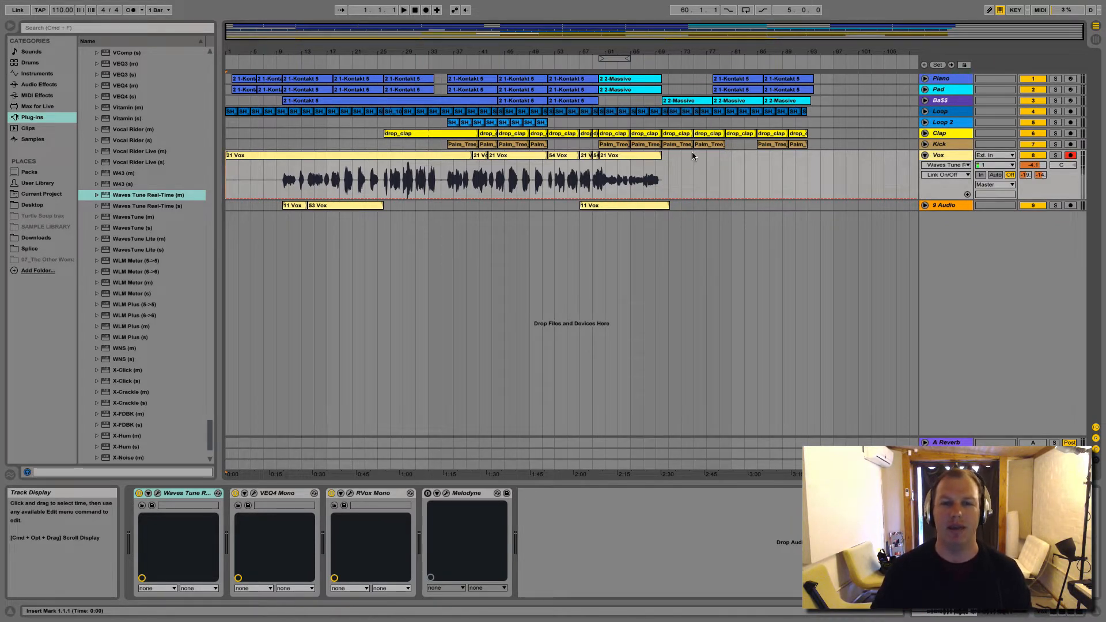
Open the Vox track's Waves Tune Real-Time interface and position it over the arrangement, leaving the track headers uncovered.
left_click(954, 160)
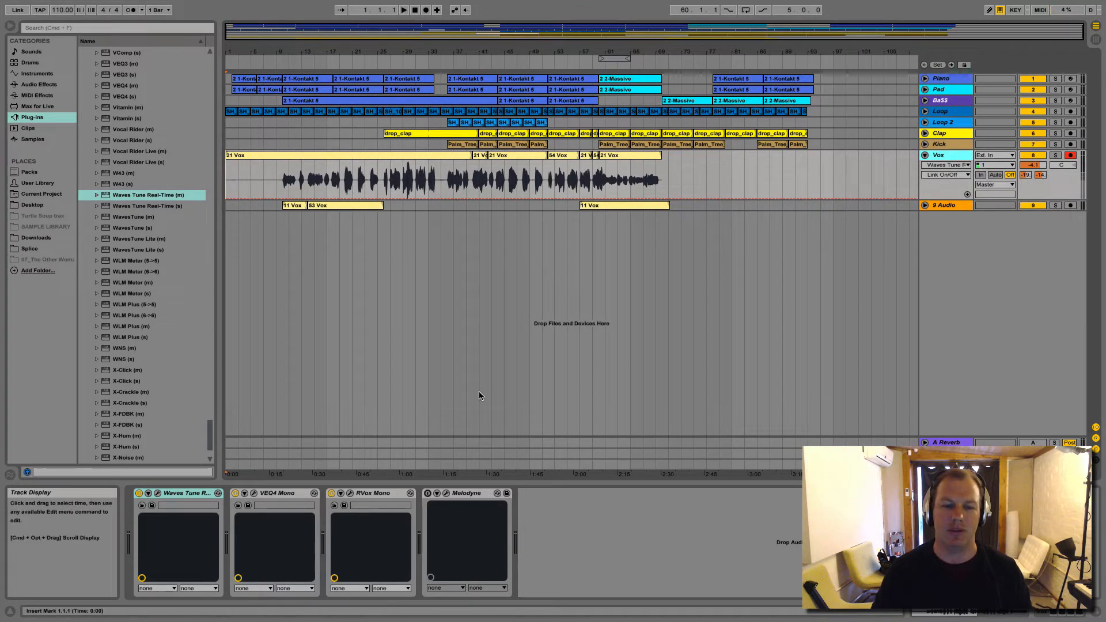
left_click(158, 493)
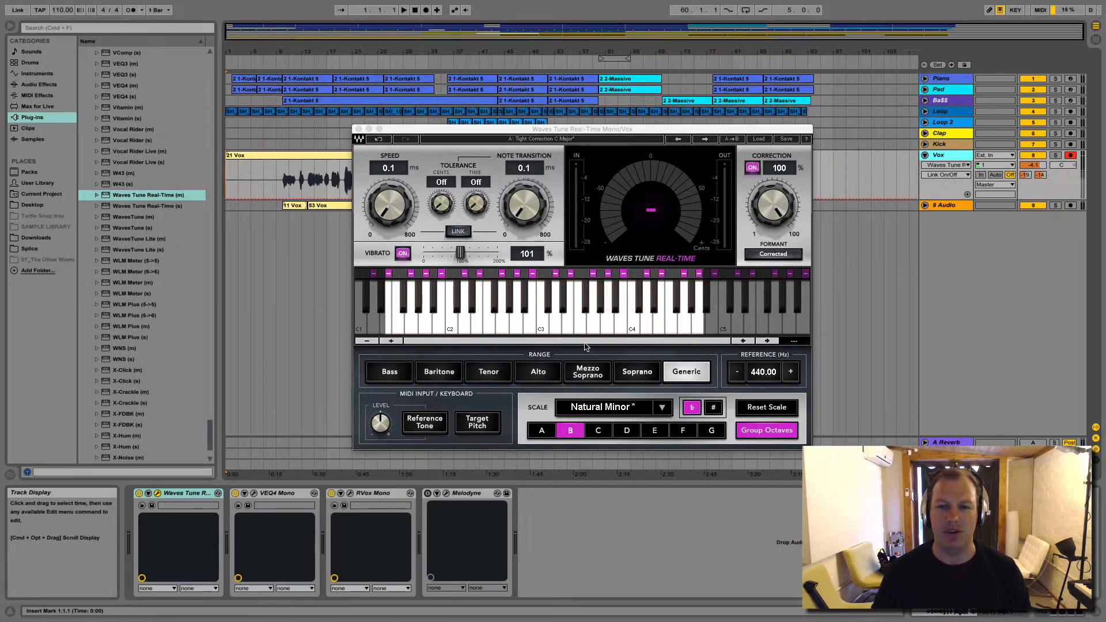
left_click_drag(655, 130, 758, 114)
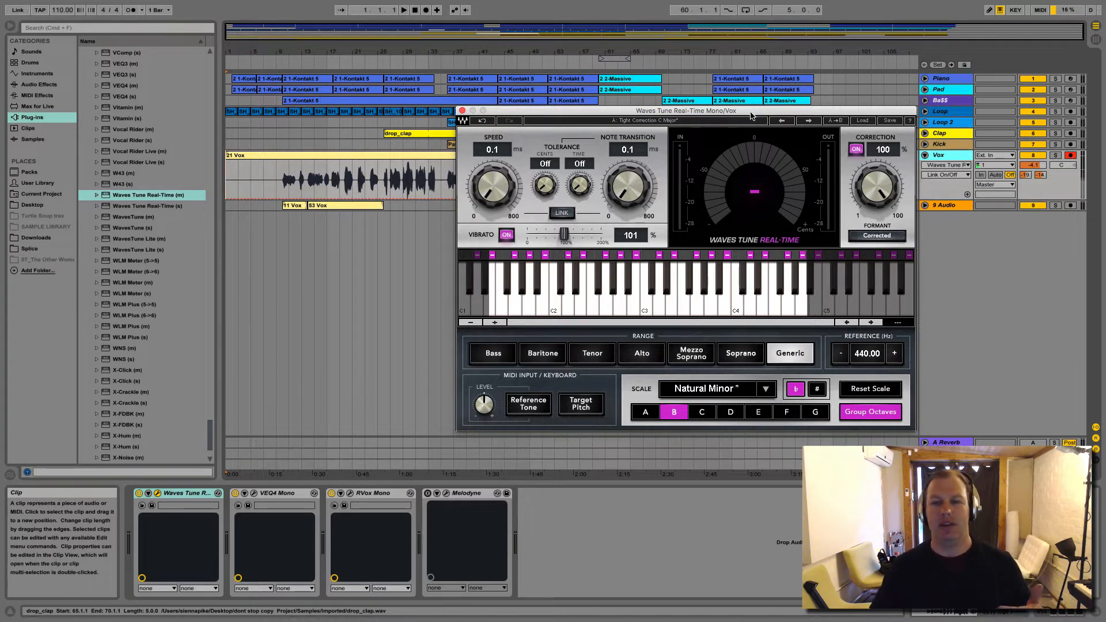
mouse_move(763, 113)
left_mouse_down()
mouse_move(750, 115)
mouse_move(761, 109)
left_mouse_up()
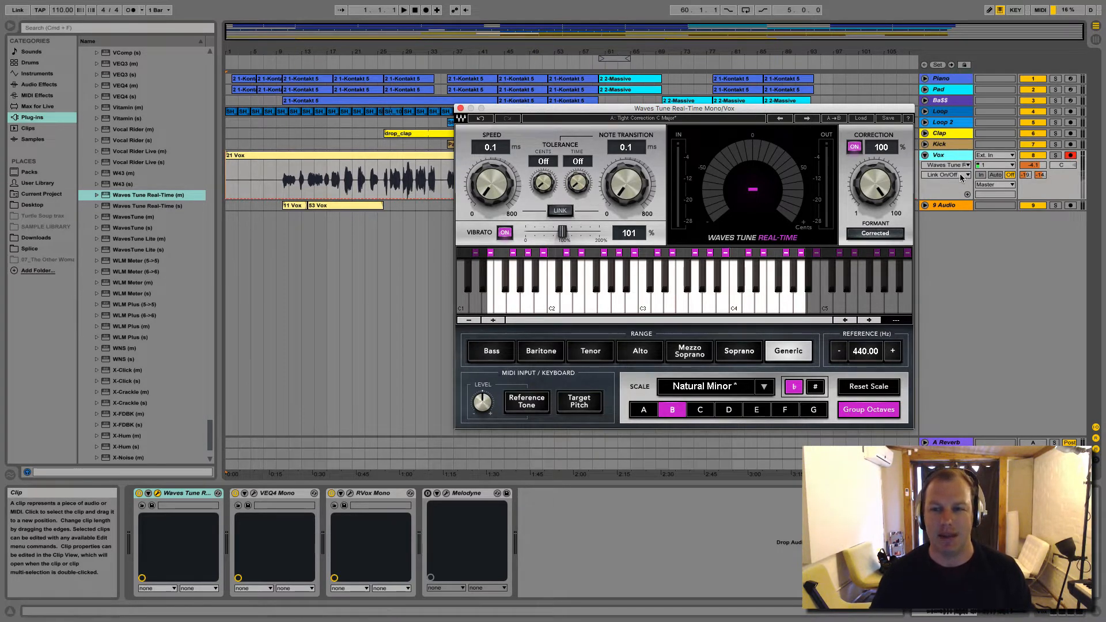
left_click_drag(642, 111, 420, 113)
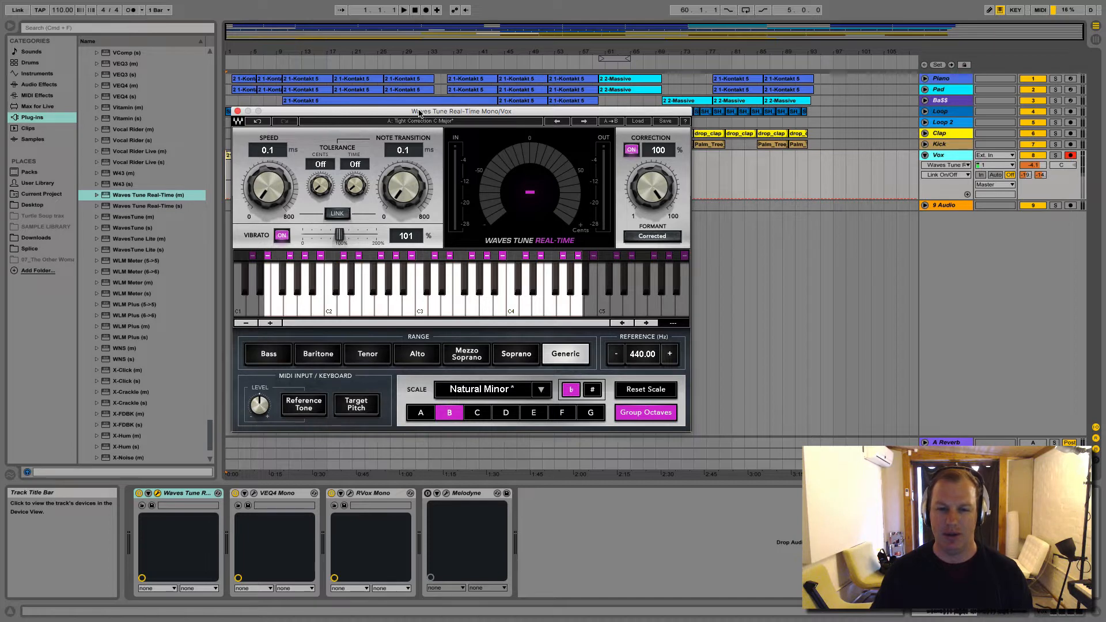
Add Waves Tune Real-Time (m) to the 9 Audio track and set its note transition to 0.1 ms and speed to 11.5 ms.
left_click(934, 207)
left_click_drag(146, 195, 563, 570)
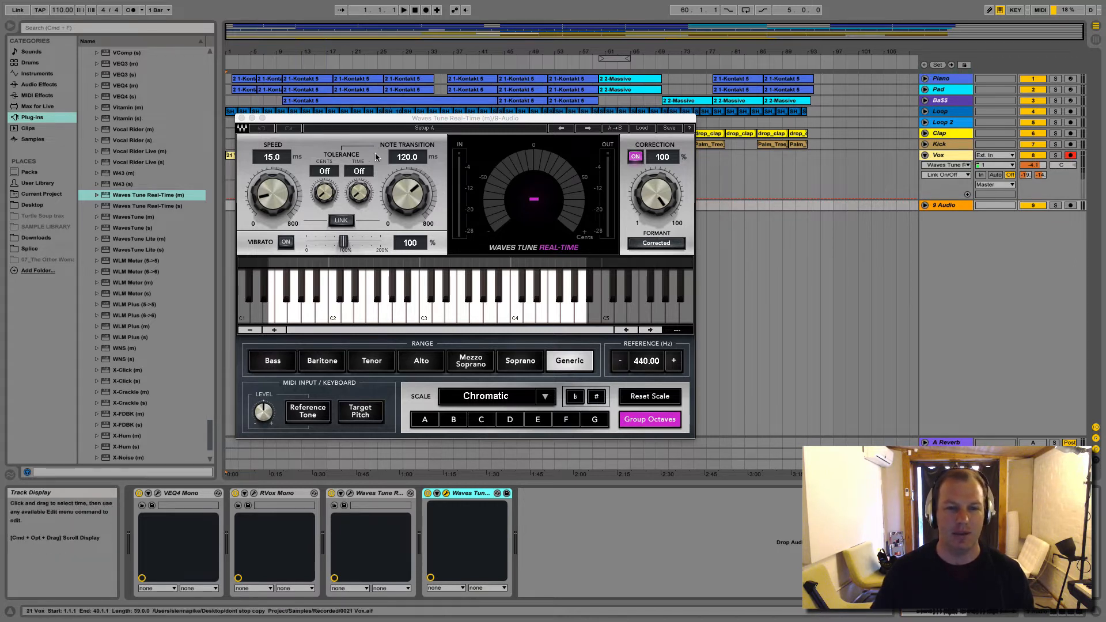
left_click_drag(415, 187, 418, 203)
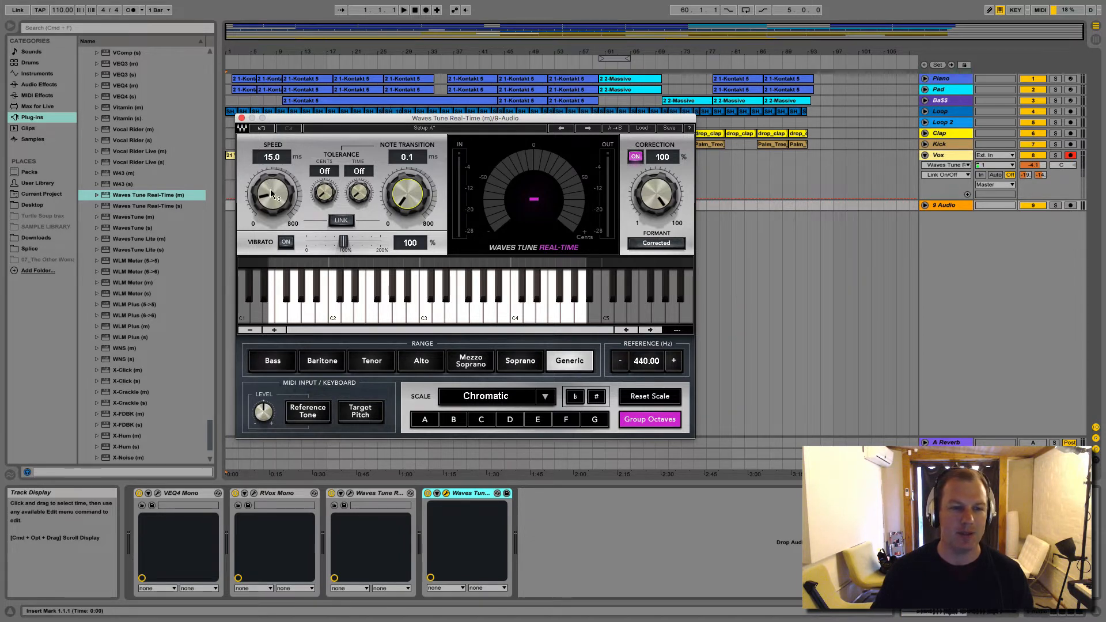
left_click_drag(271, 160, 271, 204)
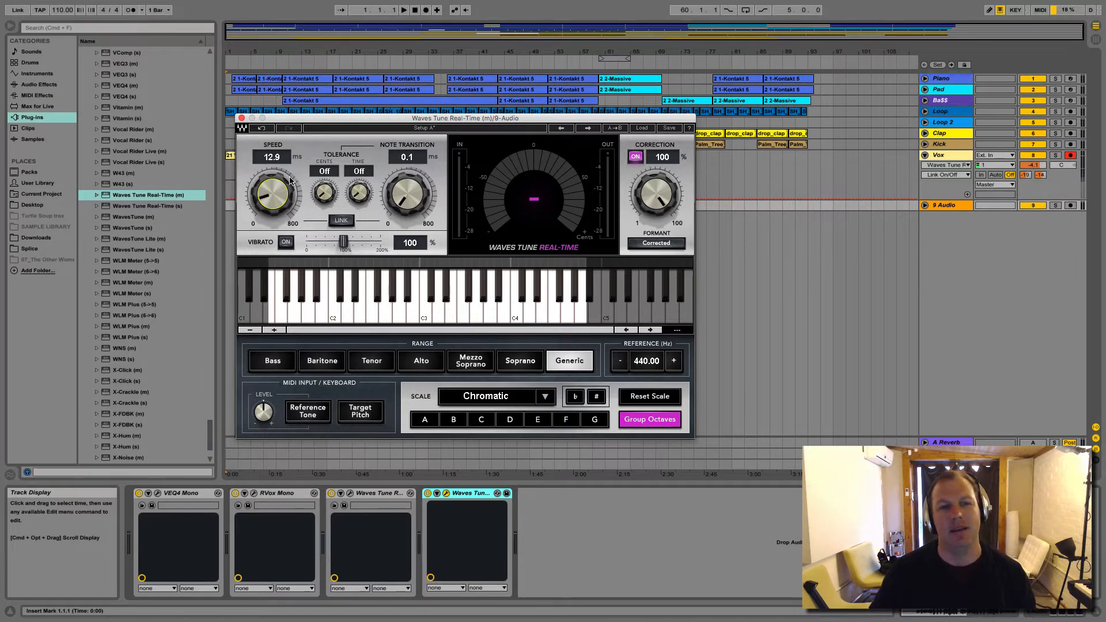
mouse_move(271, 196)
left_mouse_down()
mouse_move(271, 231)
mouse_move(286, 201)
left_mouse_up()
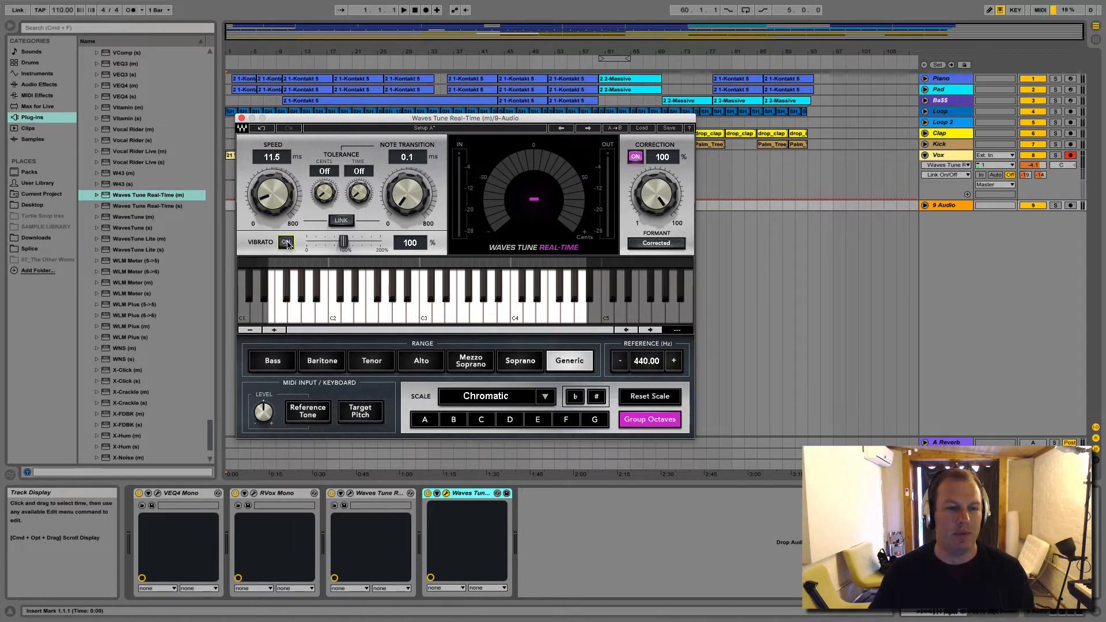
Set the 9 Audio pitch corrector's vibrato amount to 99% and its scale to Major.
mouse_move(349, 244)
left_mouse_down()
mouse_move(307, 242)
mouse_move(380, 243)
mouse_move(343, 244)
left_mouse_up()
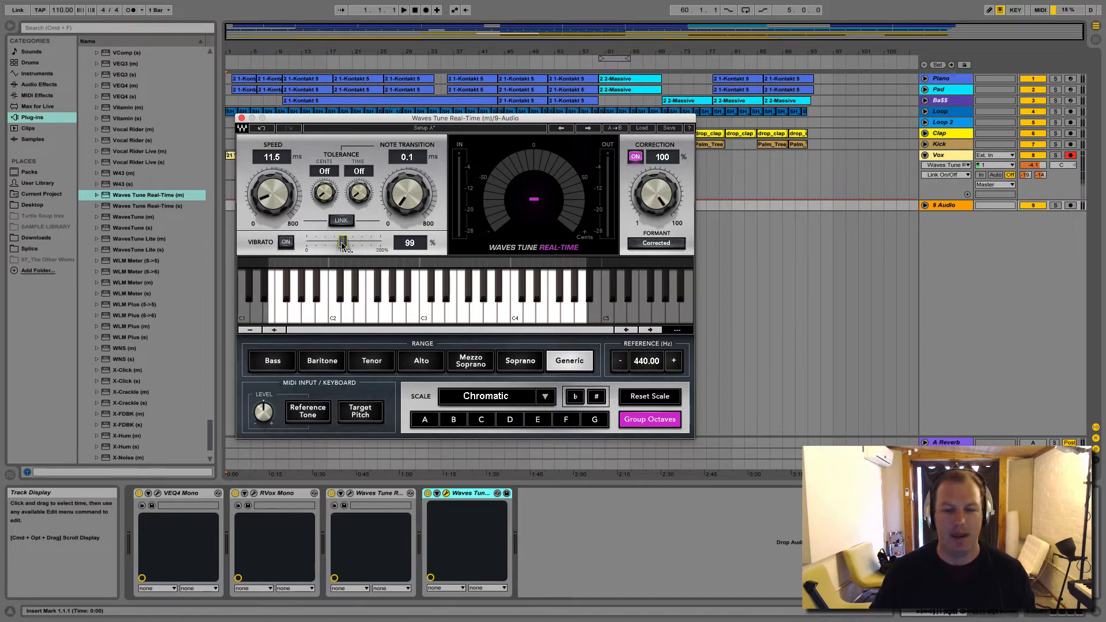
left_click_drag(662, 193, 677, 167)
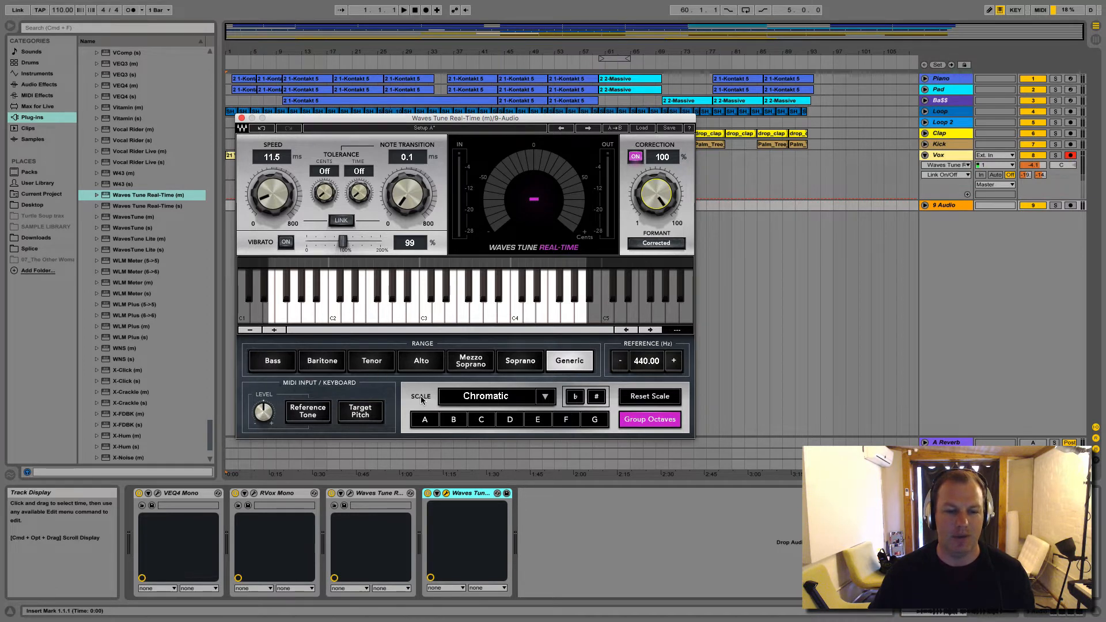
left_click(545, 398)
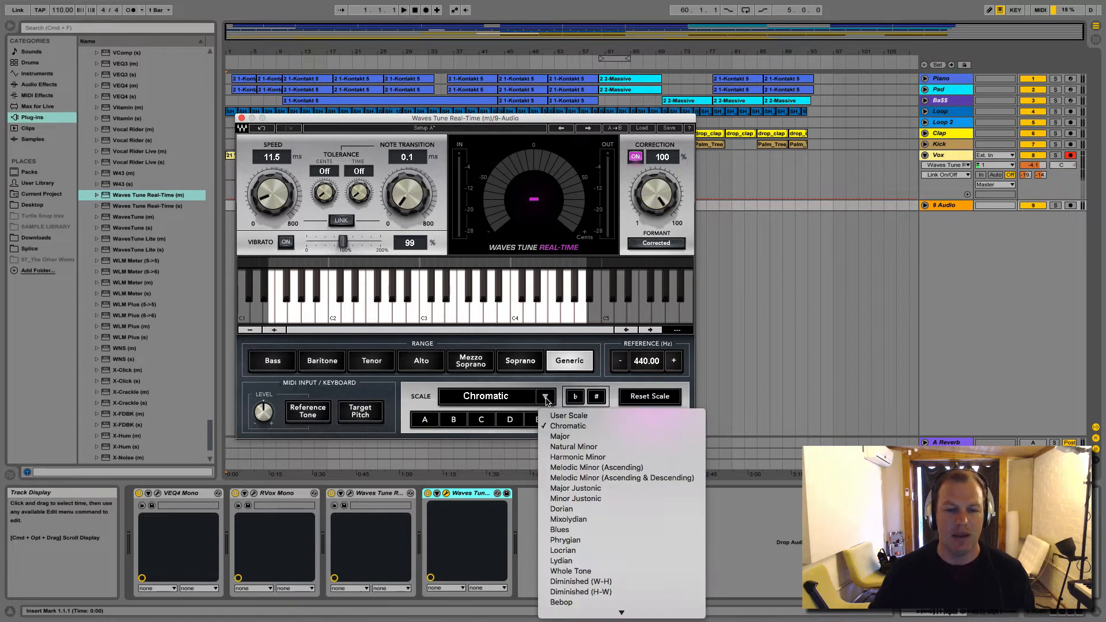
left_click(560, 436)
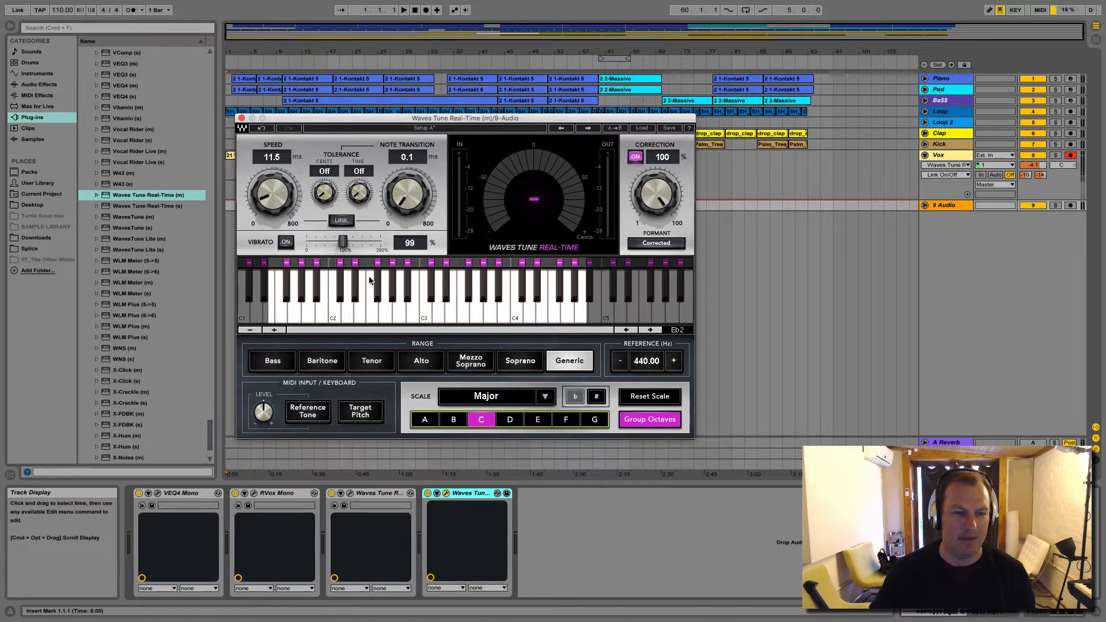
Close the newly added Waves Tune Real-Time interface and delete that device from the 9 Audio track.
left_click(241, 118)
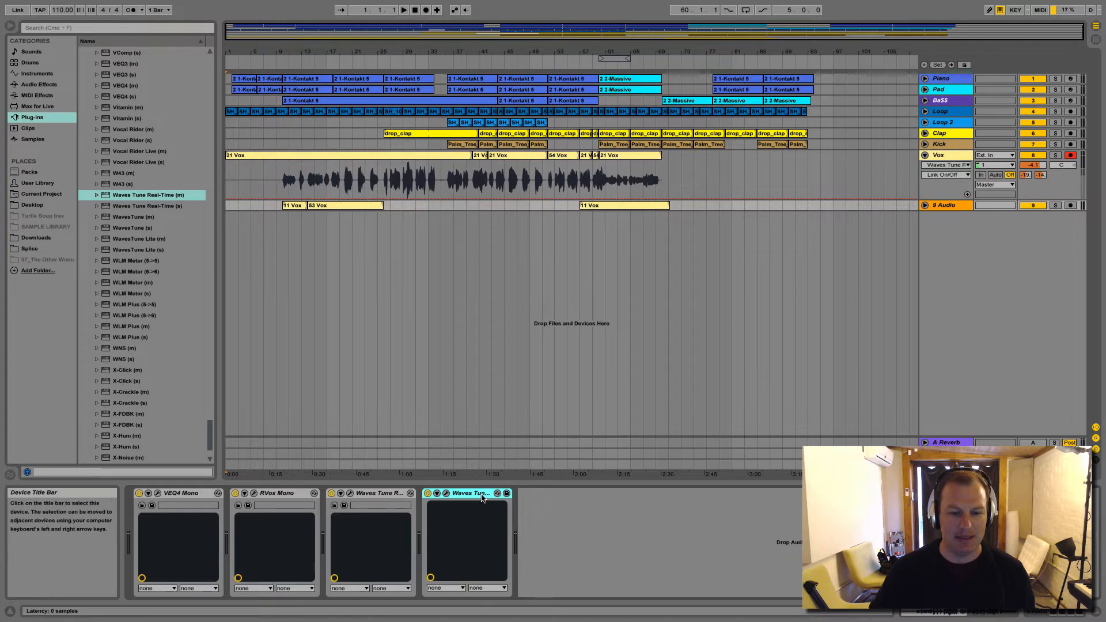
key("Delete")
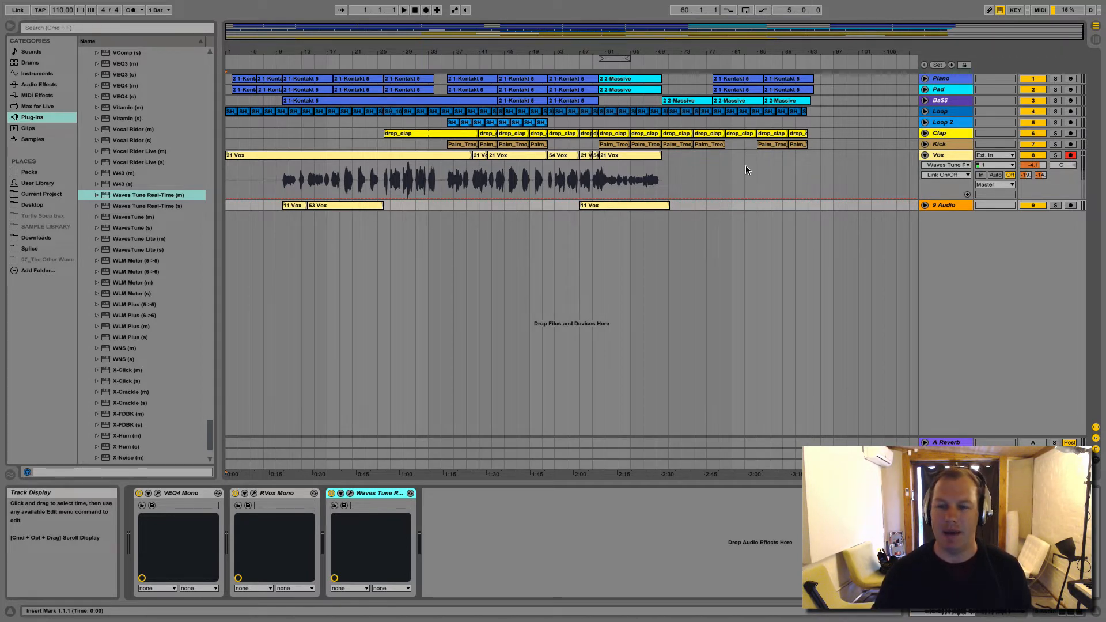
On the Vox track's pitch corrector, bypass the black-key note just above C in all octaves and restore it.
left_click(949, 157)
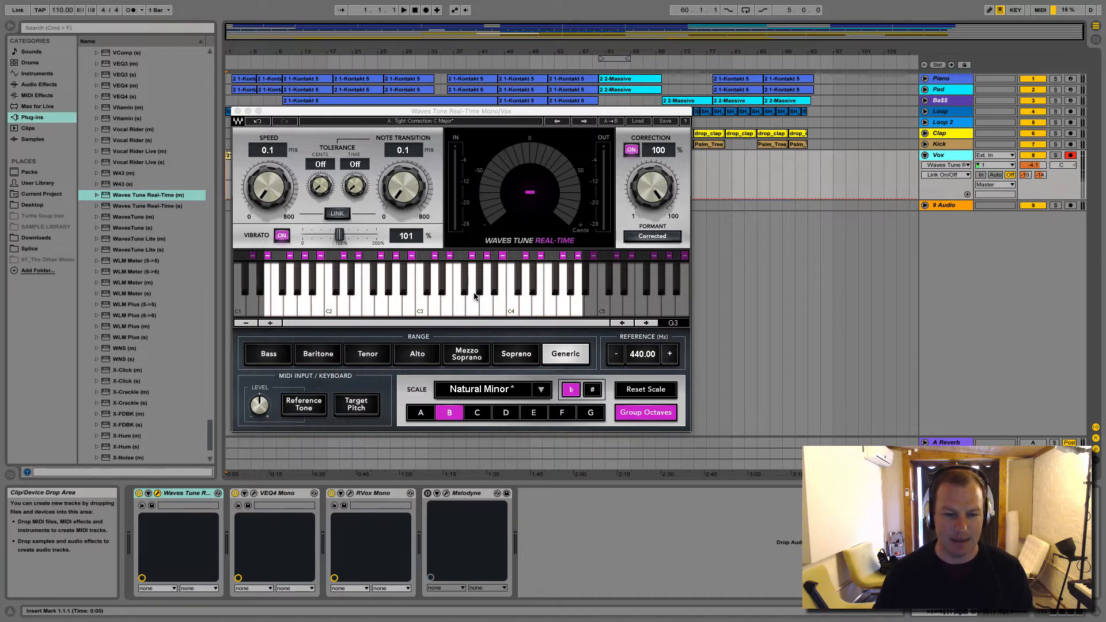
left_click(426, 257)
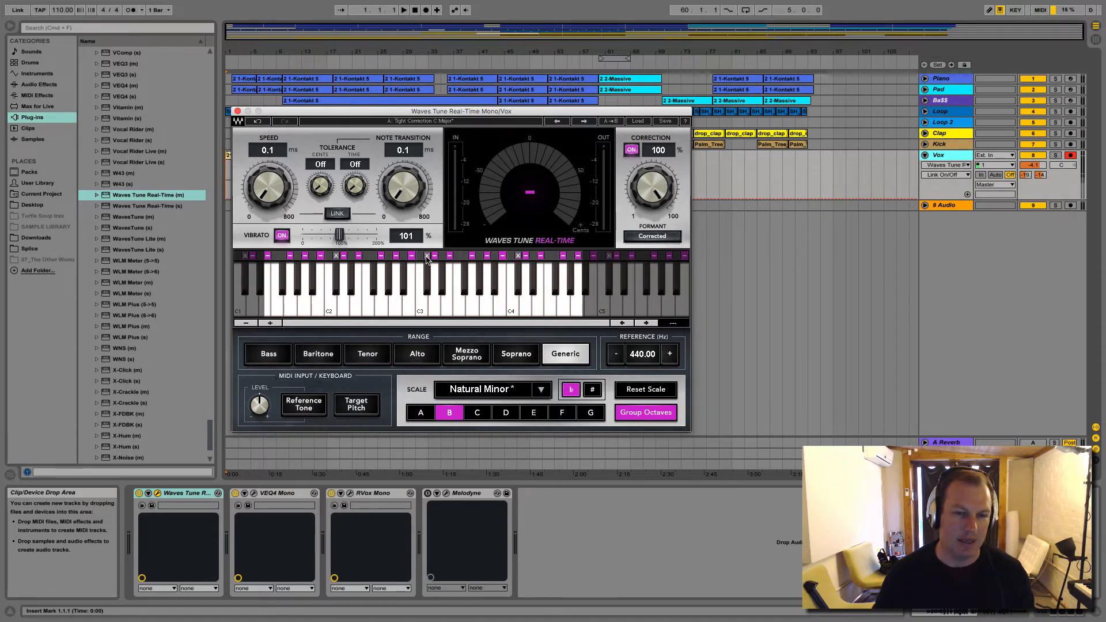
left_click(426, 257)
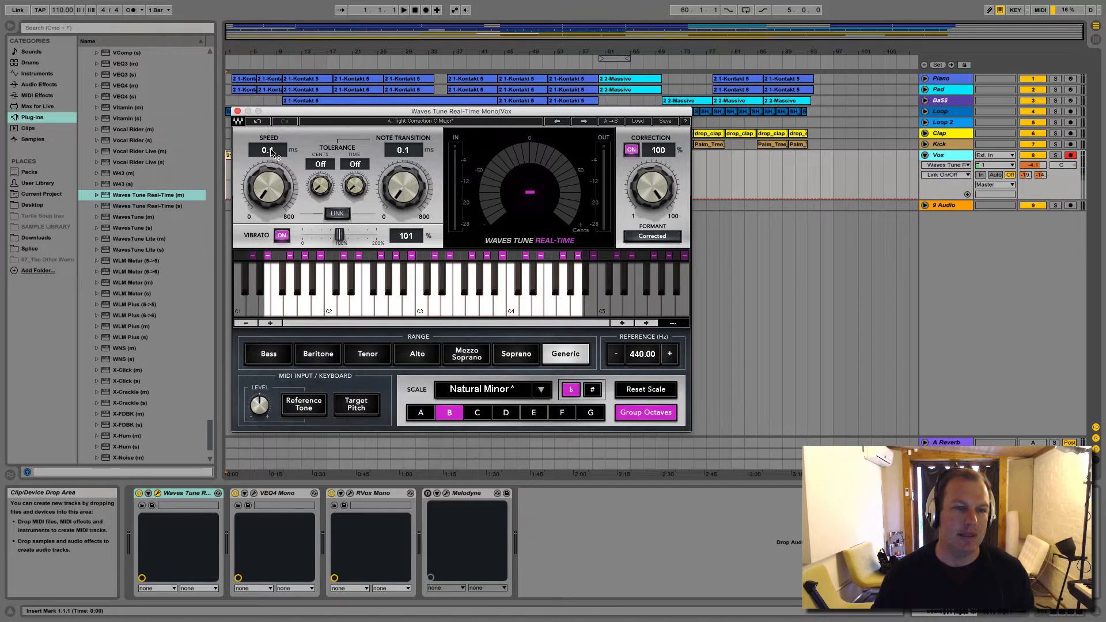
Switch off vibrato in the Vox track's Waves Tune Real-Time and close its interface.
left_click(340, 234)
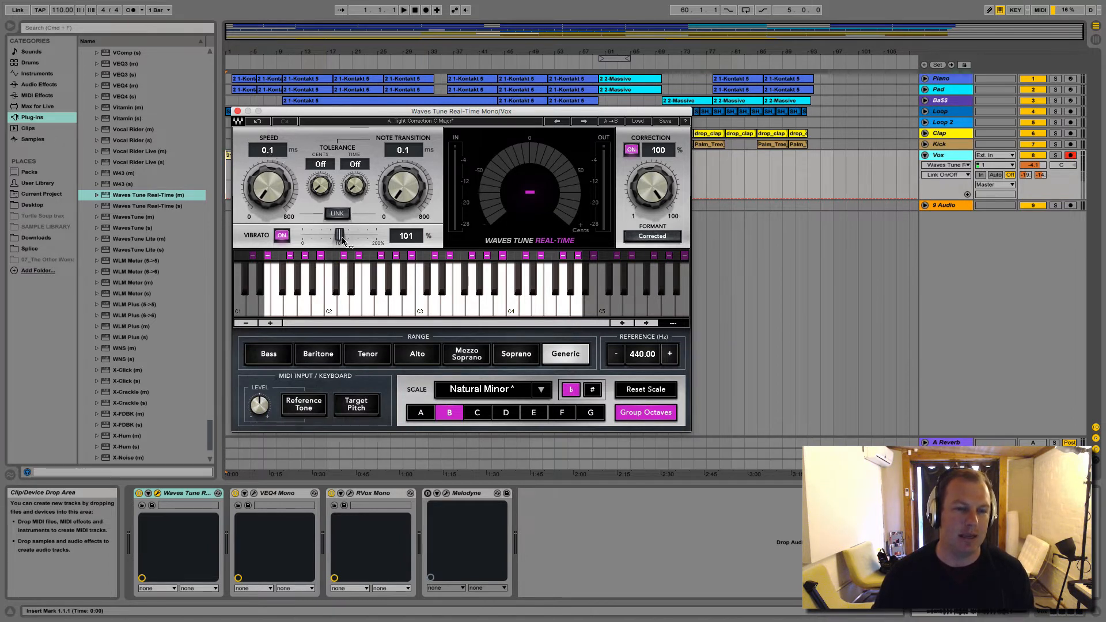
left_click(282, 236)
left_click(658, 151)
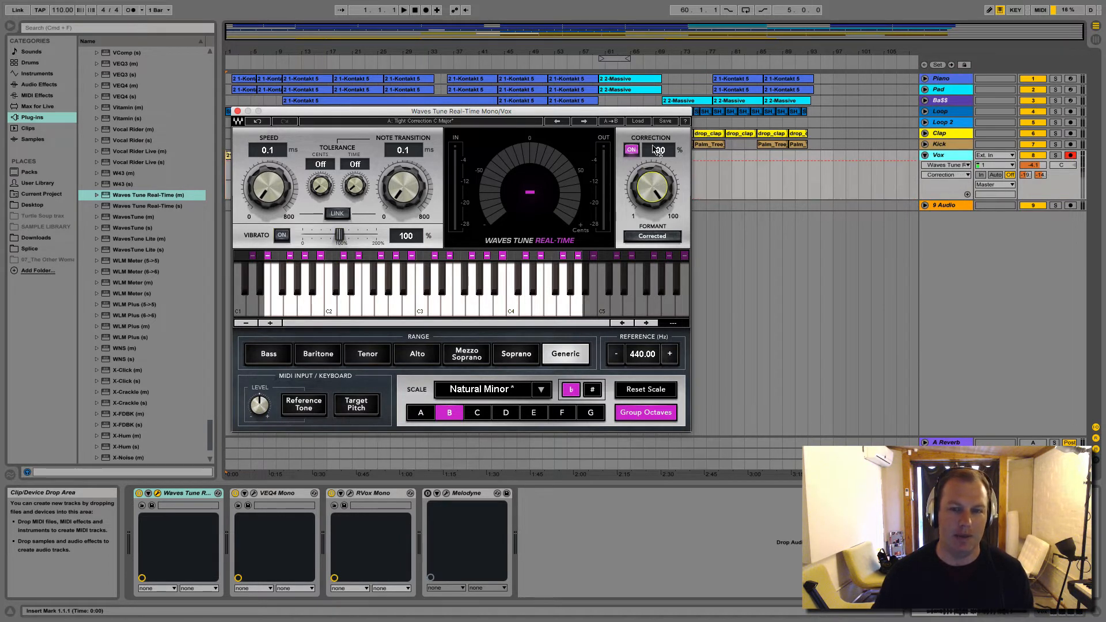
left_click(238, 111)
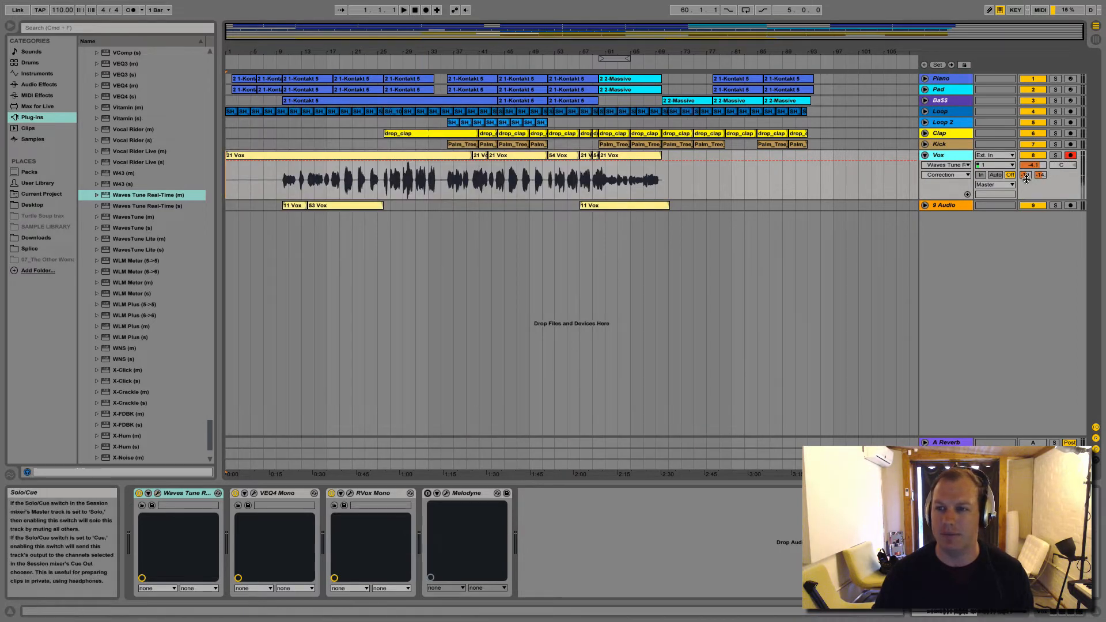
Set the Vox track's input monitoring to In and toggle the A Reverb return track.
left_click(981, 174)
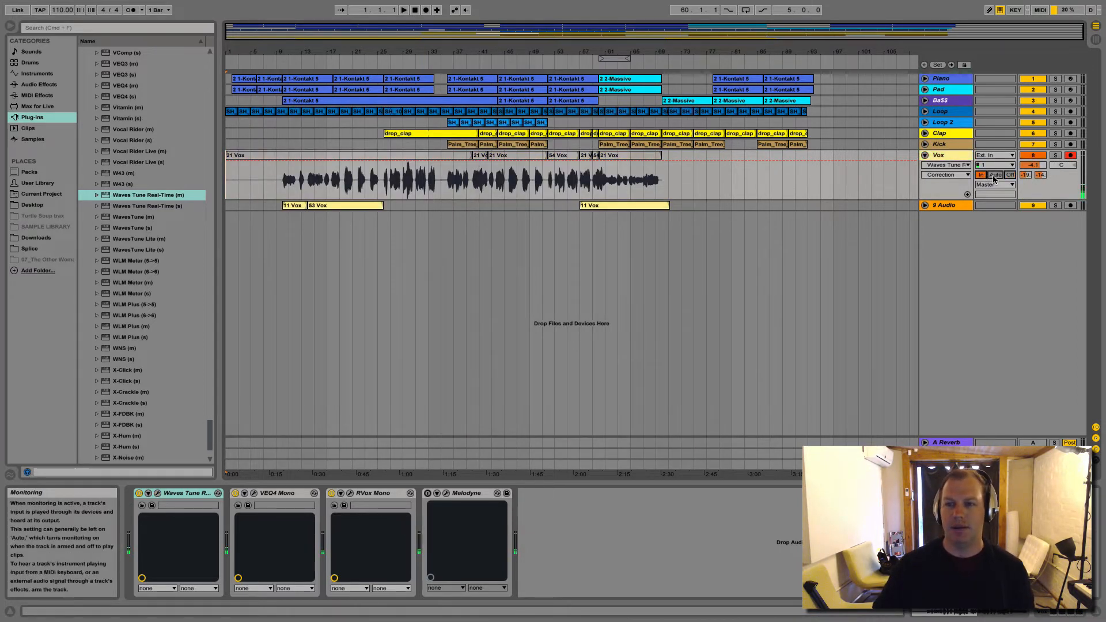
left_click(945, 157)
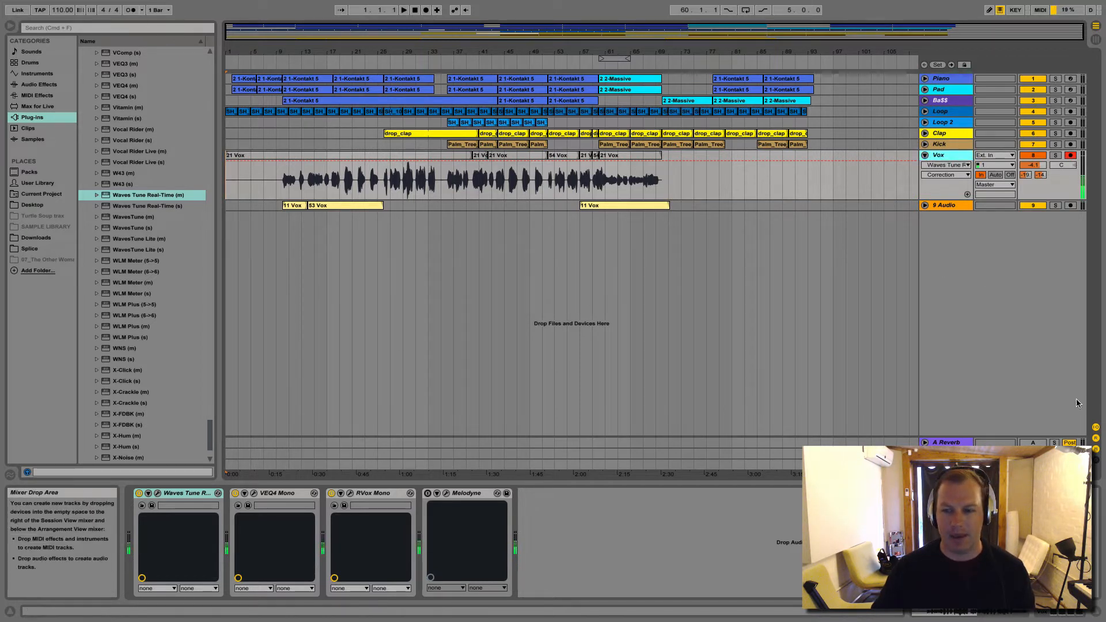
left_click(1033, 442)
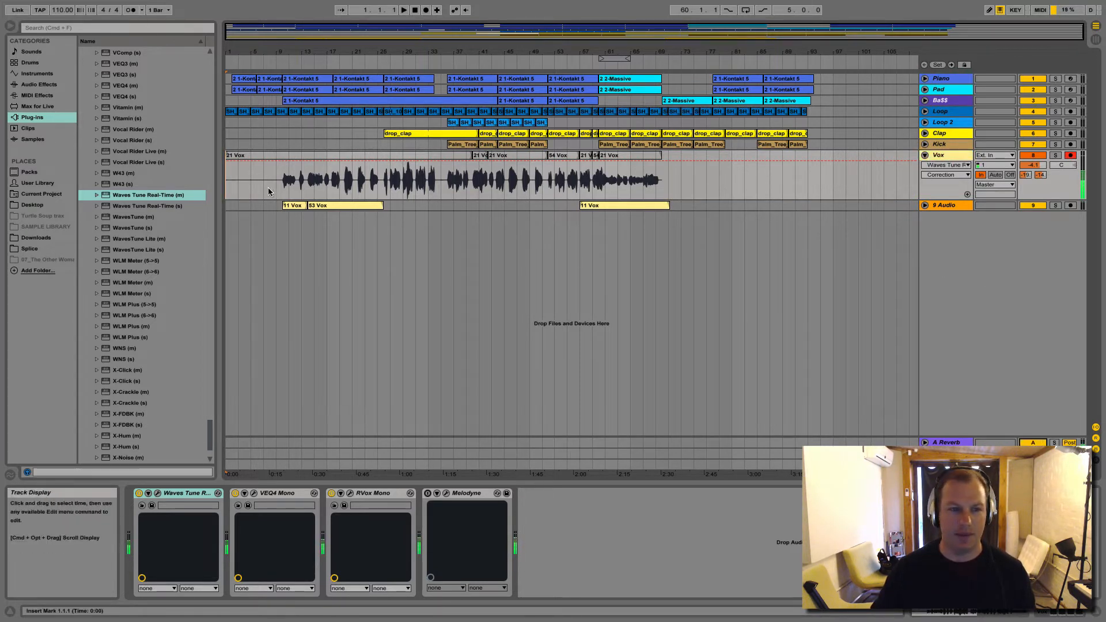
Play the arrangement from bar 2 with the live vocal monitored, and stop with the position reset to the song start.
left_click_drag(239, 53, 259, 200)
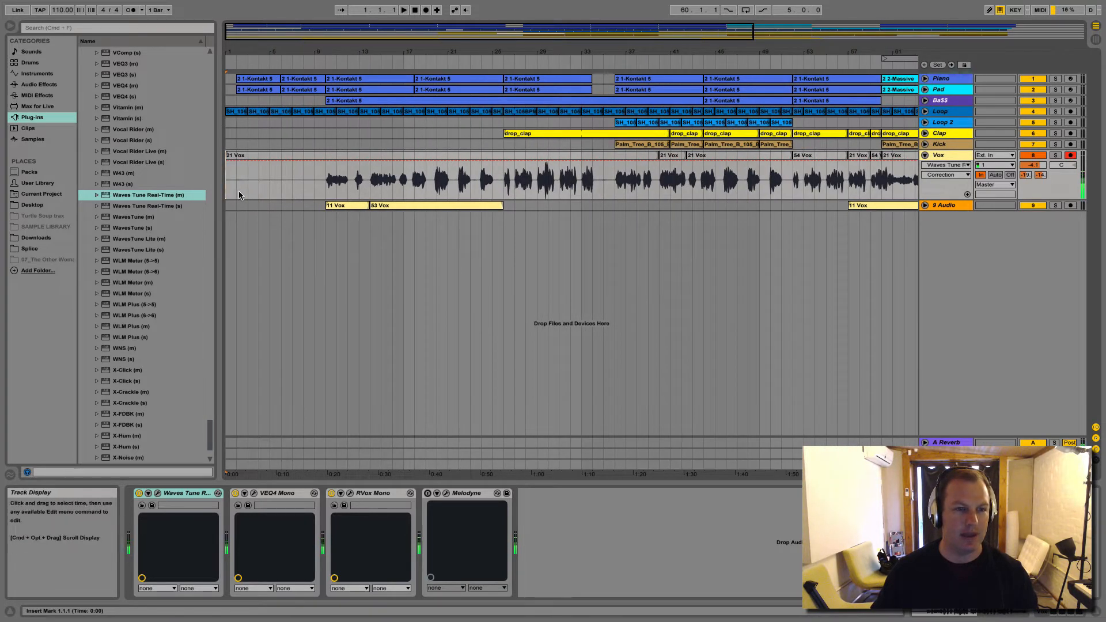
left_click(240, 194)
key("space")
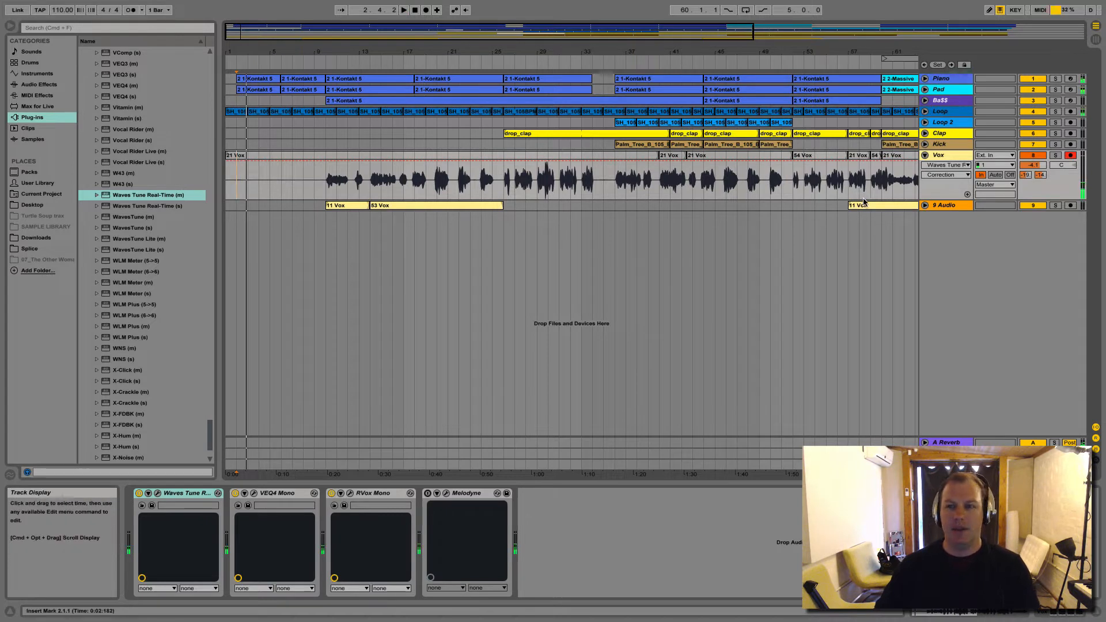
double_click(416, 10)
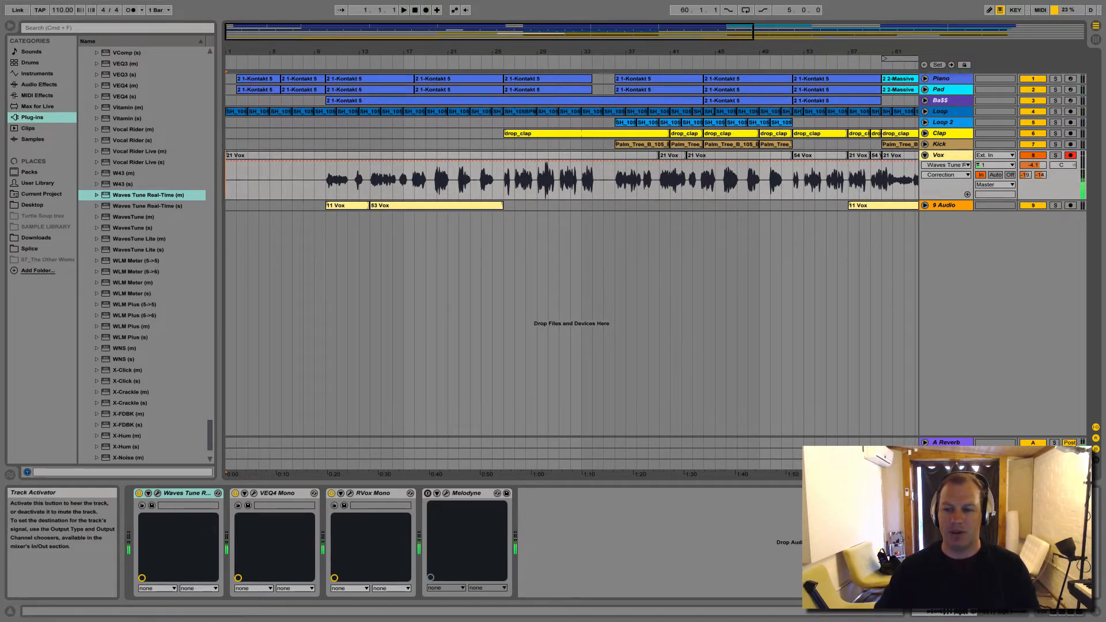
Toggle the A Reverb return track to compare the live vocal with and without reverb, and start playback.
left_click(1033, 443)
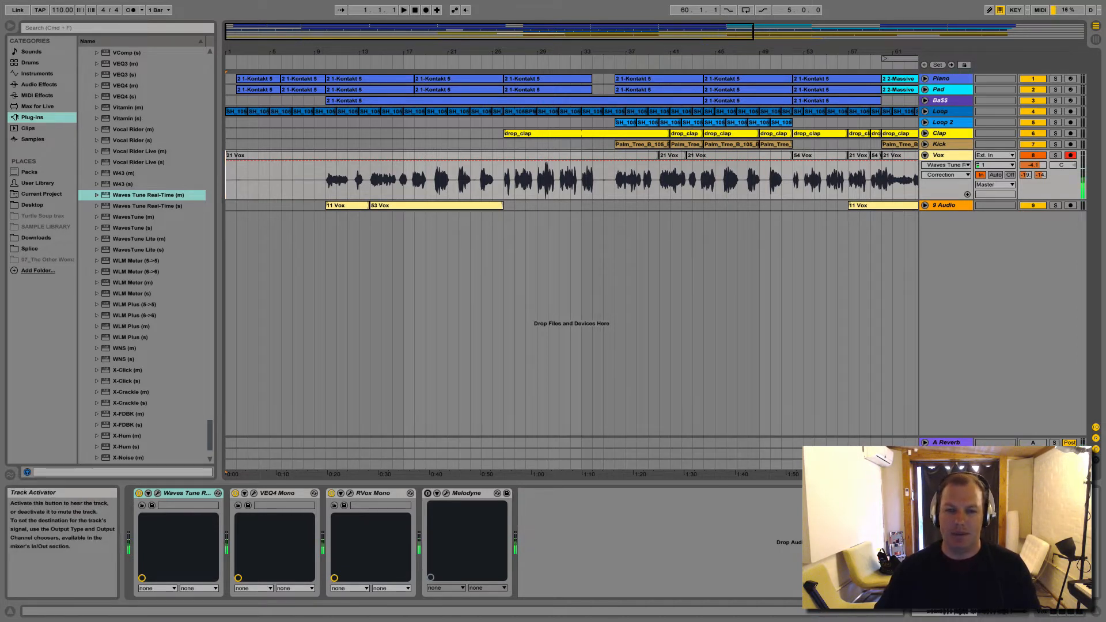
left_click(1037, 443)
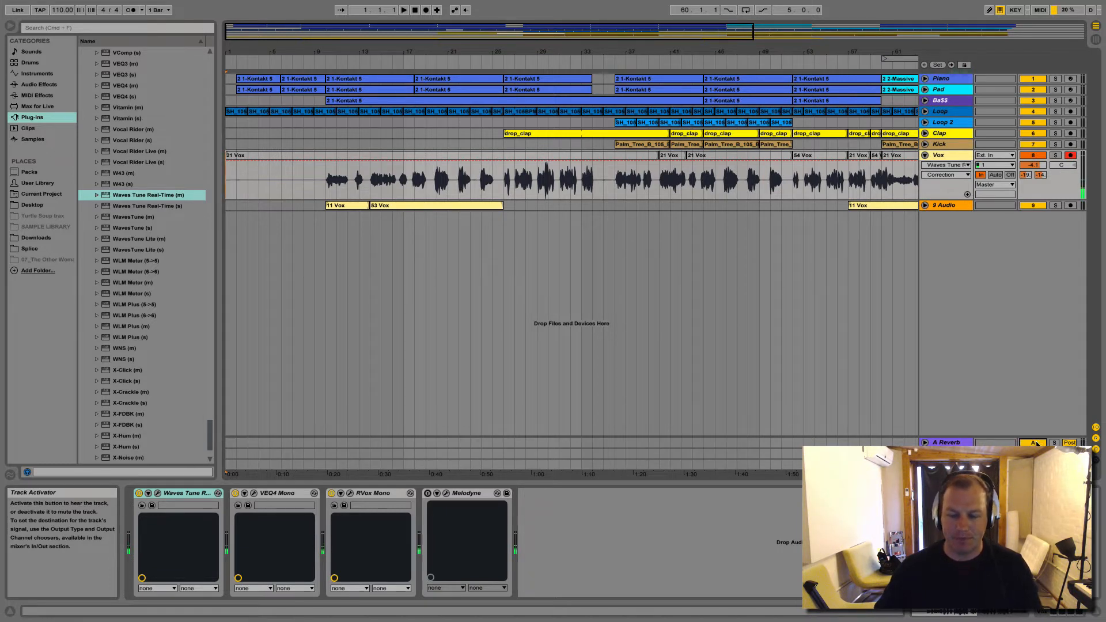
key("space")
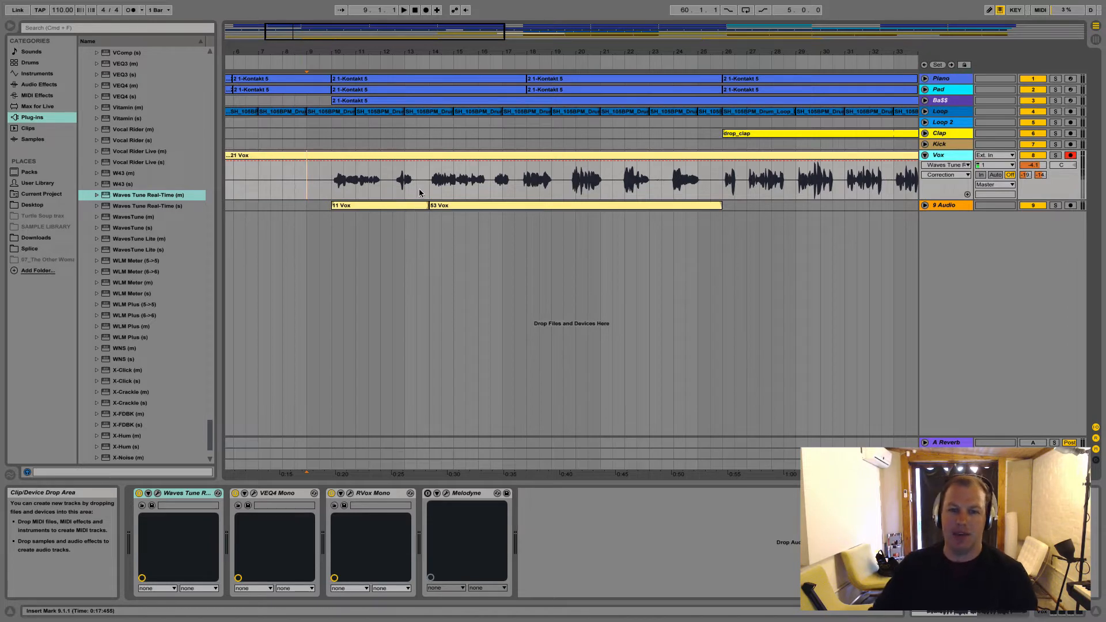
Place the insert marker at 9.3.1 on the Vox track, just before the first vocal phrase.
left_click_drag(536, 64, 536, 58)
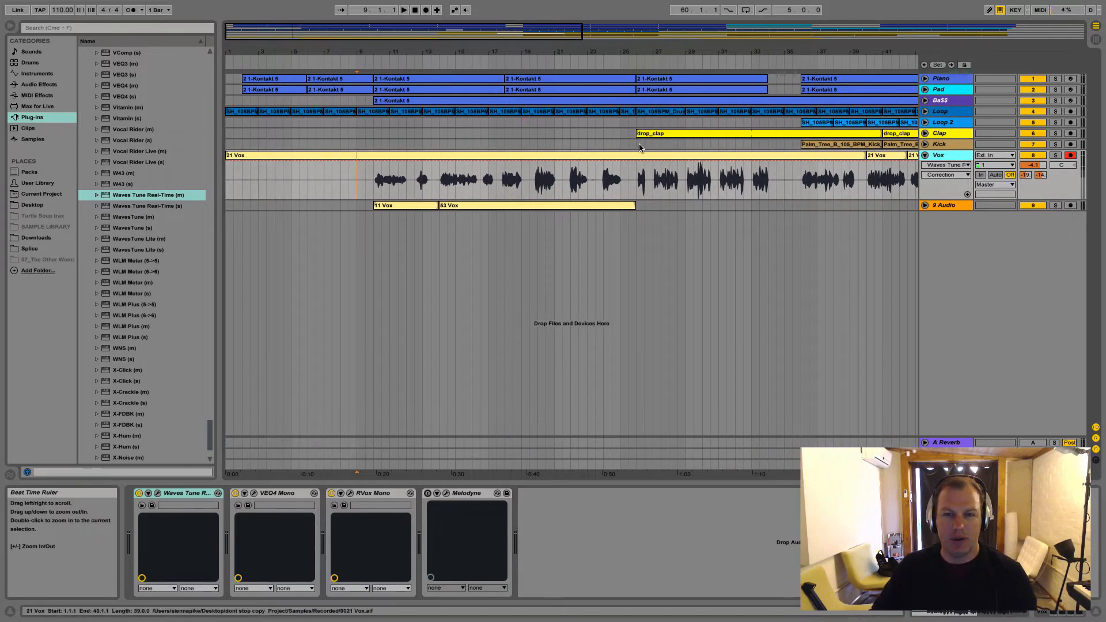
left_click(379, 196)
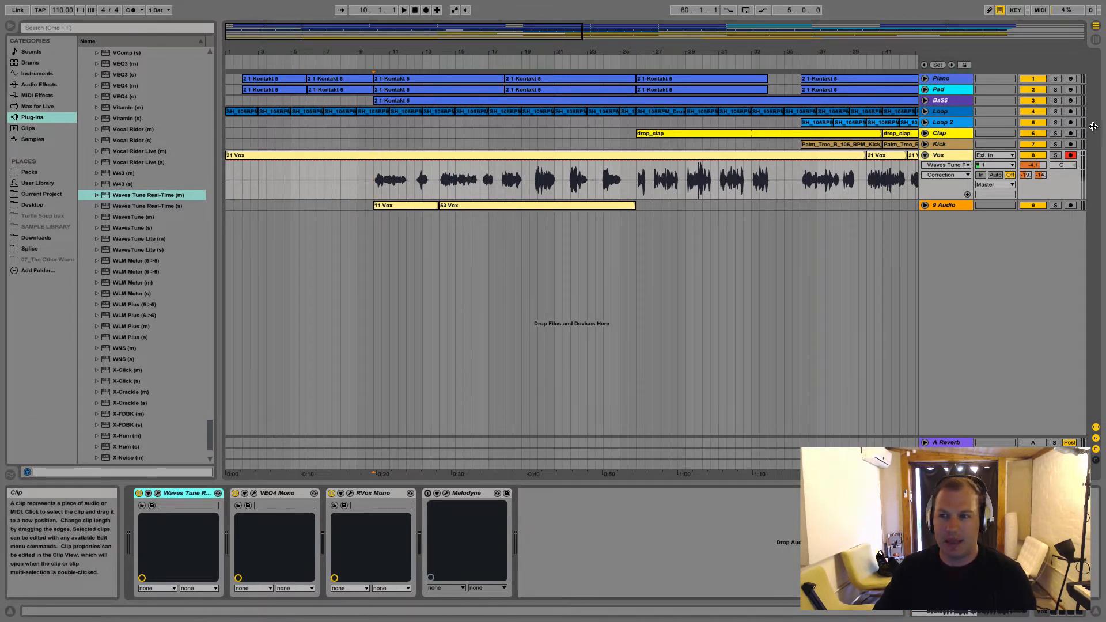
left_click(366, 188)
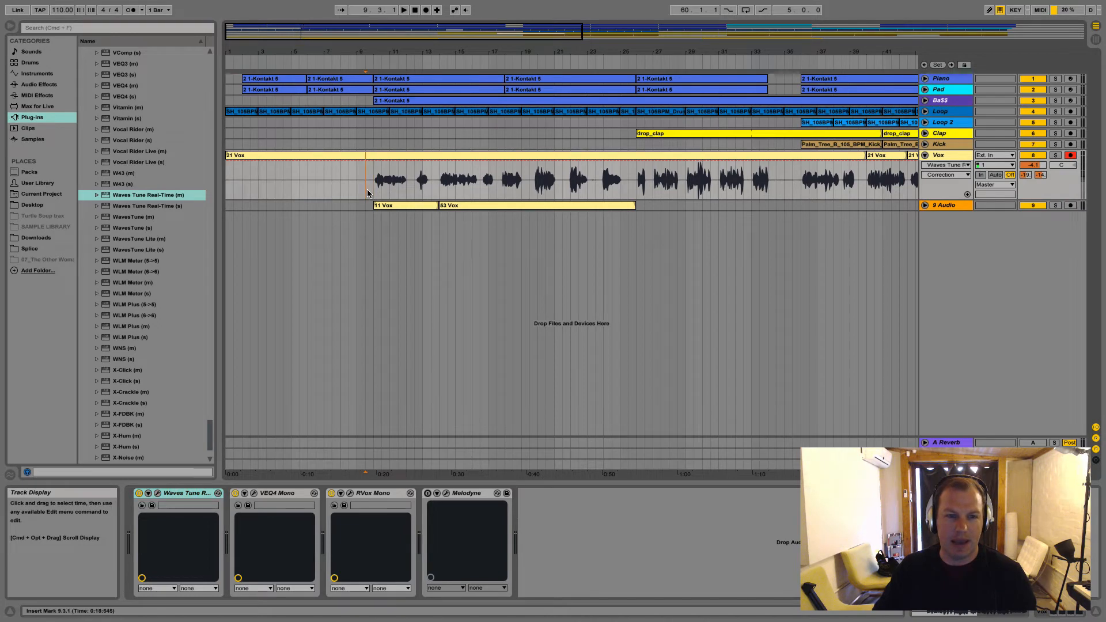
Toggle the Waves Tune Real-Time plug-in window and play the arrangement from 9.3.1.
left_click(158, 494)
left_click(158, 495)
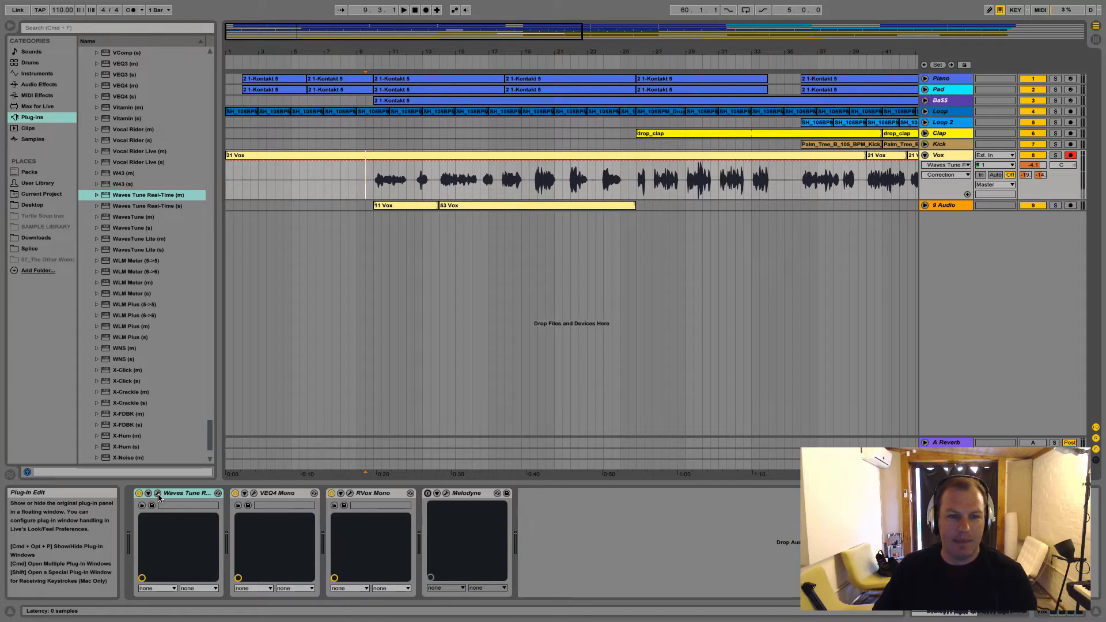
left_click(158, 495)
left_click(158, 495)
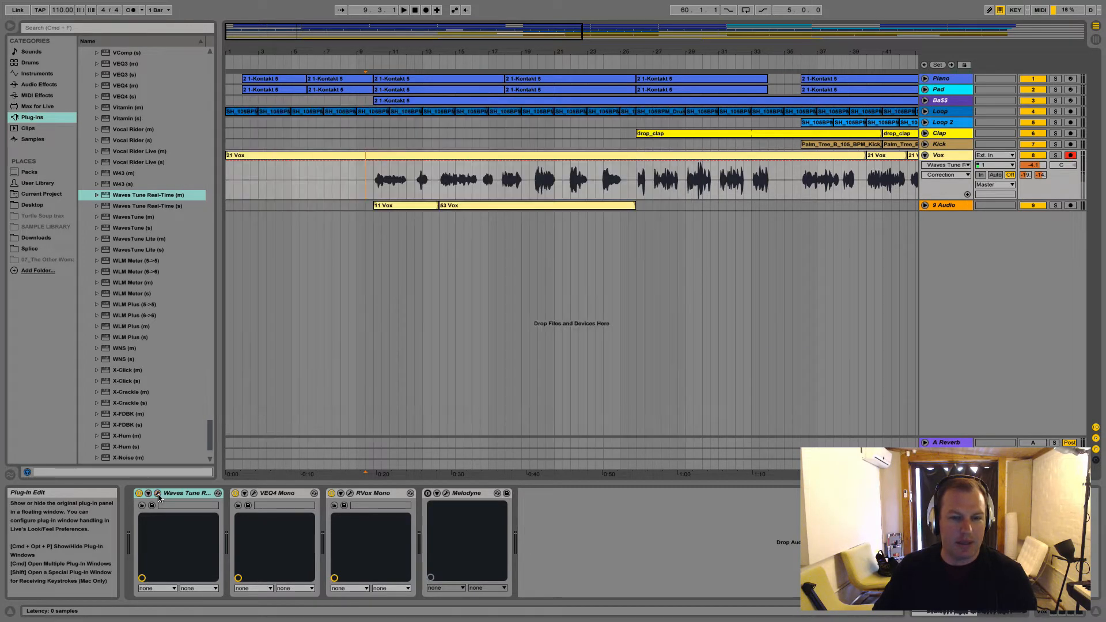
left_click(158, 495)
left_click(158, 495)
key("space")
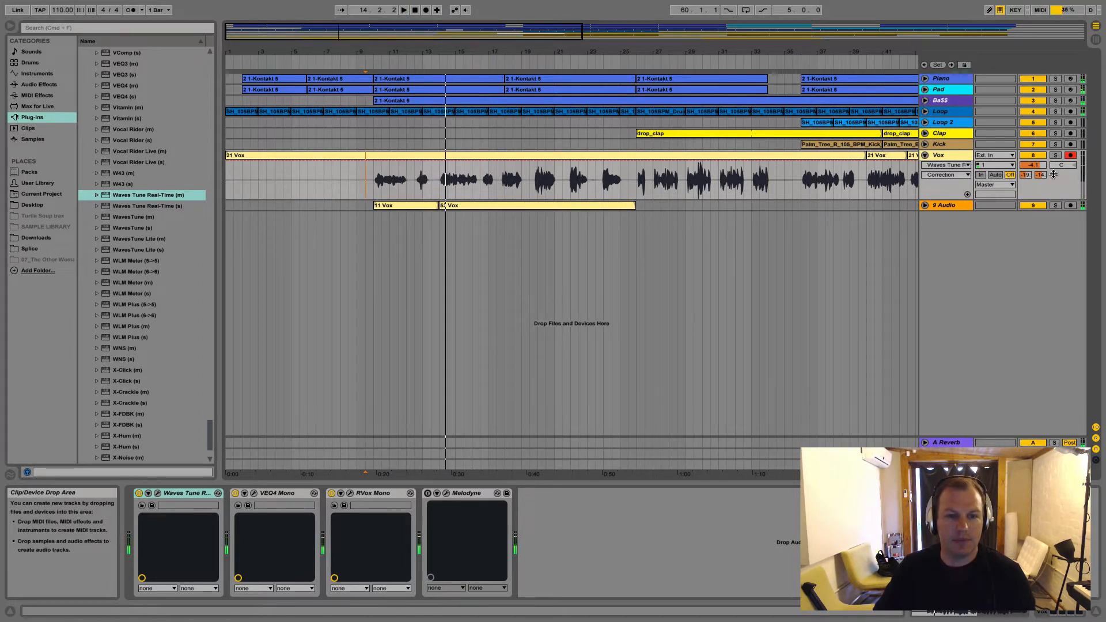
Solo the Vox track and play it from bar 10 with Waves Tune Real-Time bypassed.
left_click(1057, 156)
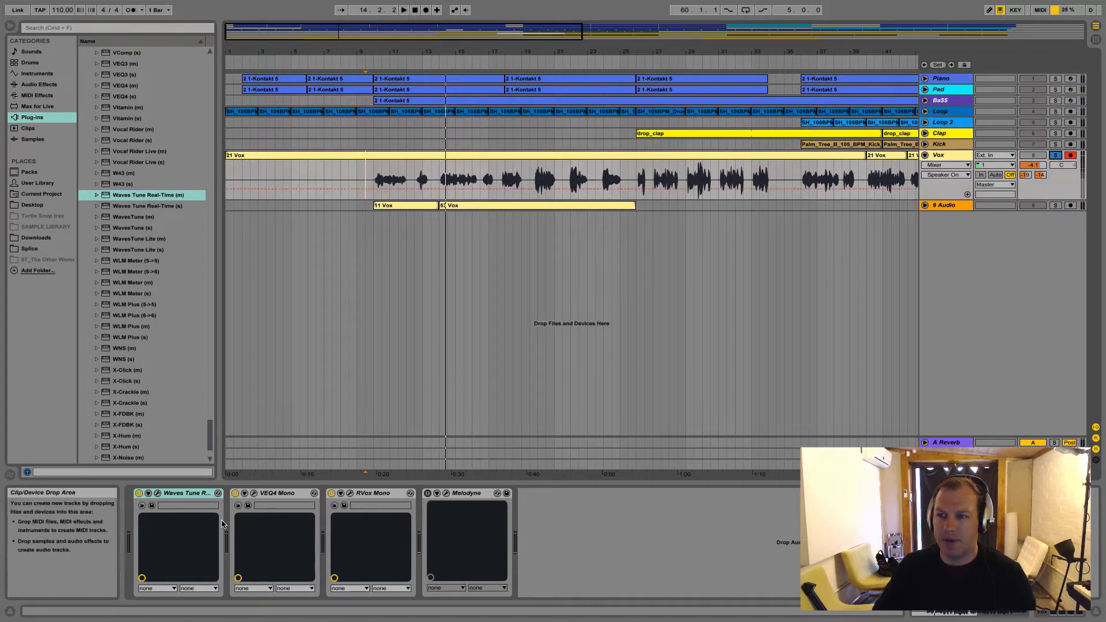
left_click(139, 493)
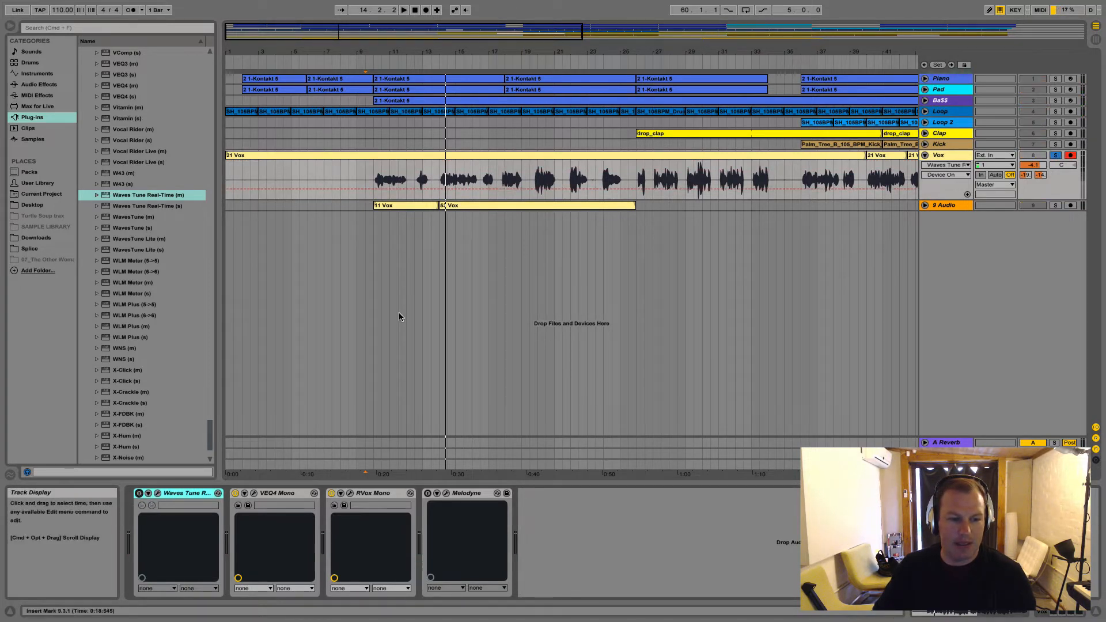
key("space")
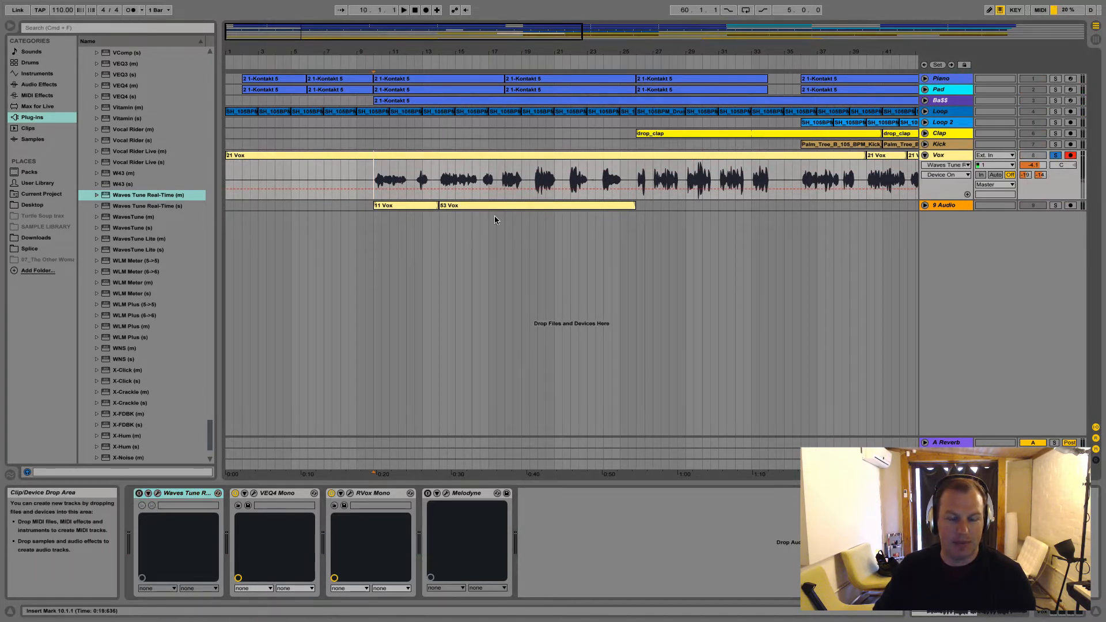
key("space")
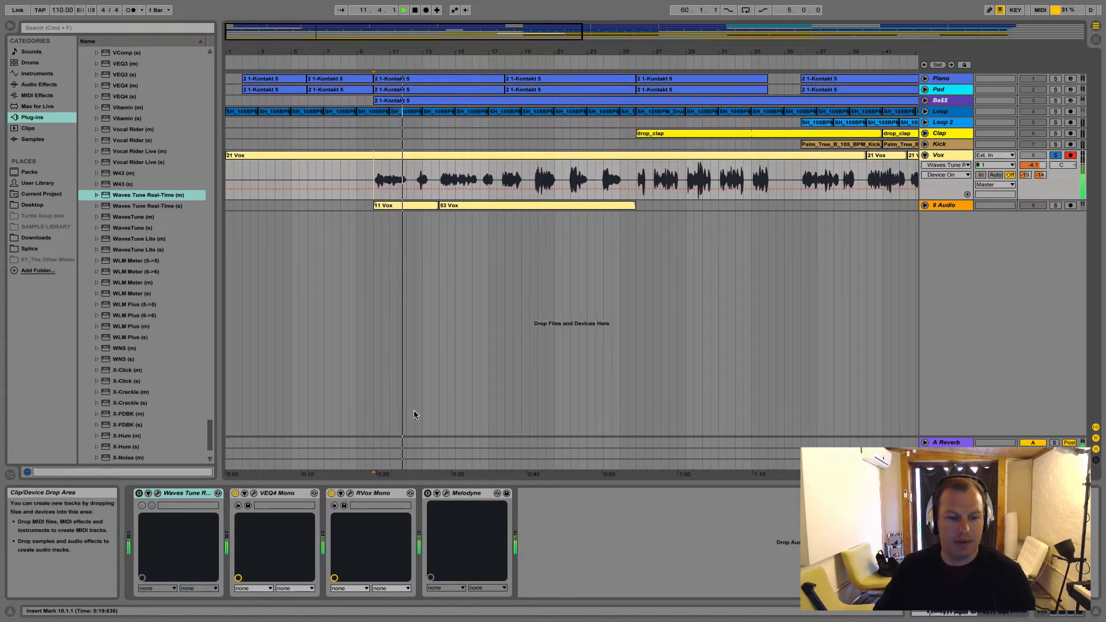
key("space")
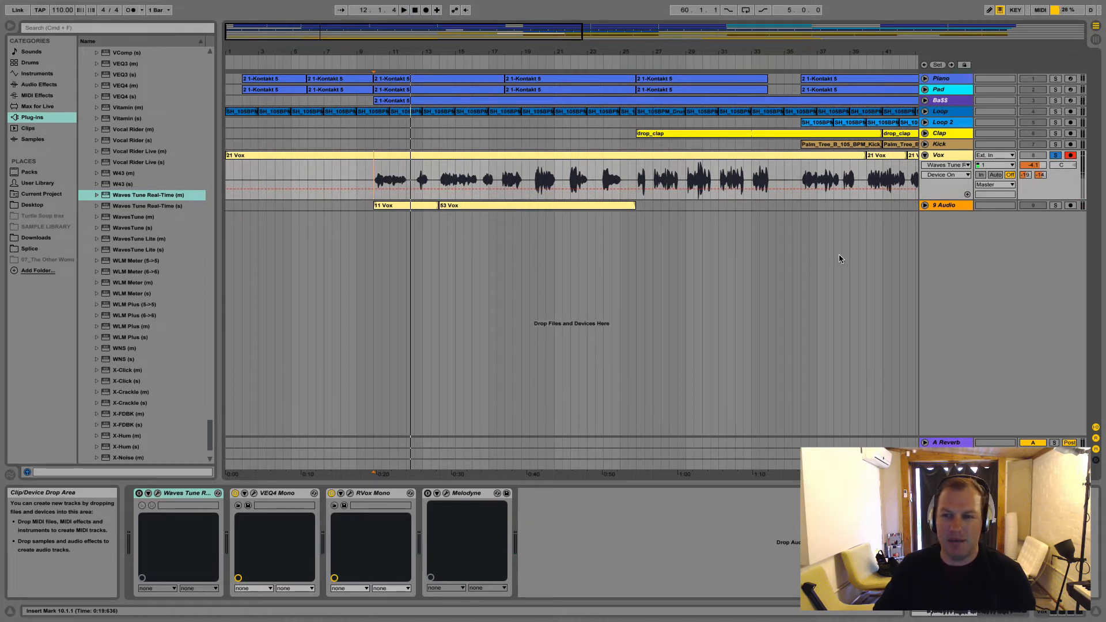
Play the soloed Vox track from bar 10 with Waves Tune Real-Time enabled, and unsolo the track.
left_click(139, 493)
key("space")
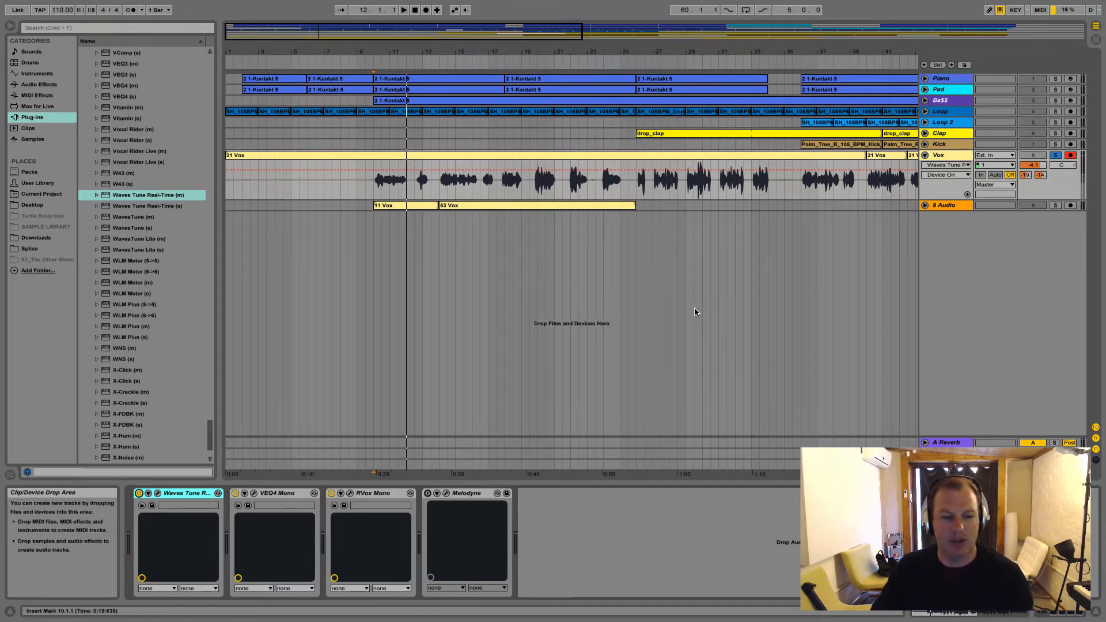
left_click(1055, 156)
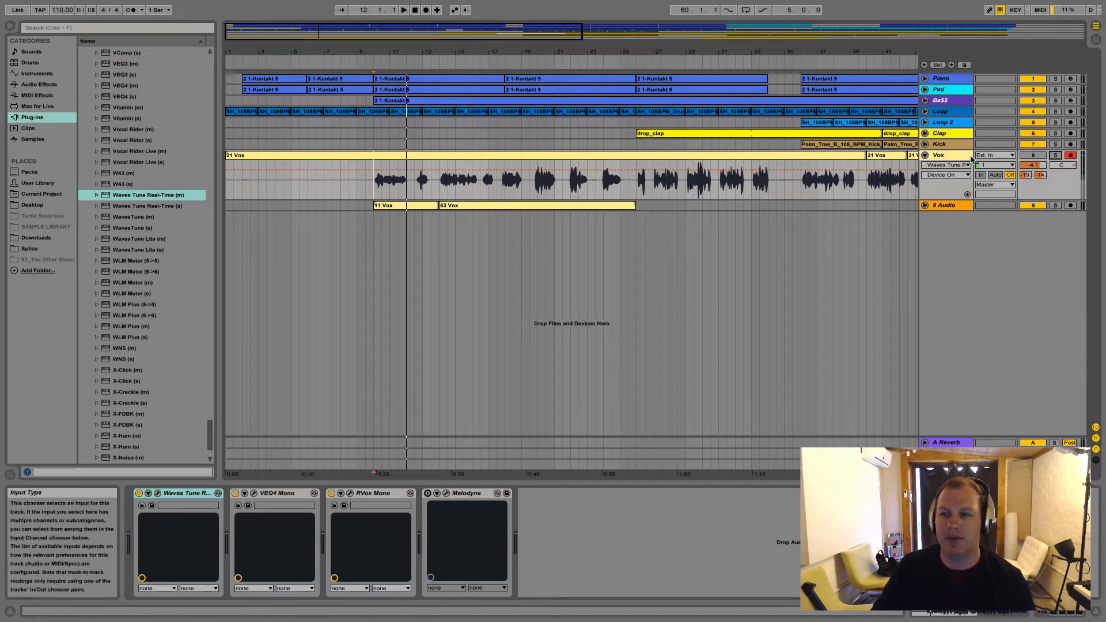
Move Melodyne to the front of the Vox device chain and bypass Waves Tune Real-Time, VEQ4 Mono and RVox Mono.
left_click(139, 494)
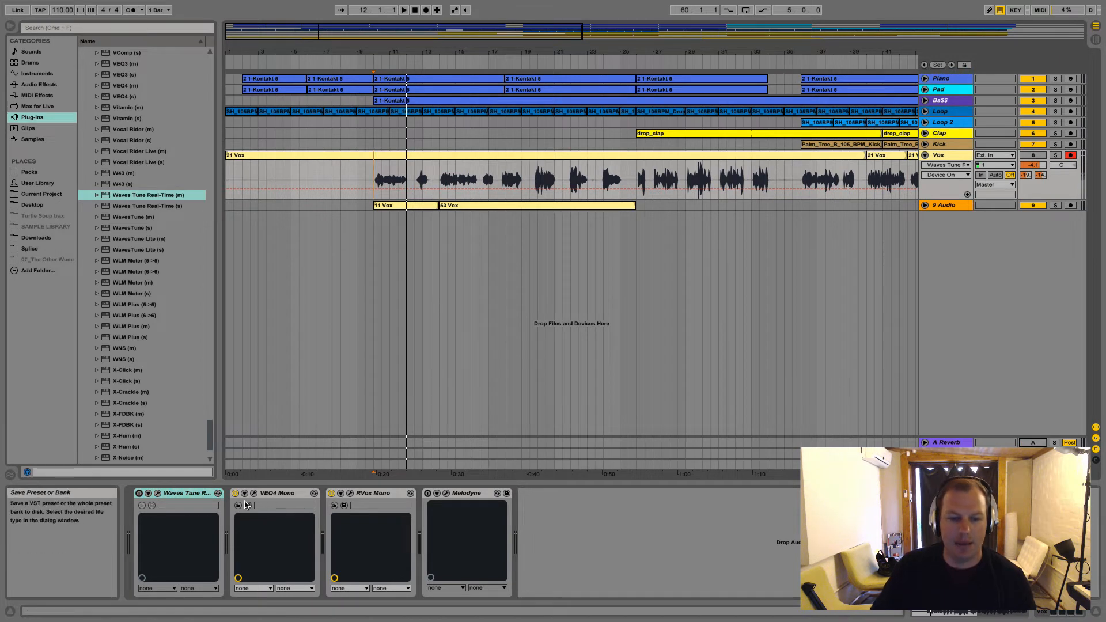
left_click(479, 495)
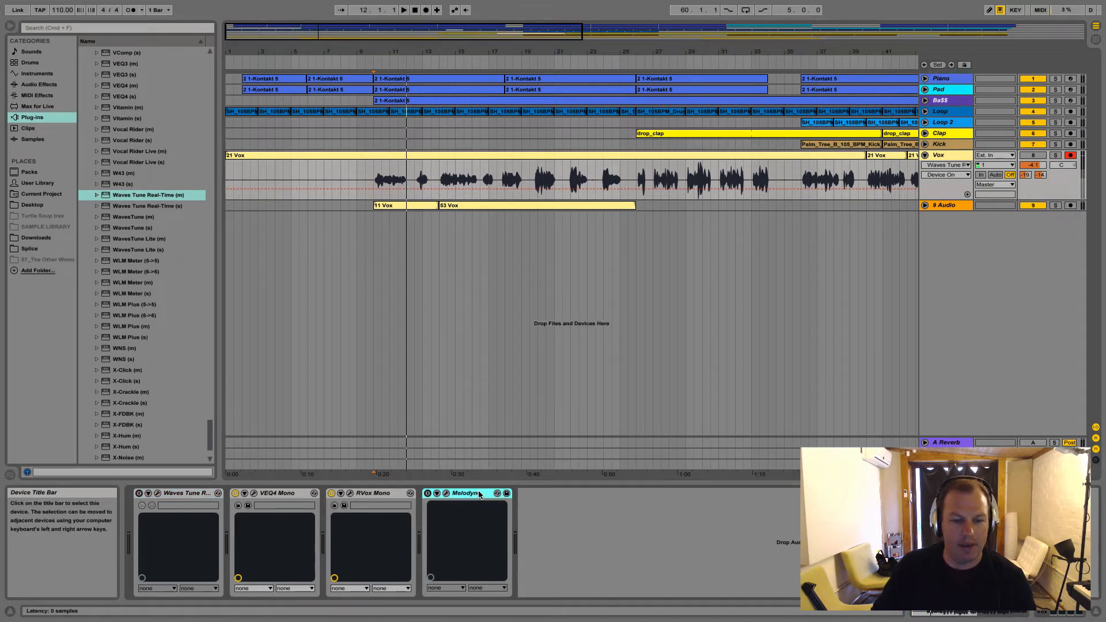
left_click_drag(397, 498, 136, 509)
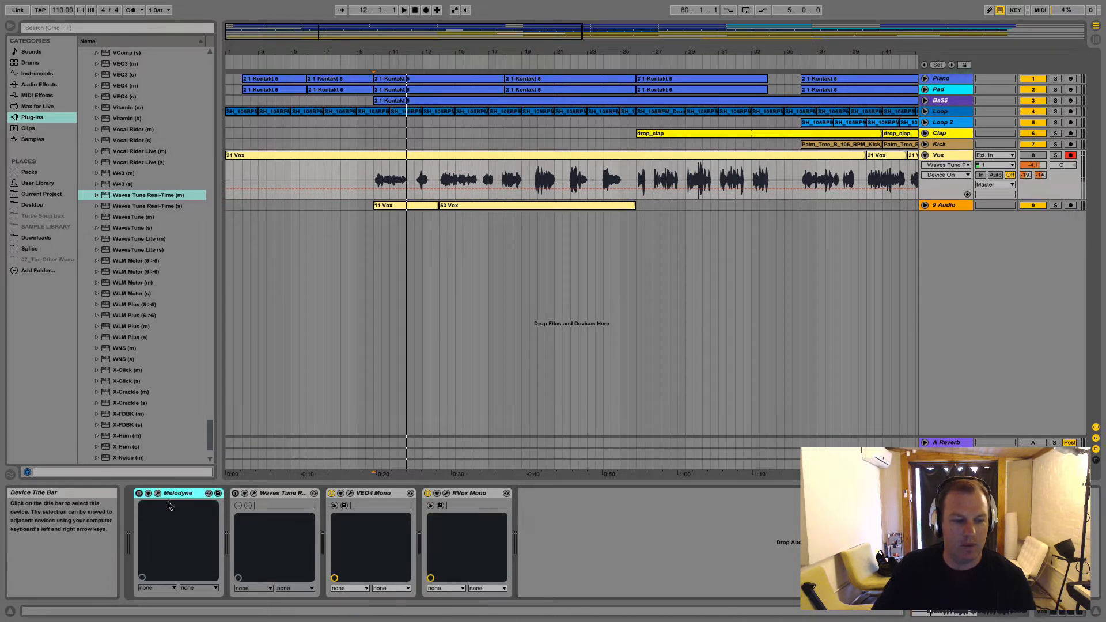
left_click(331, 493)
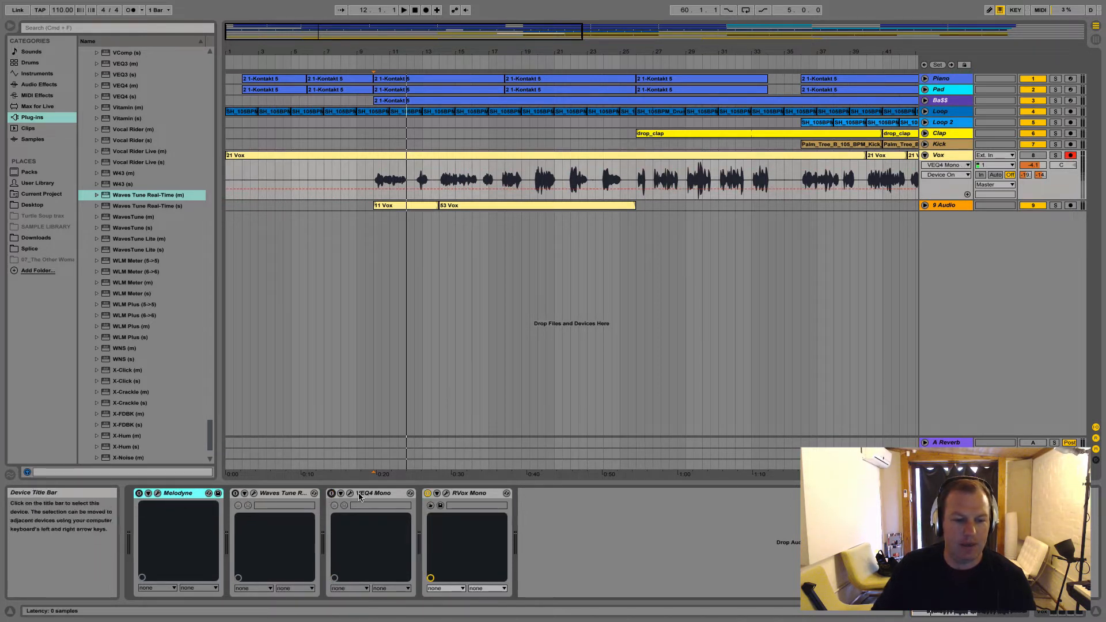
left_click(428, 493)
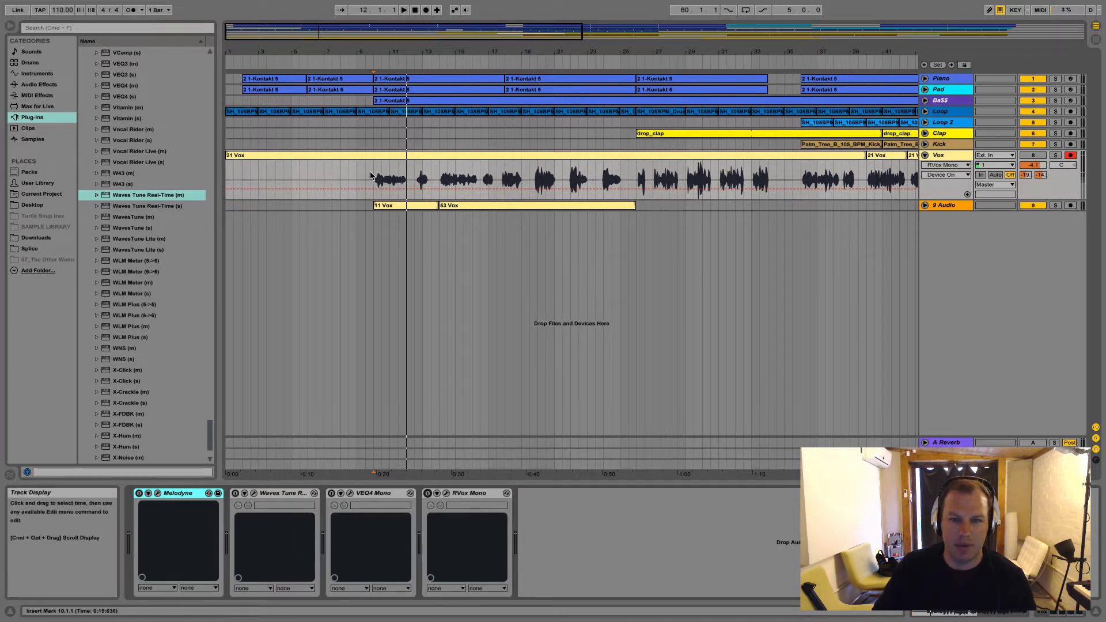
Enable the Melodyne device on the Vox track and open its editor window.
key("space")
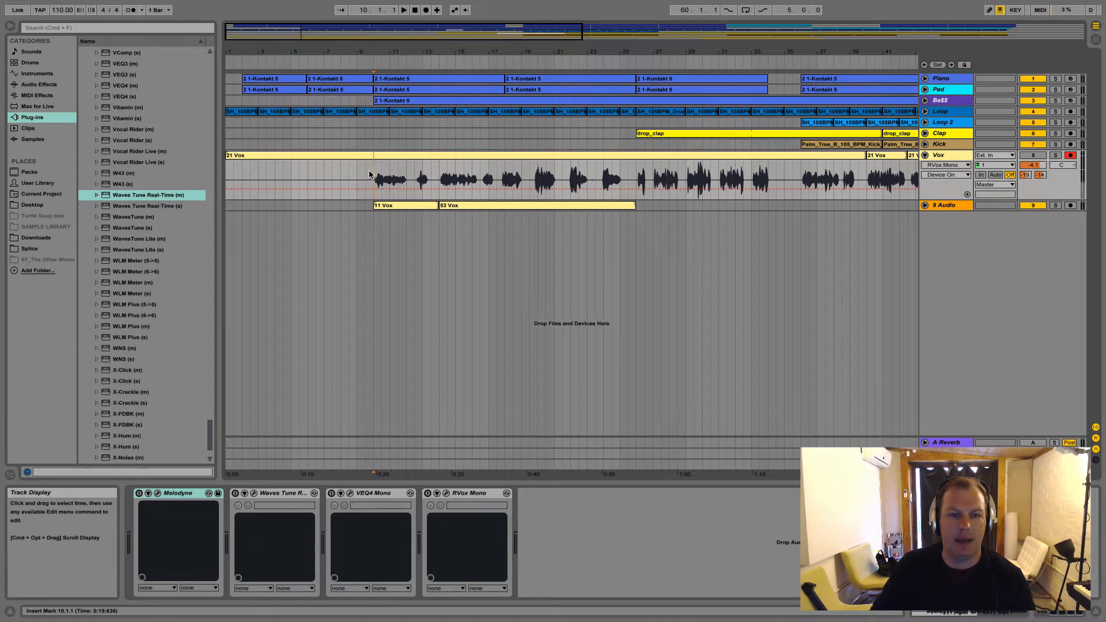
left_click_drag(620, 176, 357, 174)
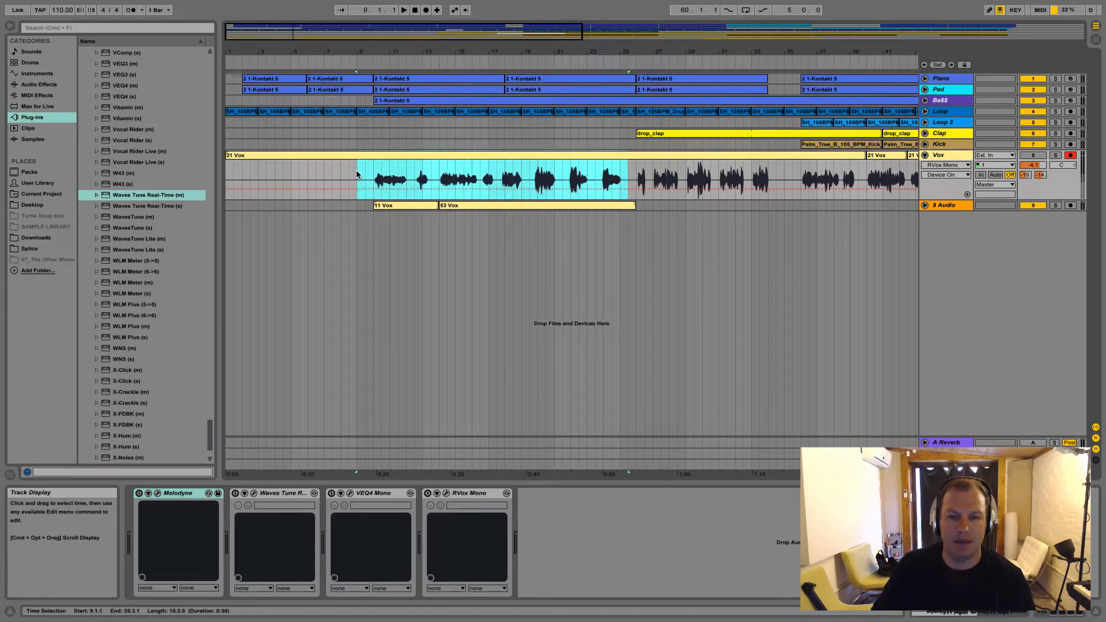
left_click(372, 175)
left_click(139, 497)
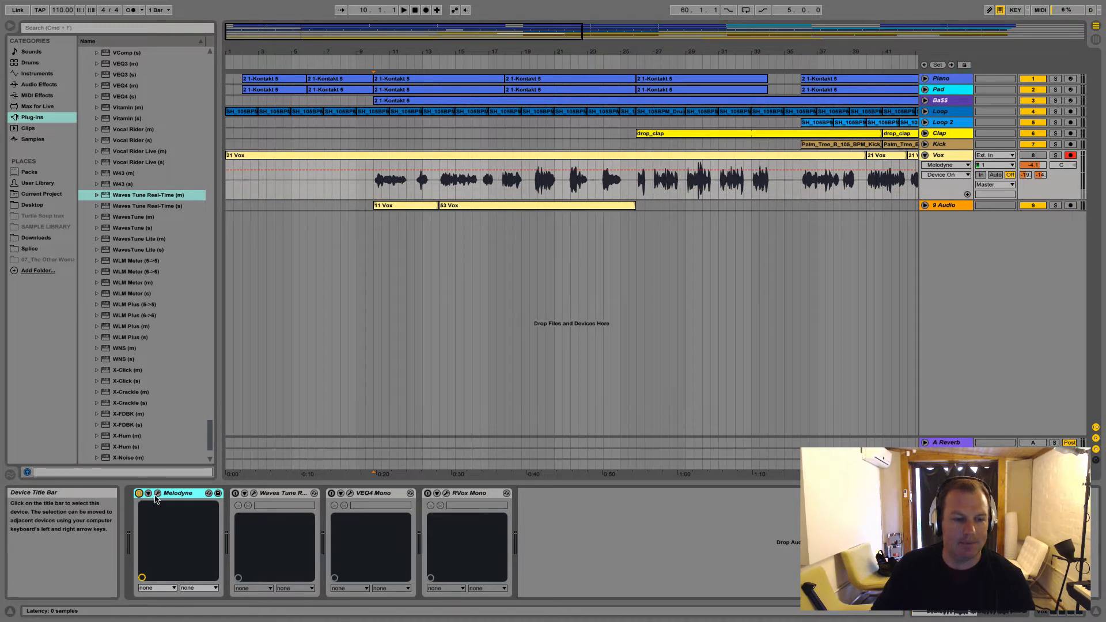
left_click(158, 495)
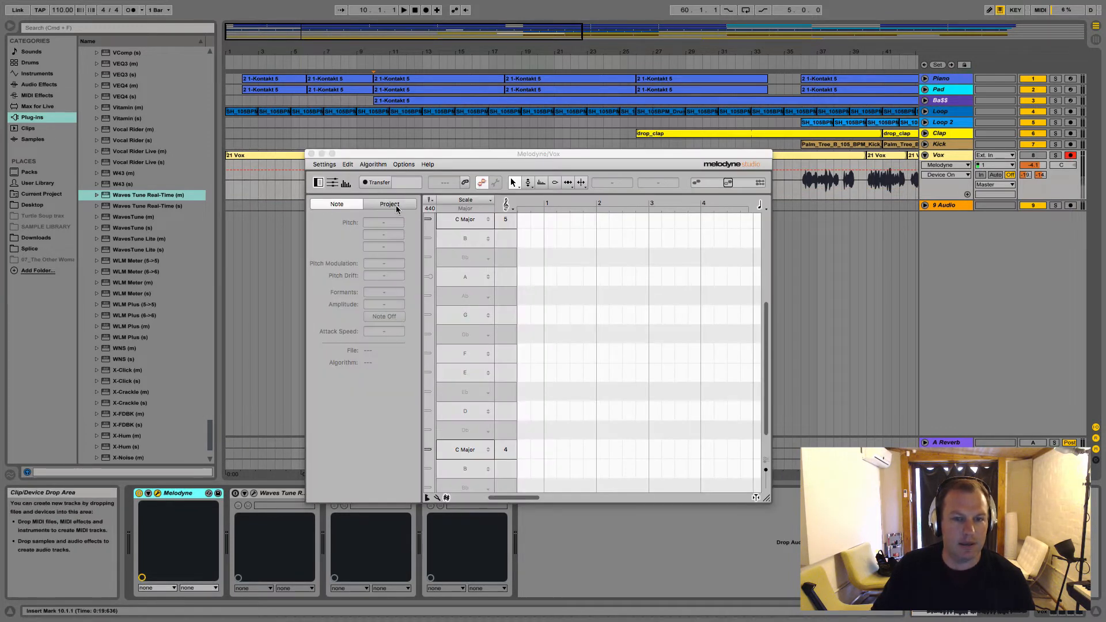
Transfer the vocal into Melodyne by playing from 9.3.1 to about bar 21, deactivating the 9 Audio track during playback.
left_click(381, 185)
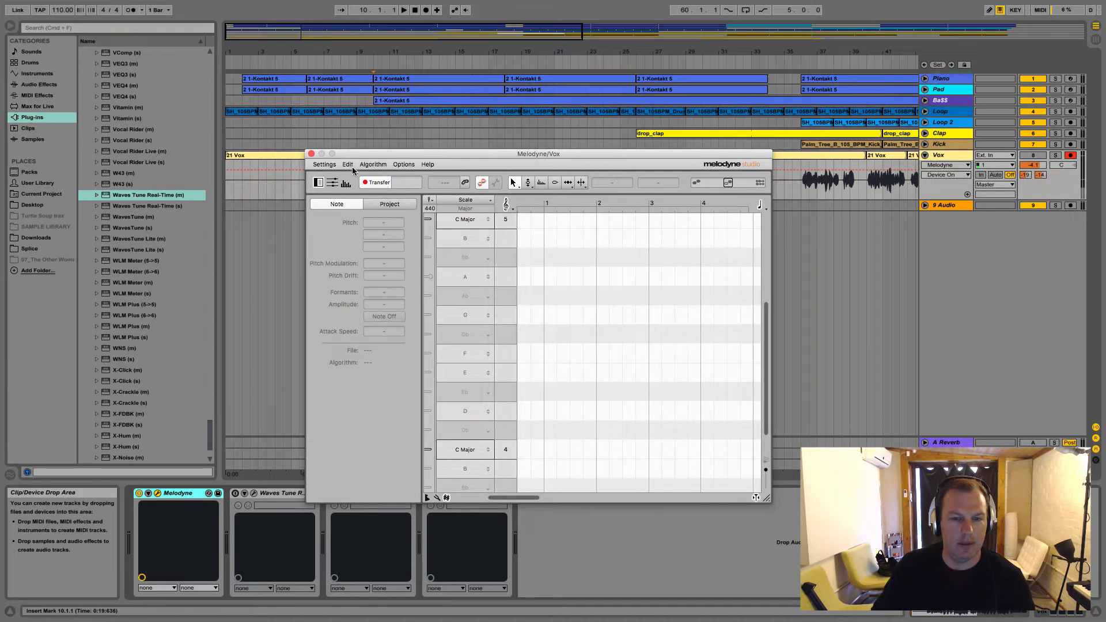
left_click_drag(361, 155, 355, 267)
left_click(367, 195)
key("space")
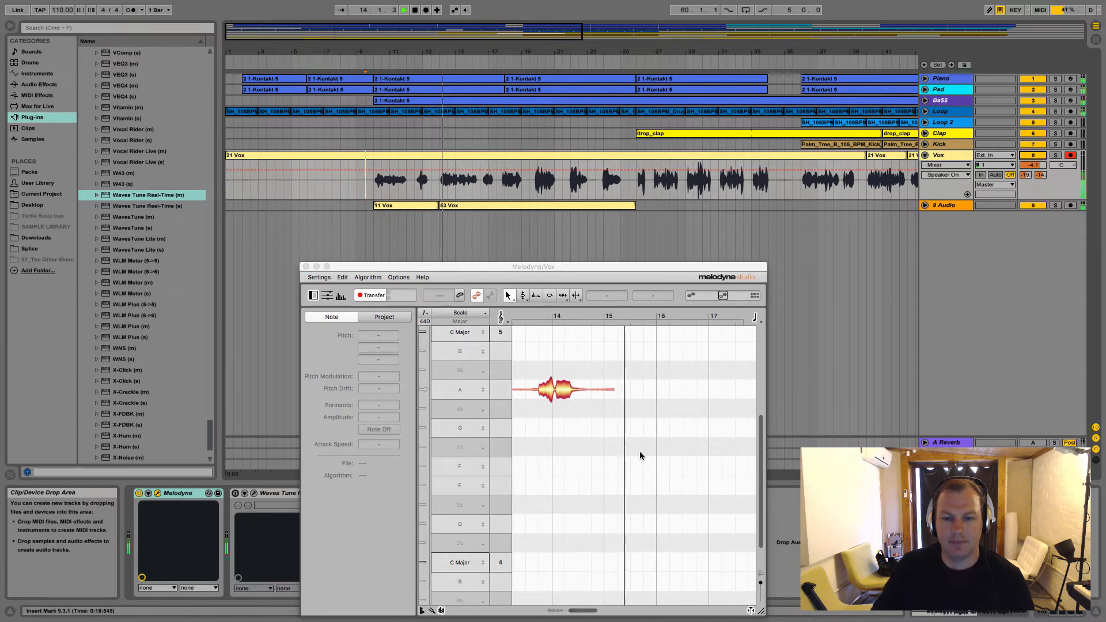
left_click(1034, 206)
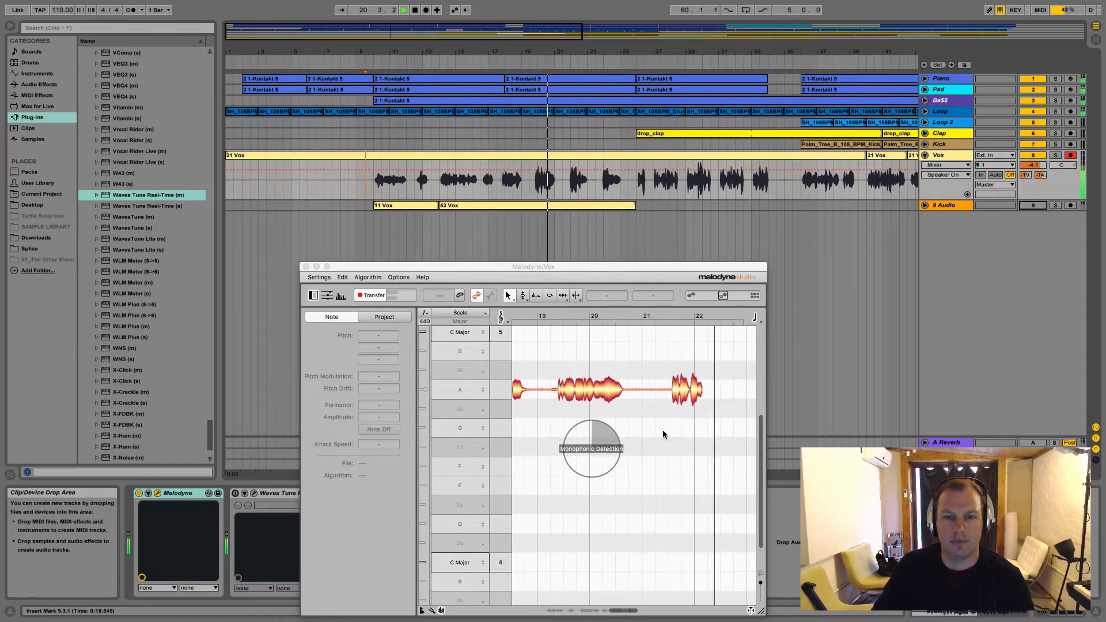
key("space")
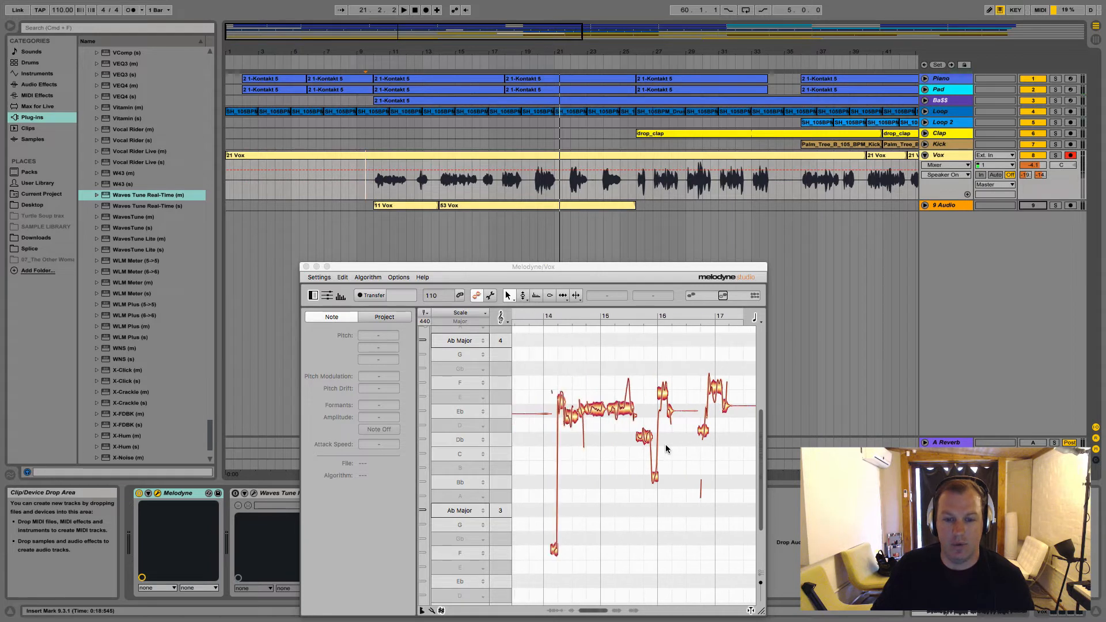
Enlarge and reposition the Melodyne window to show more of the transferred vocal notes.
left_click_drag(628, 267, 491, 167)
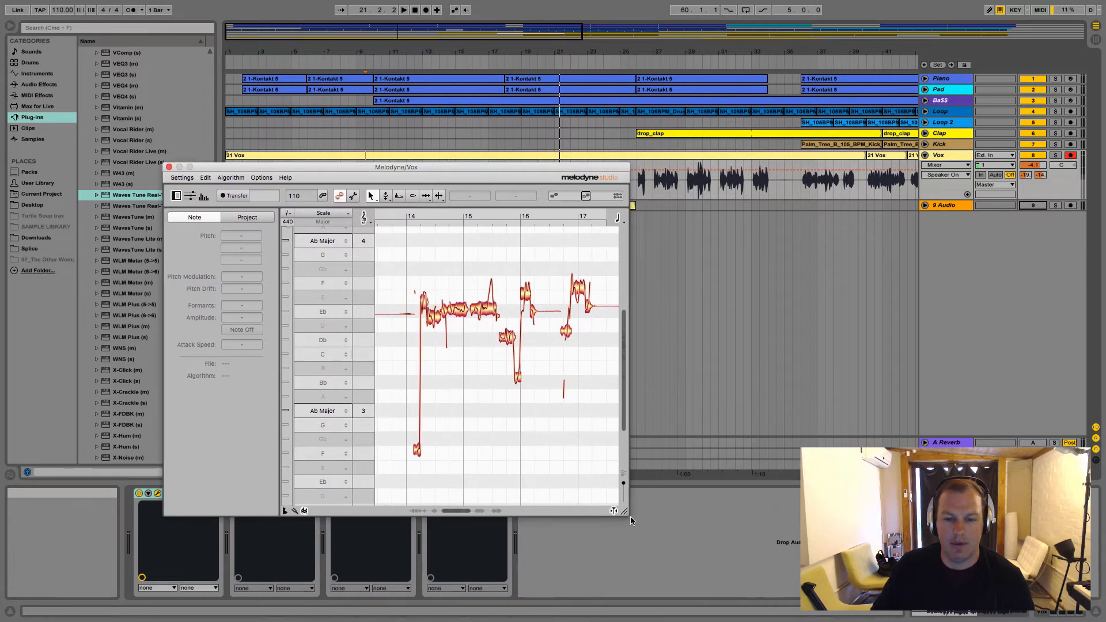
left_click_drag(624, 510, 1031, 546)
scroll(794, 457, "up", 3)
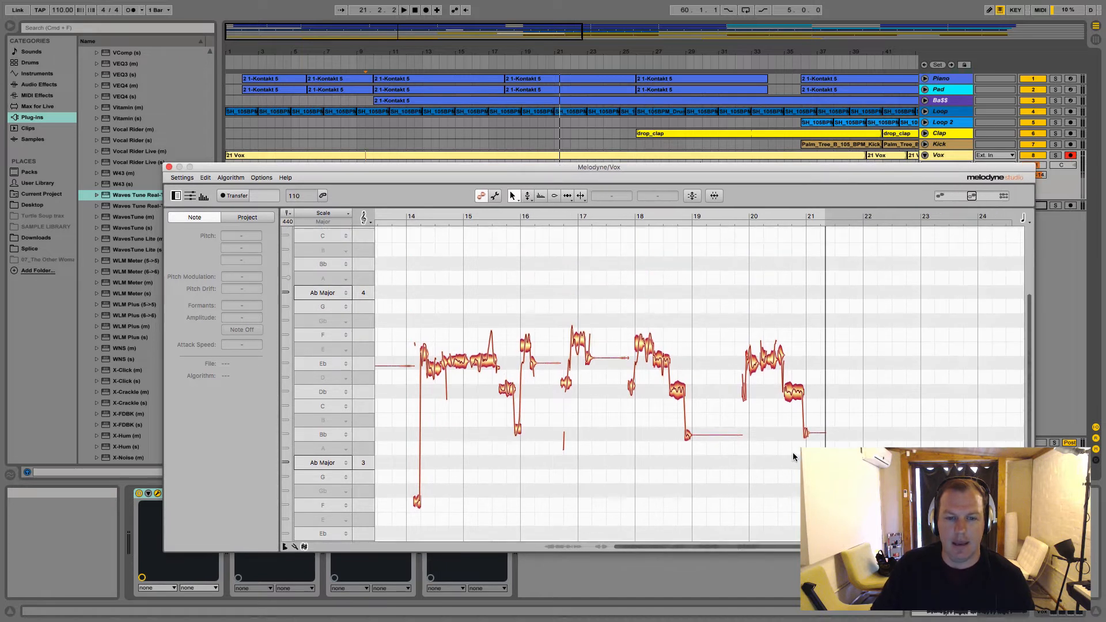
left_click_drag(638, 165, 665, 96)
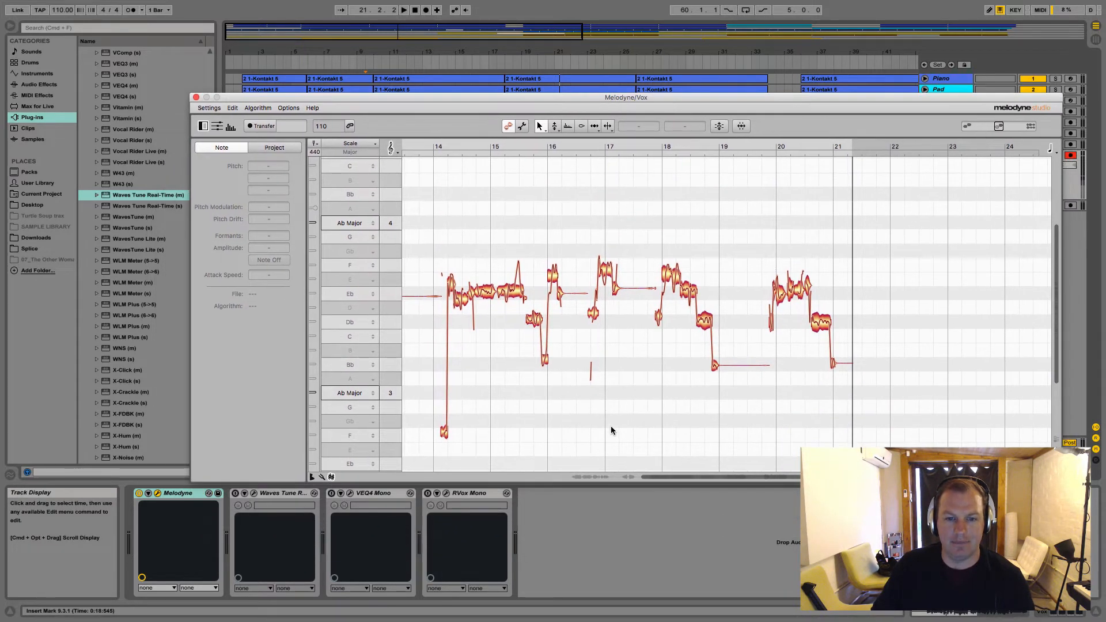
Activate Melodyne's Pitch tool for editing the vocal notes in bars 10 to 13.
scroll(610, 426, "left", 10)
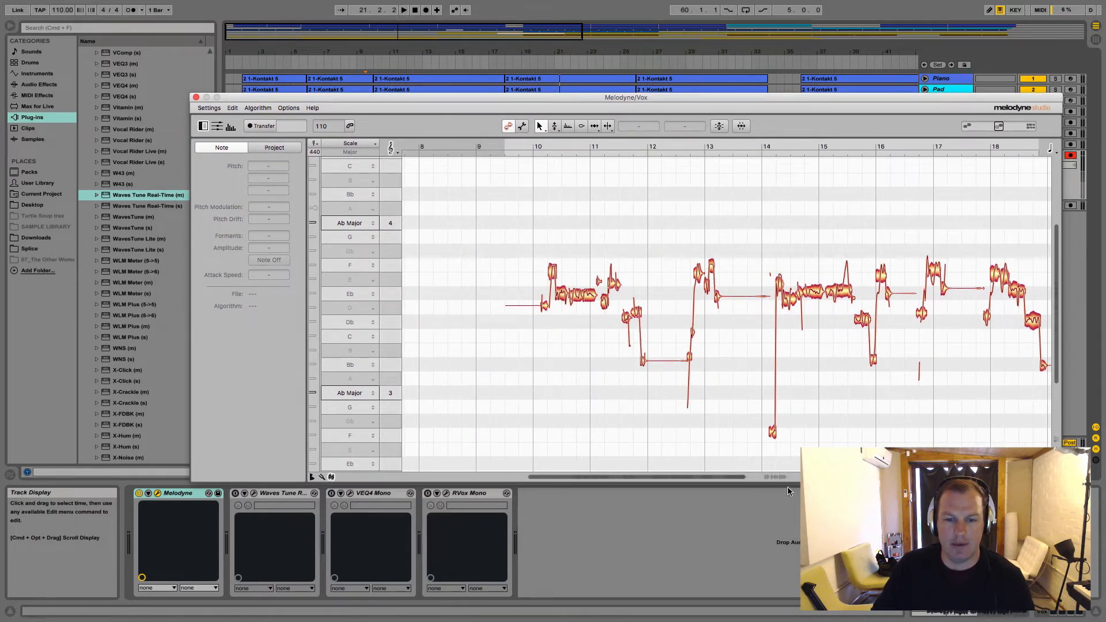
left_click_drag(743, 477, 636, 477)
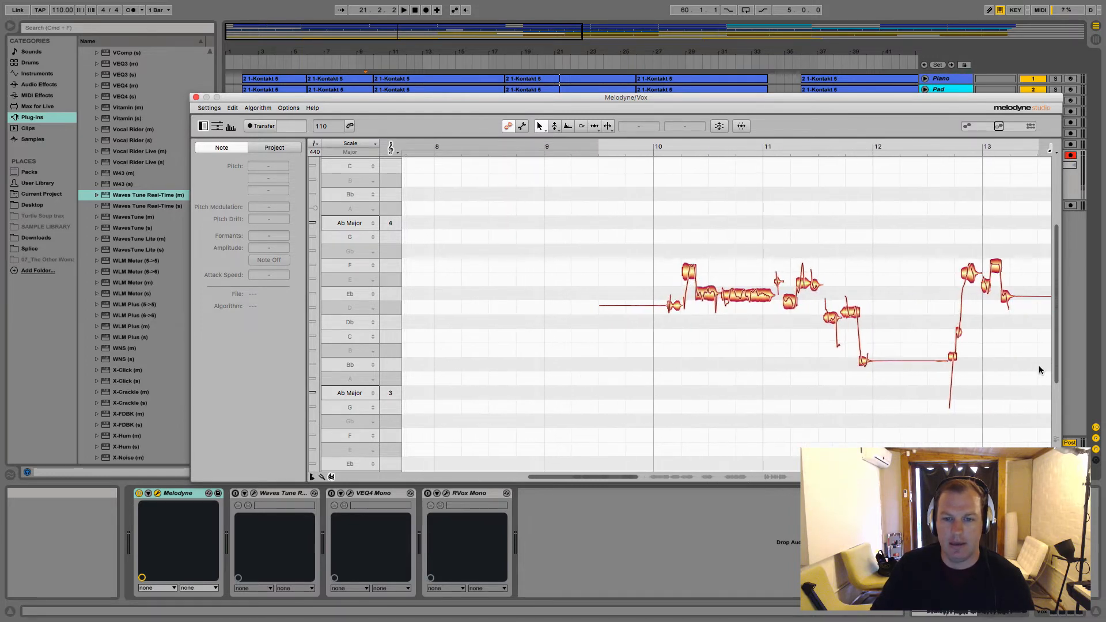
left_click_drag(1056, 381, 1056, 319)
scroll(850, 304, "down", 7)
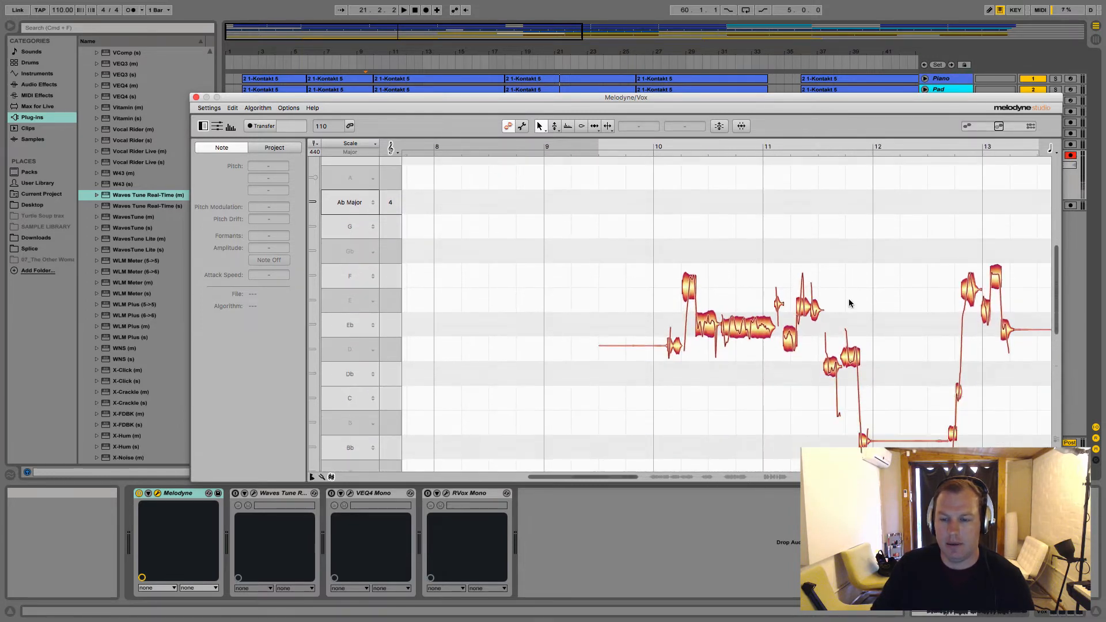
scroll(845, 299, "right", 6)
scroll(844, 299, "up", 3)
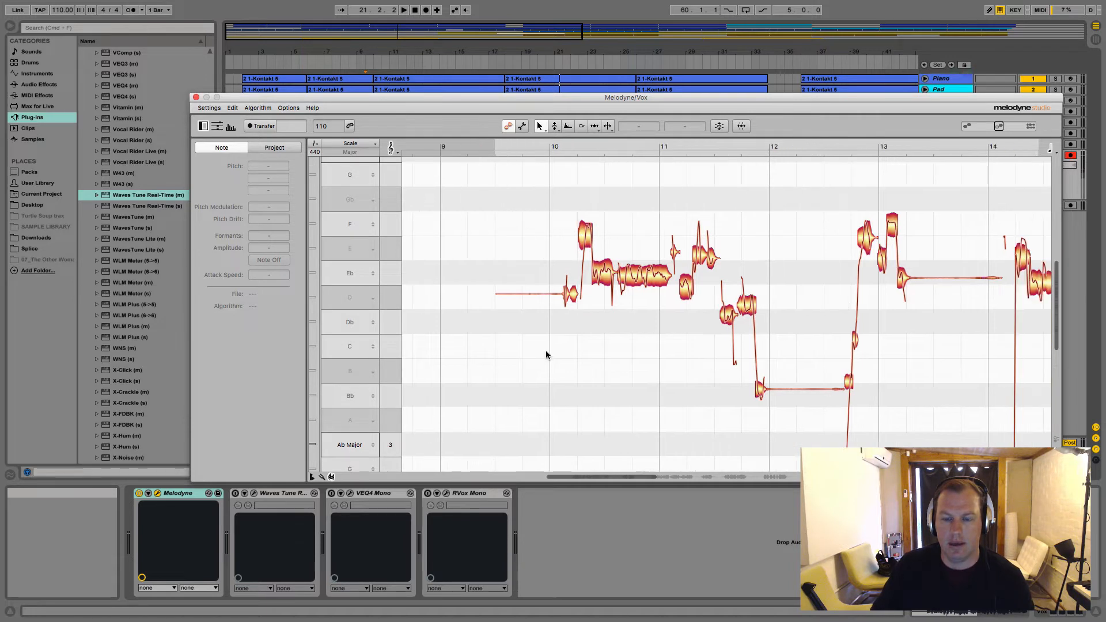
right_click(544, 353)
left_click(557, 353)
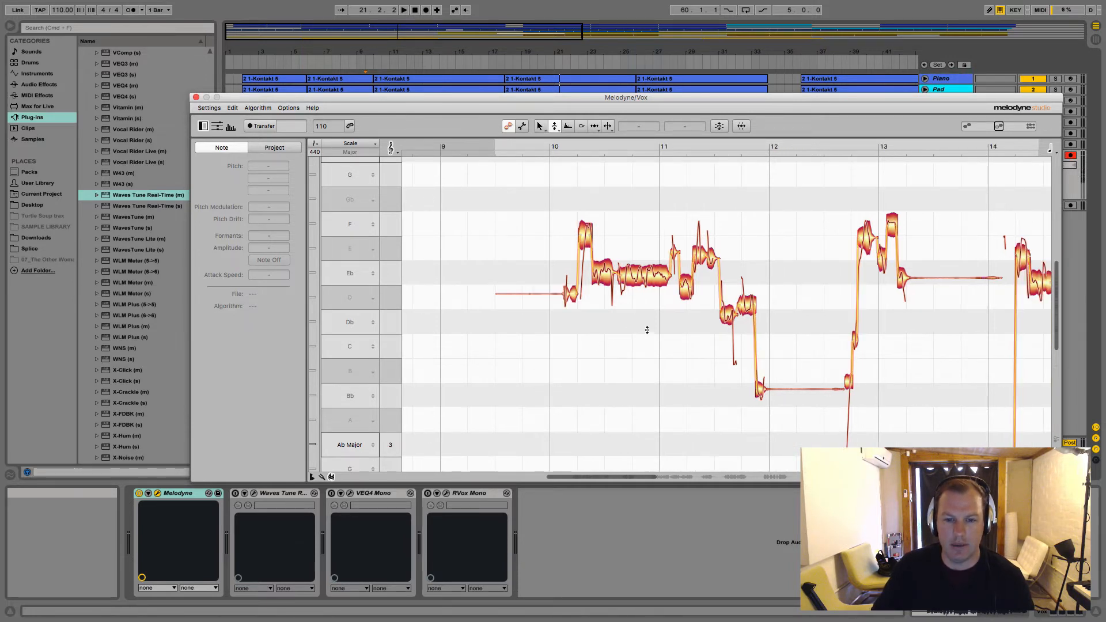
Snap the long sustained note just before bar 11 to Eb 4 at 0 ct.
scroll(623, 348, "right", 4)
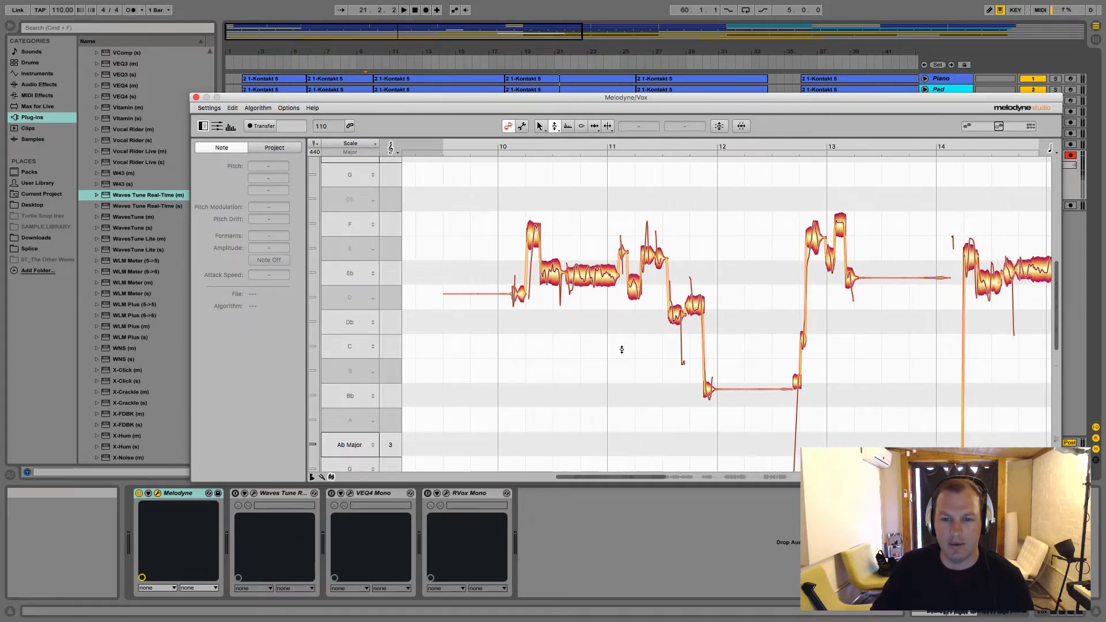
scroll(622, 349, "left", 4)
scroll(624, 349, "right", 2)
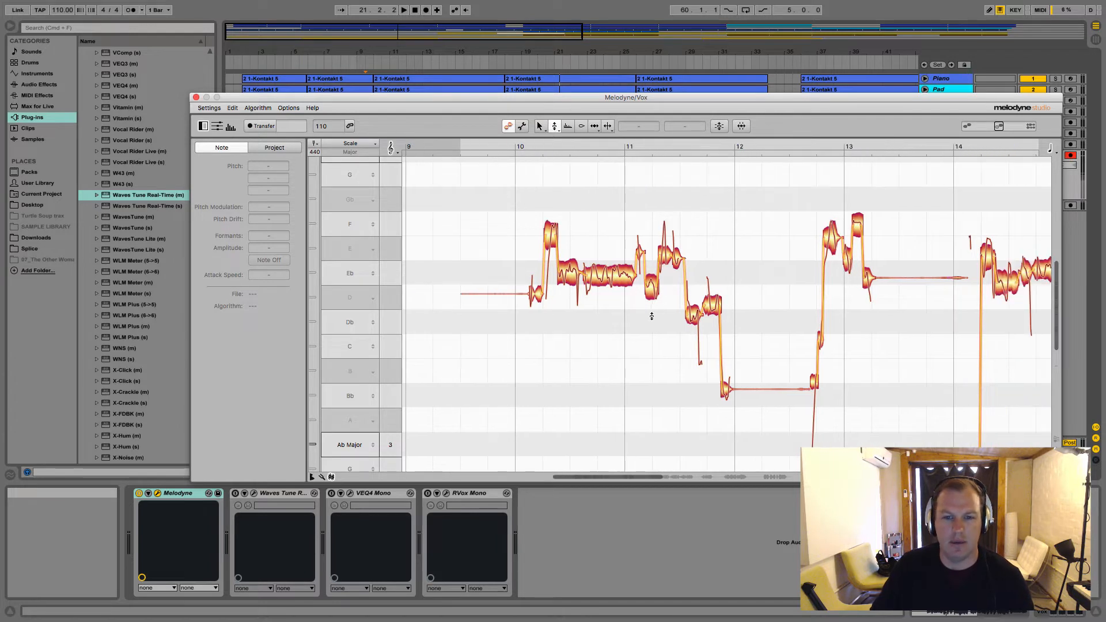
right_click(587, 332)
left_click(587, 332)
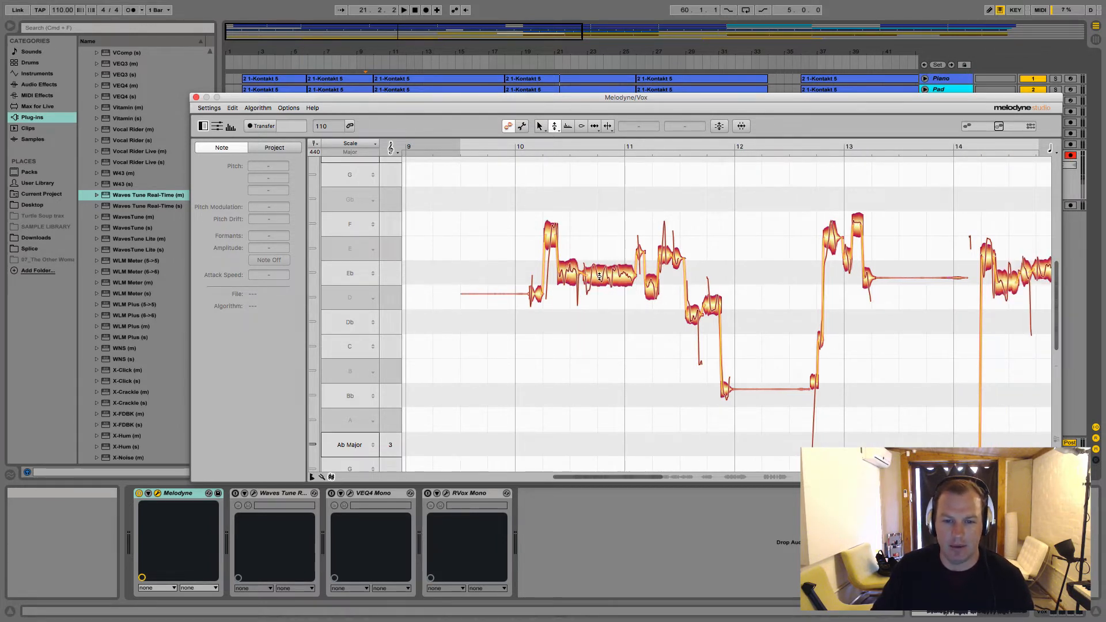
left_click(612, 278)
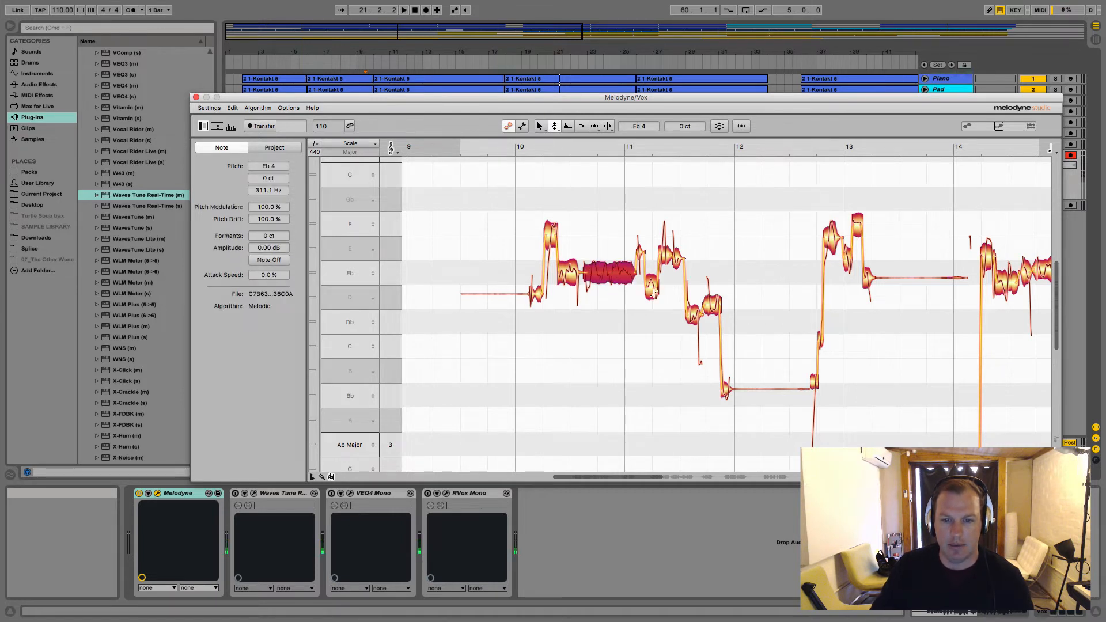
Audition the phrase, then snap the short note after bar 11 to Eb 4 and the two notes before bar 12 to Db 4.
double_click(512, 350)
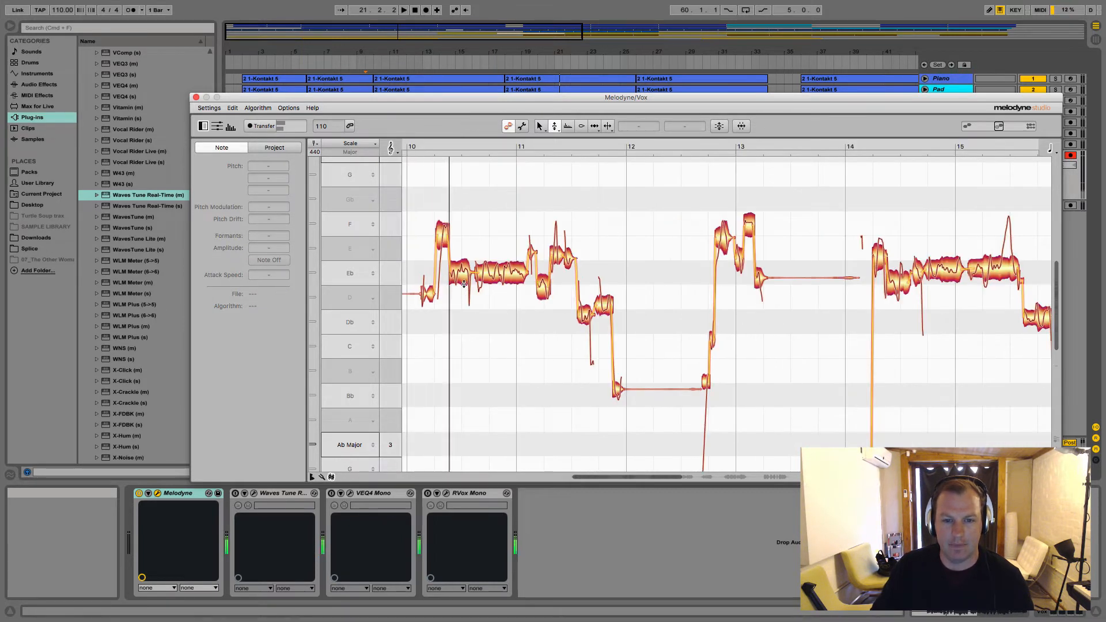
left_click(542, 275)
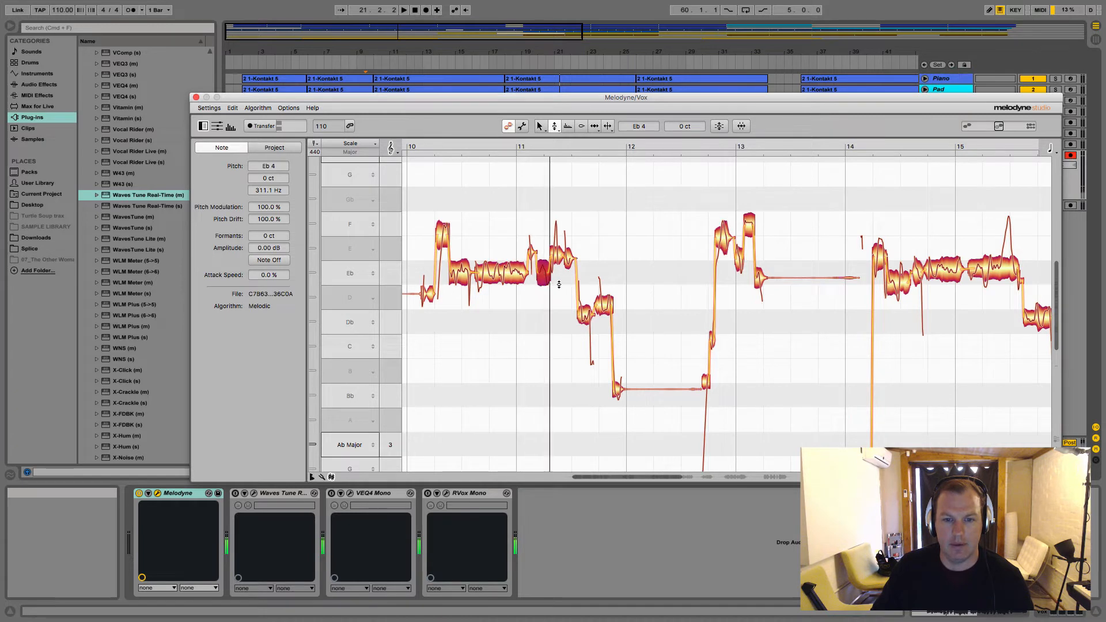
double_click(588, 318)
double_click(605, 306)
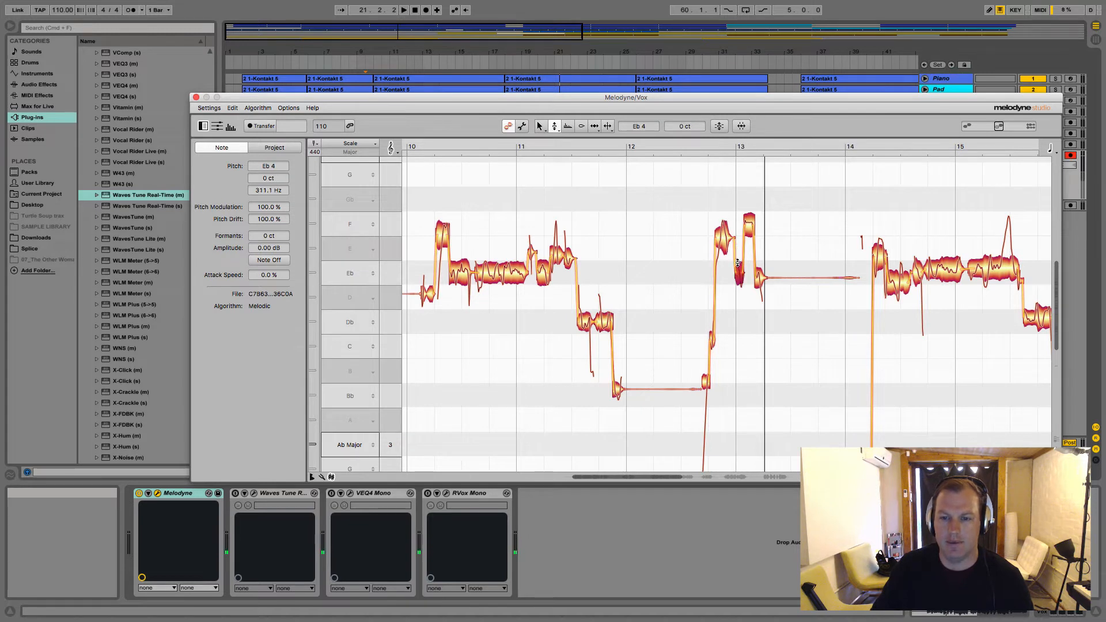
Raise the short note just before bar 13 to Db 4 and snap the trailing note after bar 13 to Eb 4 while auditioning.
double_click(698, 287)
key("space")
left_click_drag(712, 340, 713, 326)
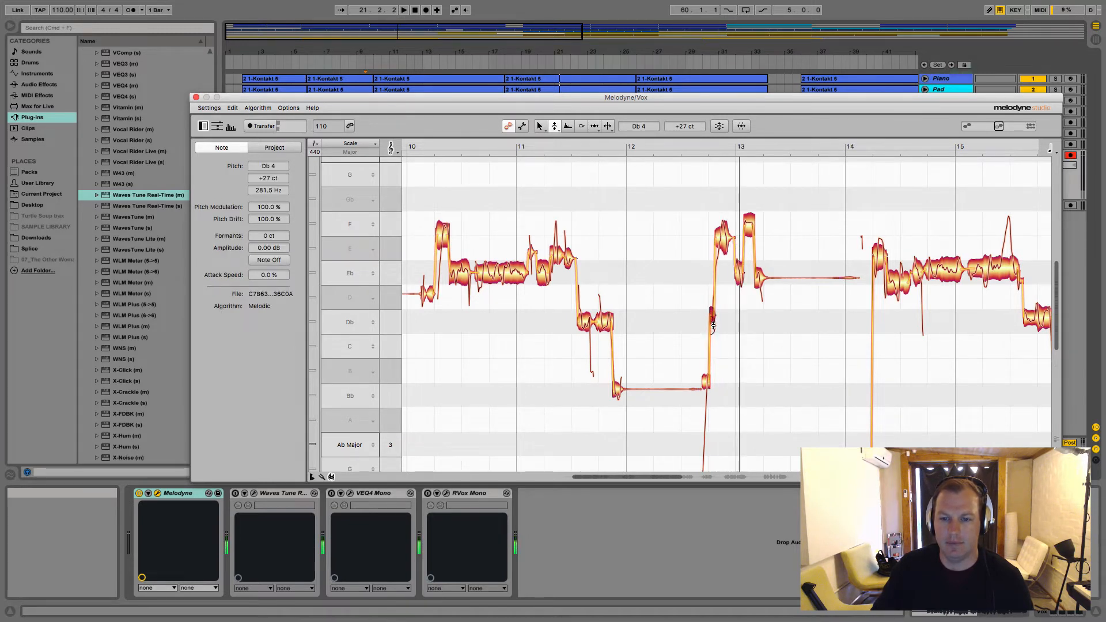
left_click(703, 320)
key("space")
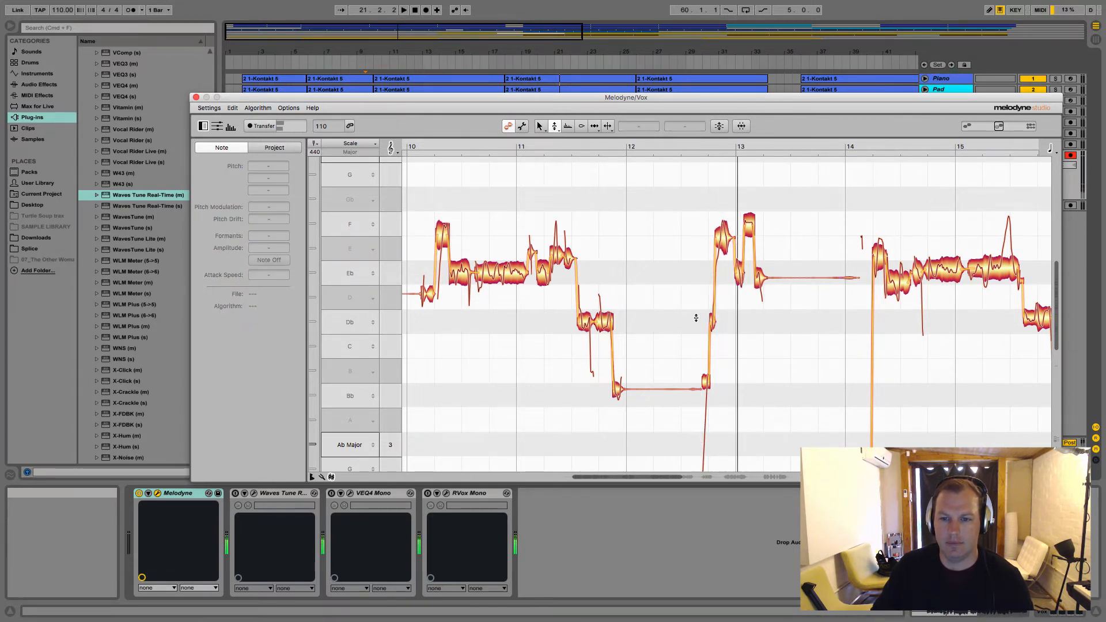
left_click(760, 278)
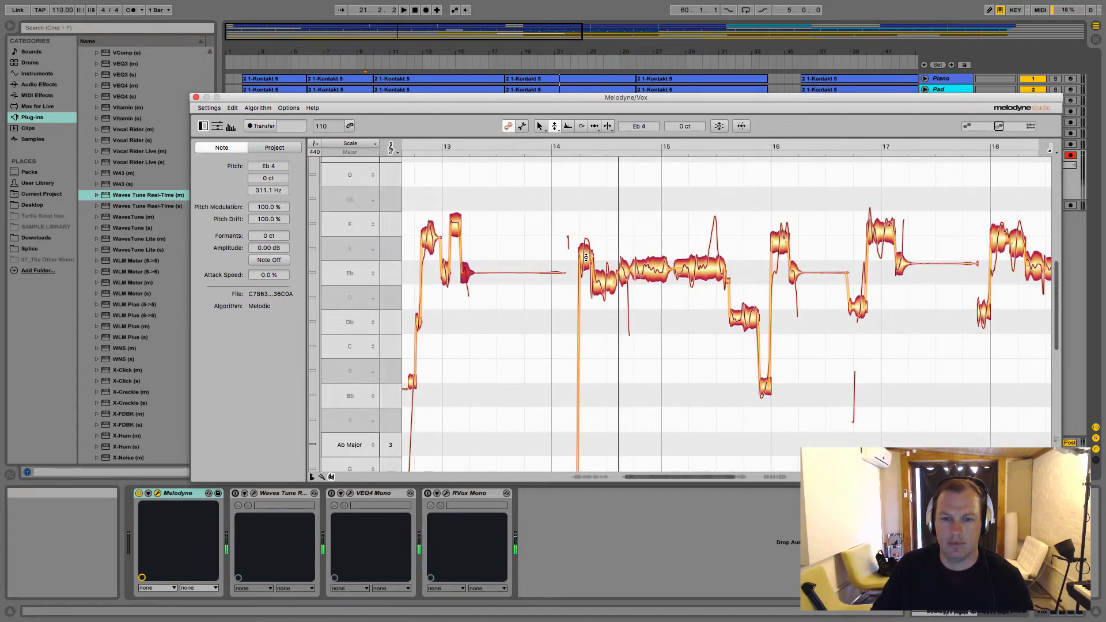
Raise the first note after bar 14 to E 4 +48 ct, snap the following note to Eb 4, and audition them.
left_click(584, 262)
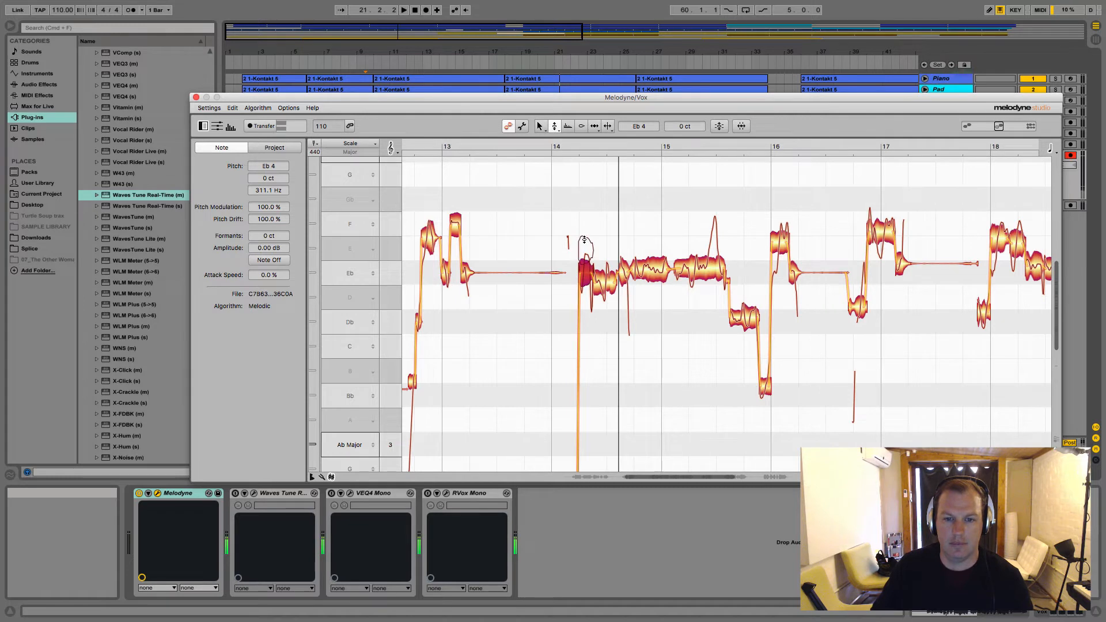
left_click_drag(589, 267, 588, 233)
left_click(567, 285)
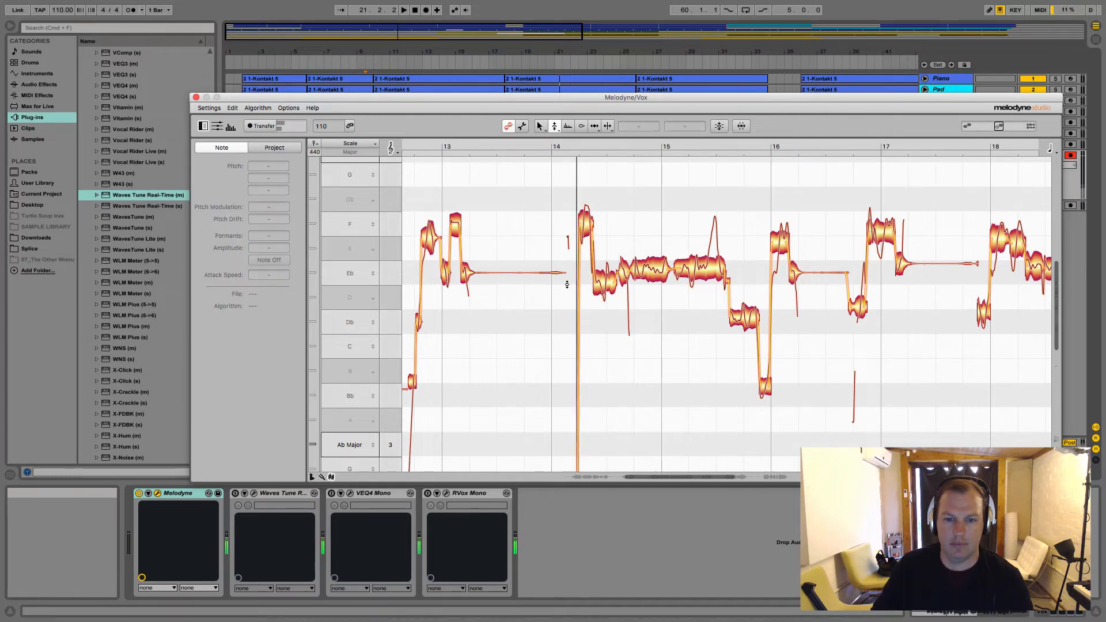
left_click_drag(601, 283, 601, 273)
left_click_drag(586, 226, 586, 239)
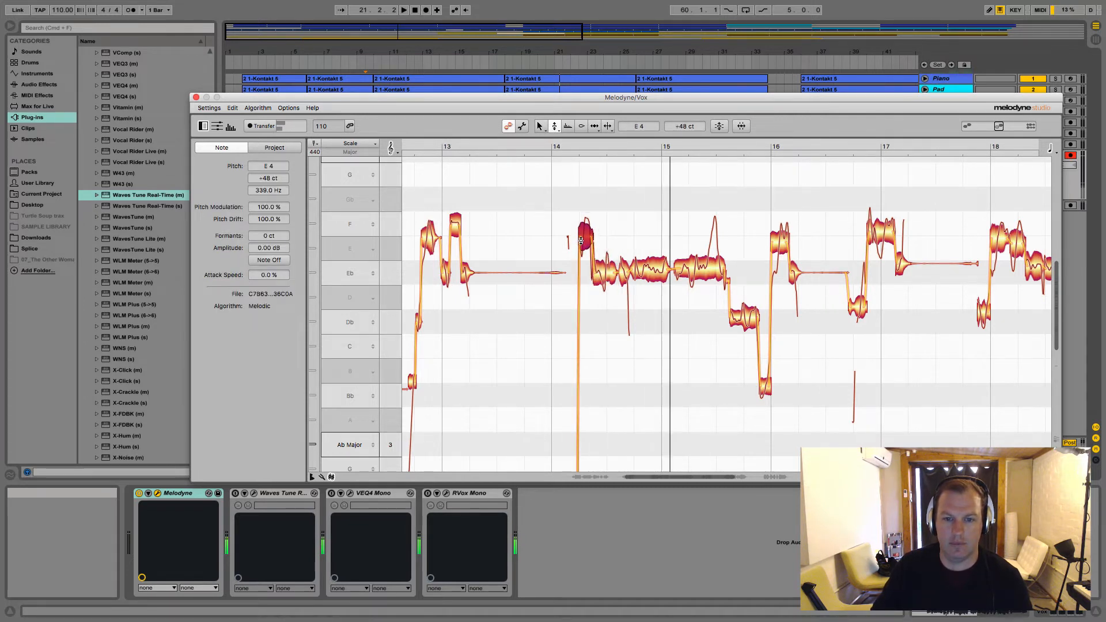
left_click(580, 311)
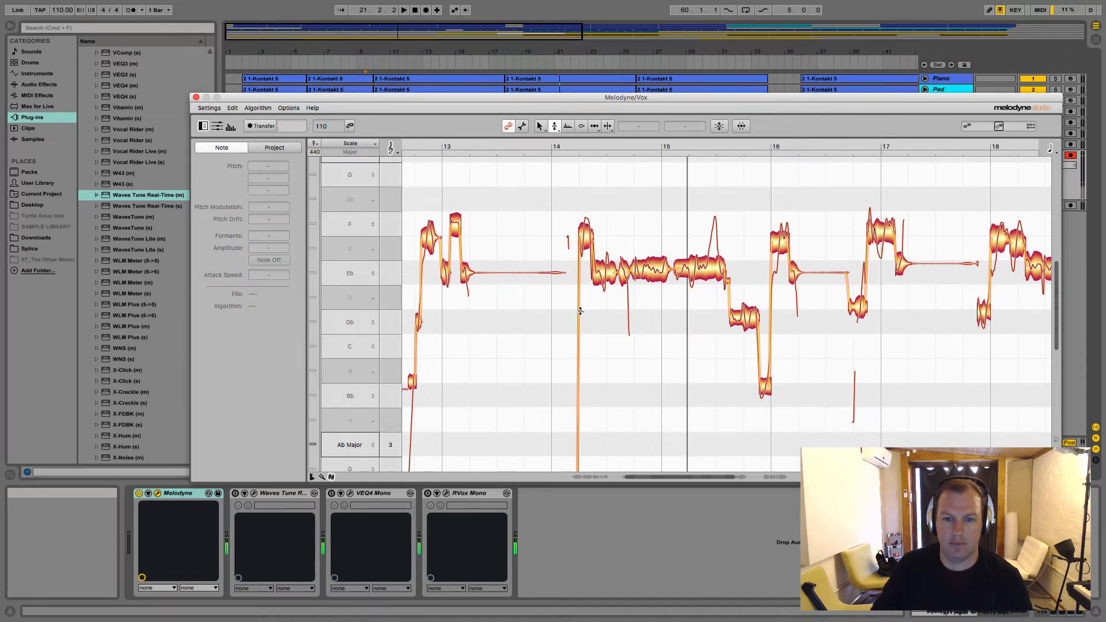
Snap the two long notes around bar 15 to Eb 4 and the note before bar 16 to Db 4.
left_click(651, 279)
left_click(699, 274)
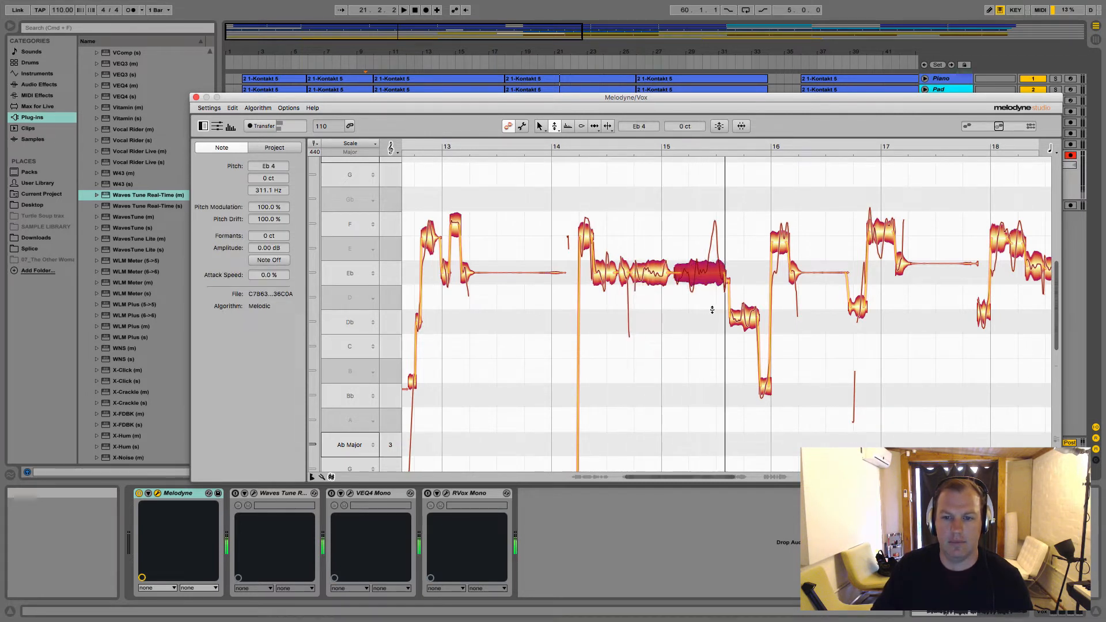
left_click(743, 318)
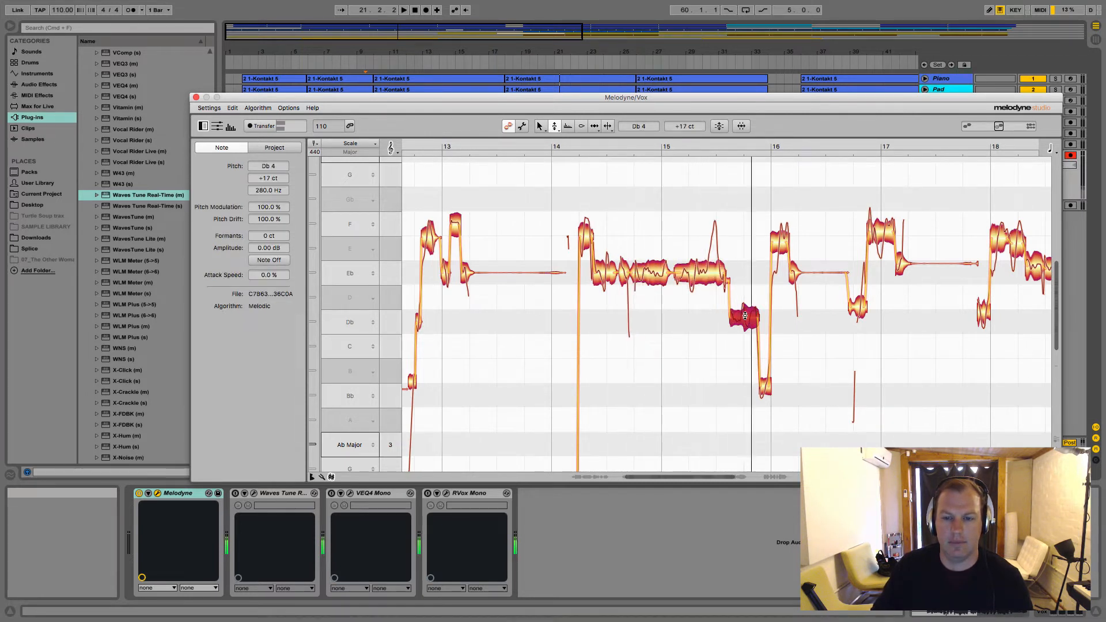
Split the note just after bar 16 in two with the Note Separation tool, then reactivate the Pitch tool and audition the split.
right_click(788, 255)
left_click(813, 300)
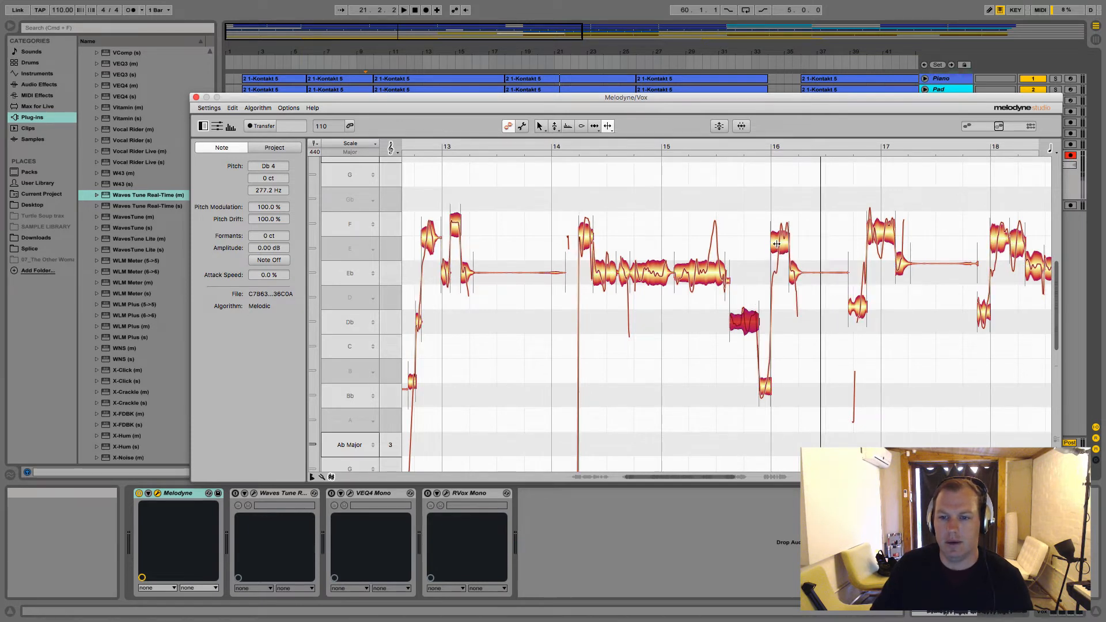
right_click(739, 273)
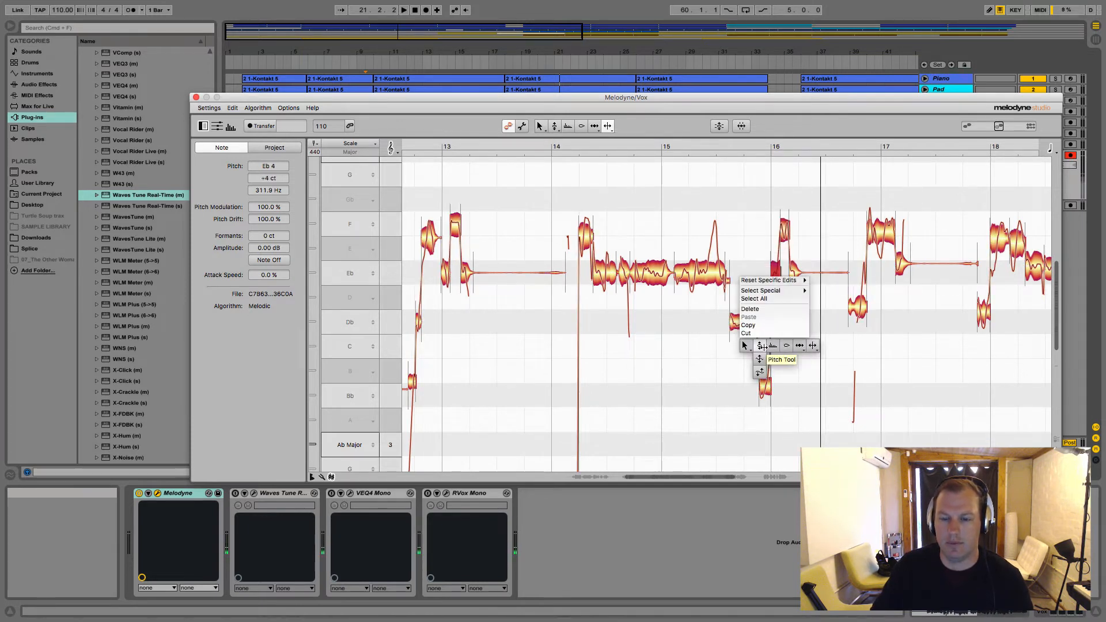
left_click(763, 347)
left_click(755, 259)
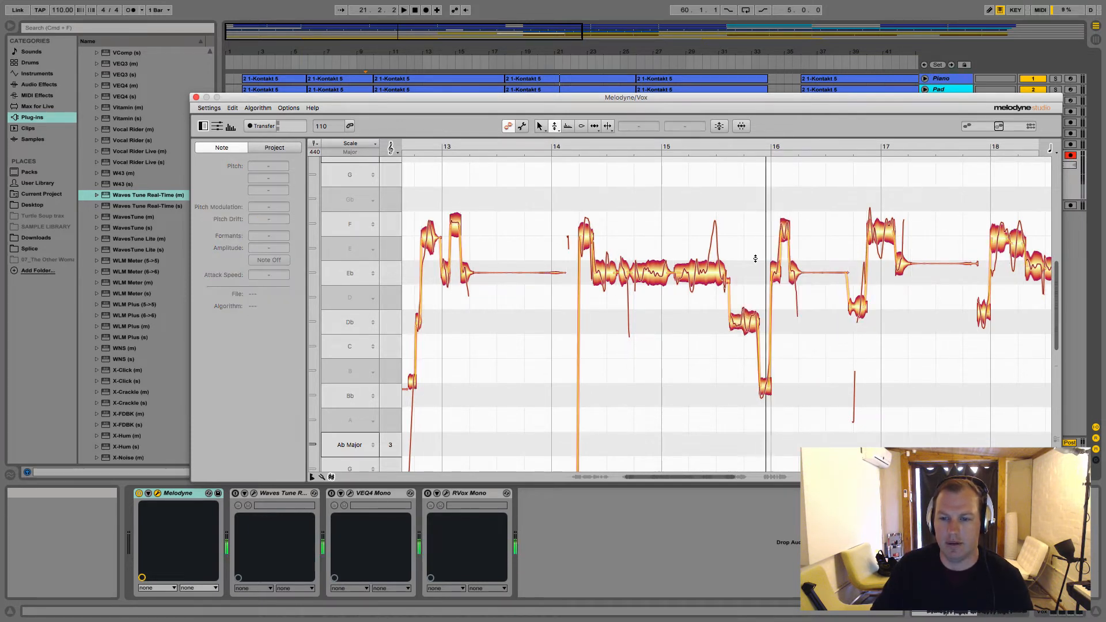
Snap the trailing notes after bars 16 and 17 to Eb 4 and the note before bar 19 to Db 4.
left_click(794, 275)
double_click(761, 248)
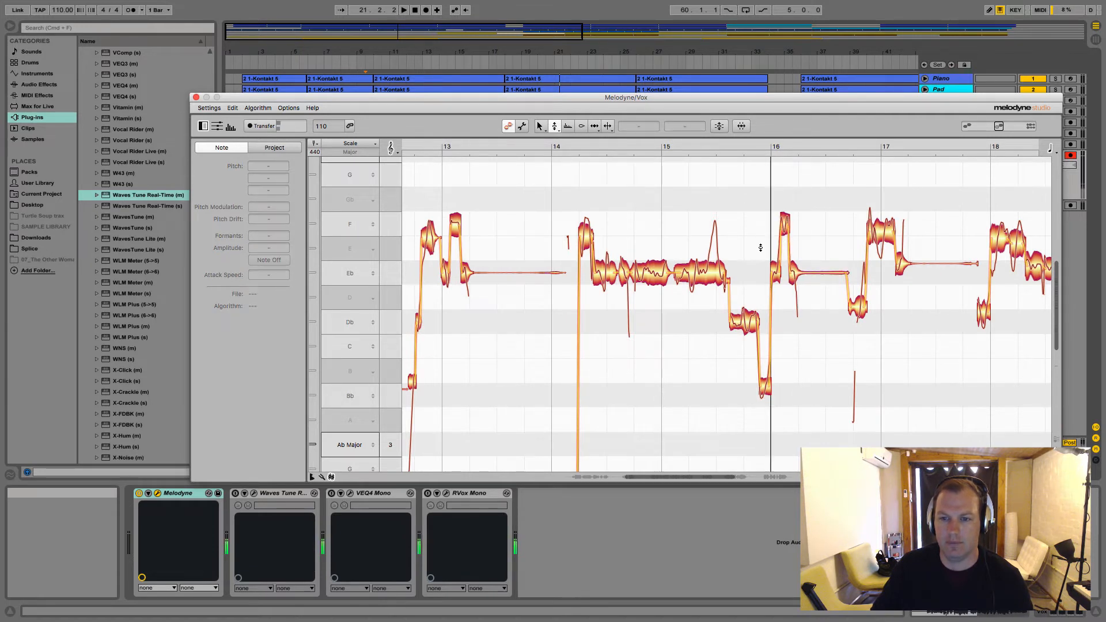
scroll(801, 244, "right", 5)
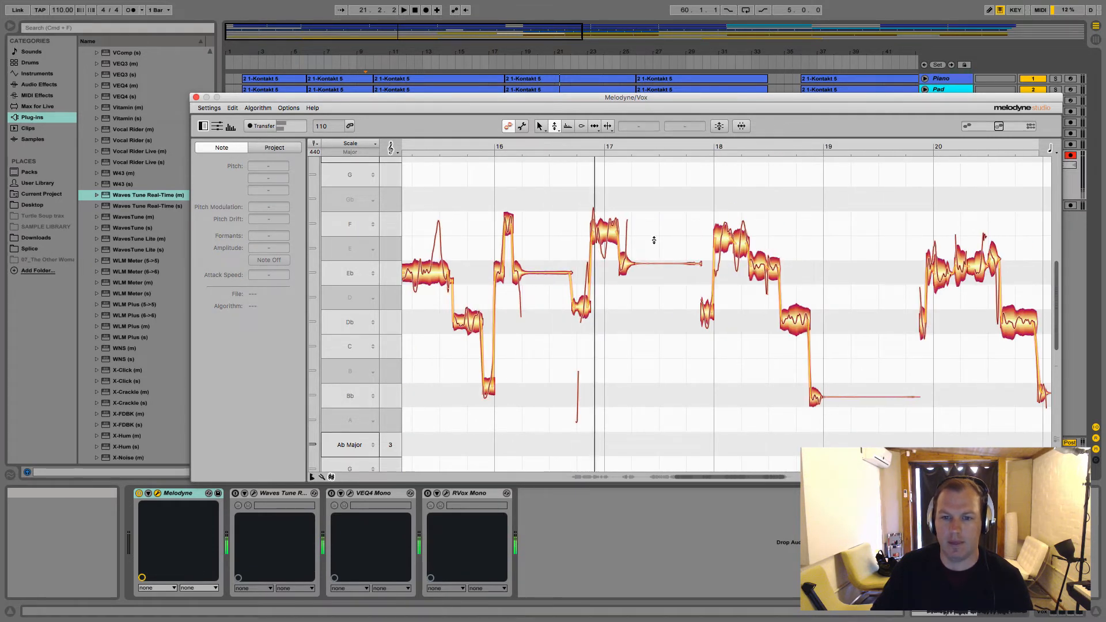
left_click(624, 263)
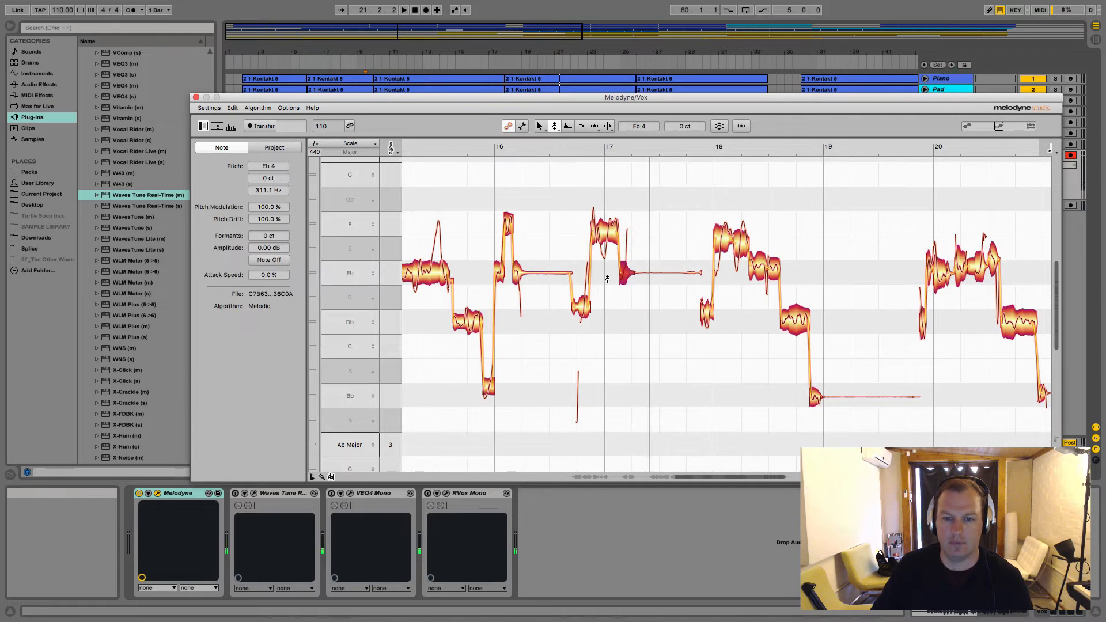
left_click(680, 299)
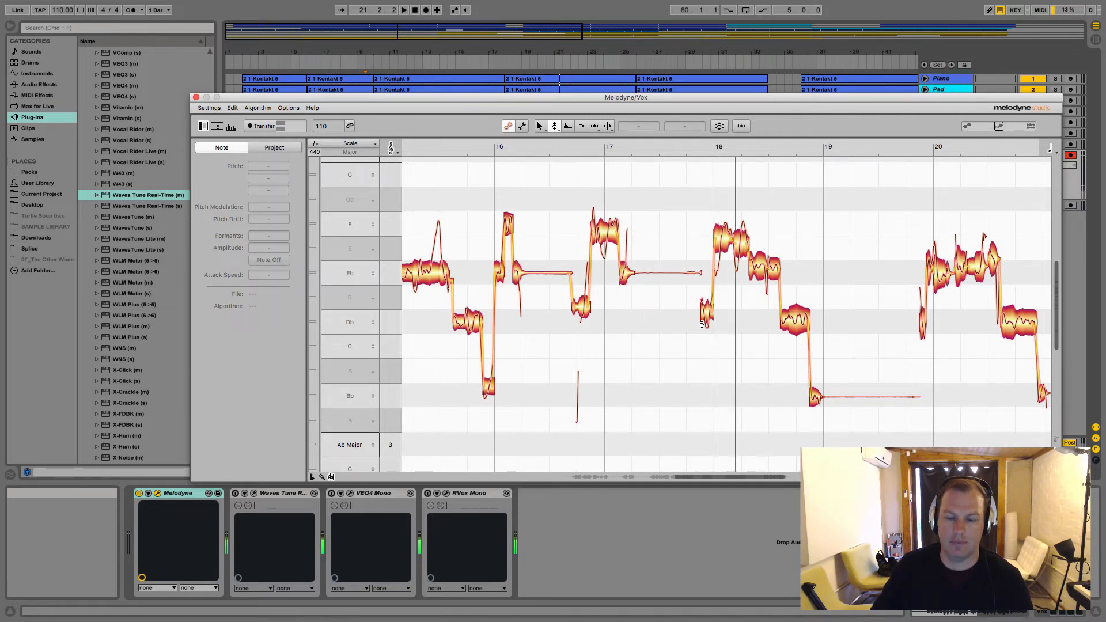
left_click(798, 317)
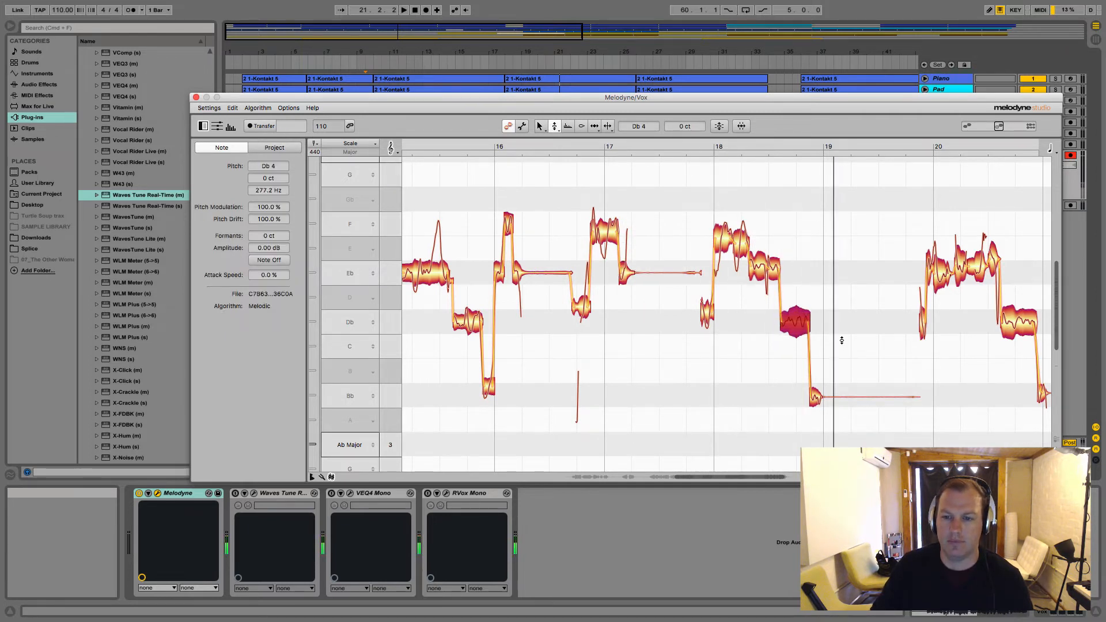
Audition the phrase at bar 20 and snap its high notes to Eb 4.
scroll(842, 340, "right", 7)
left_click(502, 360)
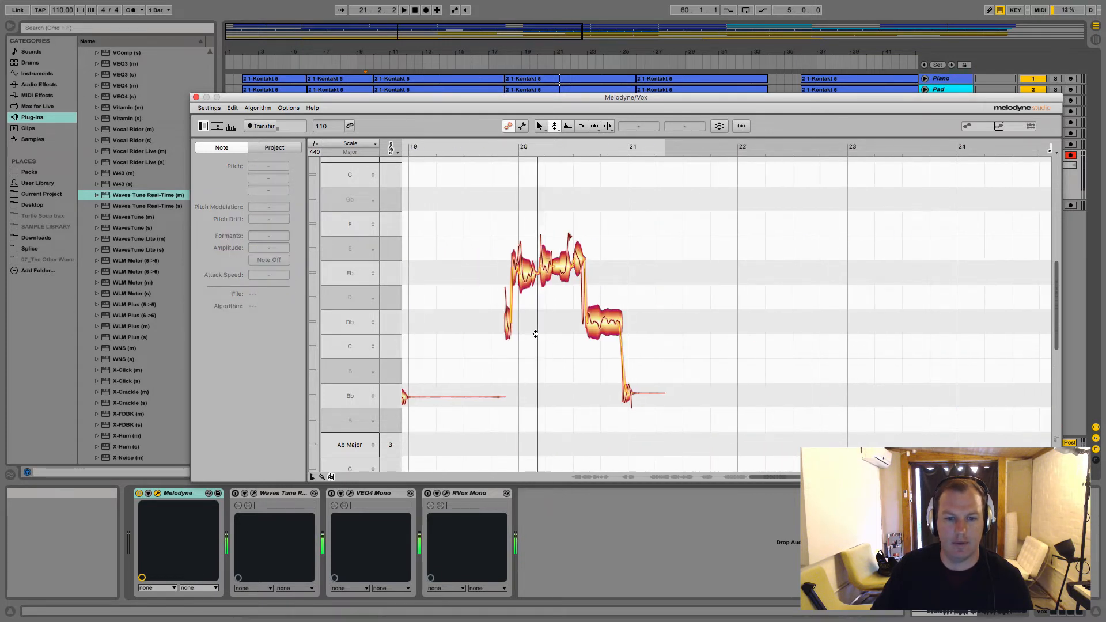
left_click(551, 264)
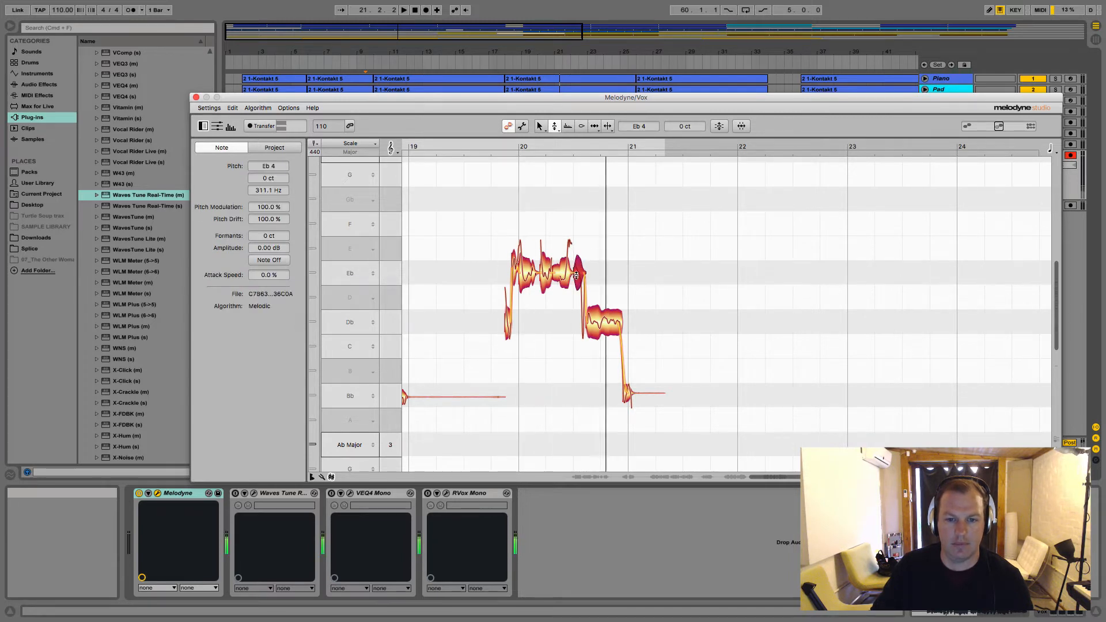
Look back over the corrected notes, close the Melodyne window, and audition the vocal in the arrangement from 10.1.1.
scroll(583, 379, "right", 5)
scroll(583, 379, "left", 15)
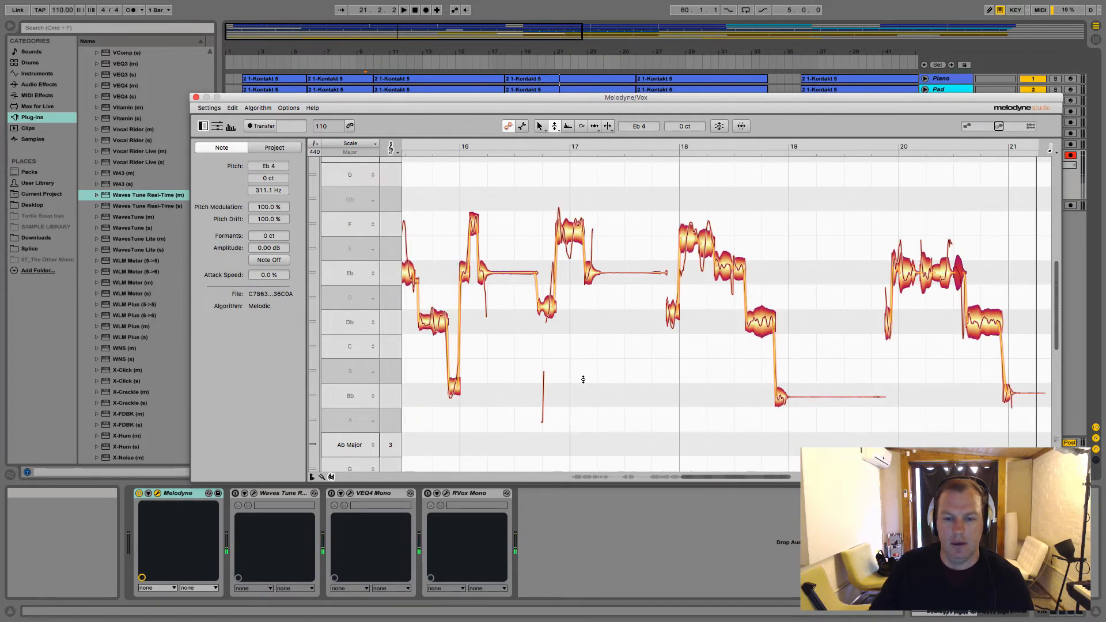
scroll(579, 374, "left", 3)
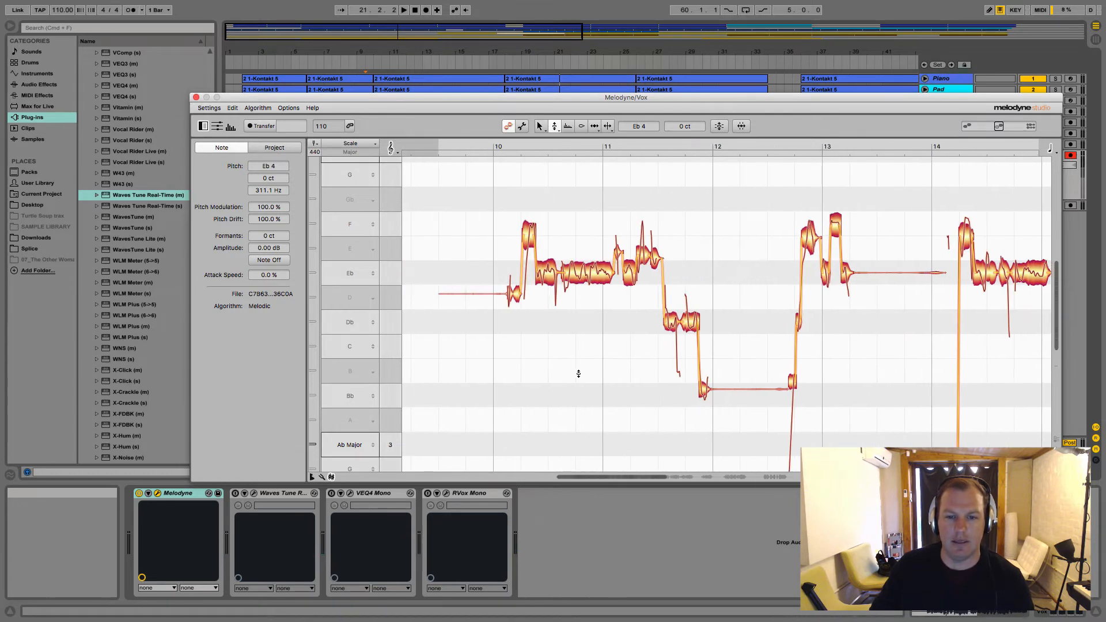
left_click(196, 98)
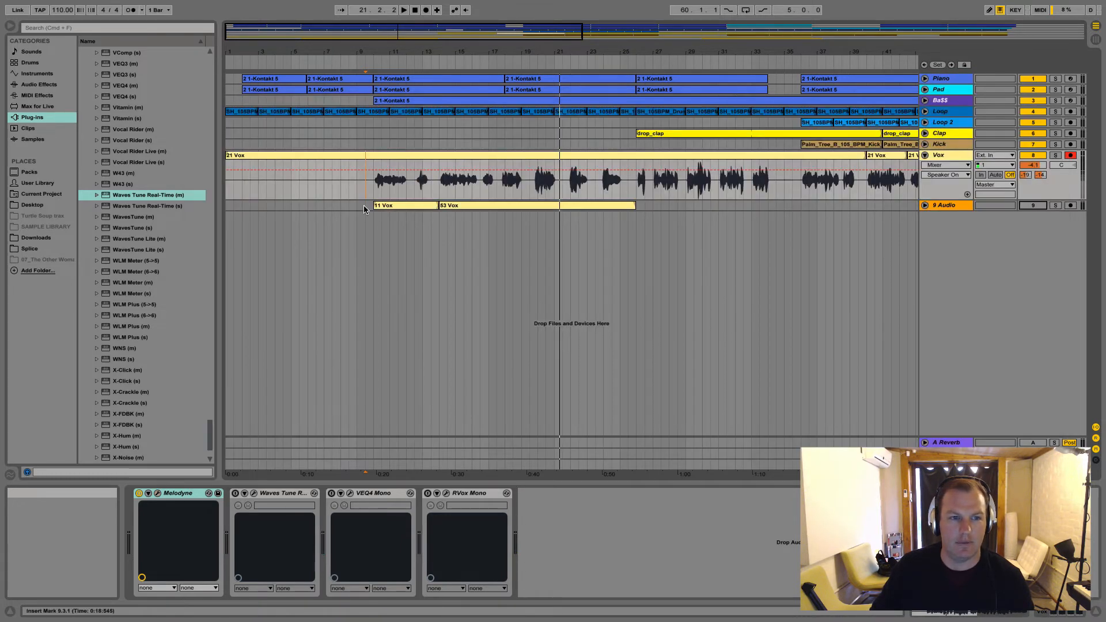
left_click(368, 184)
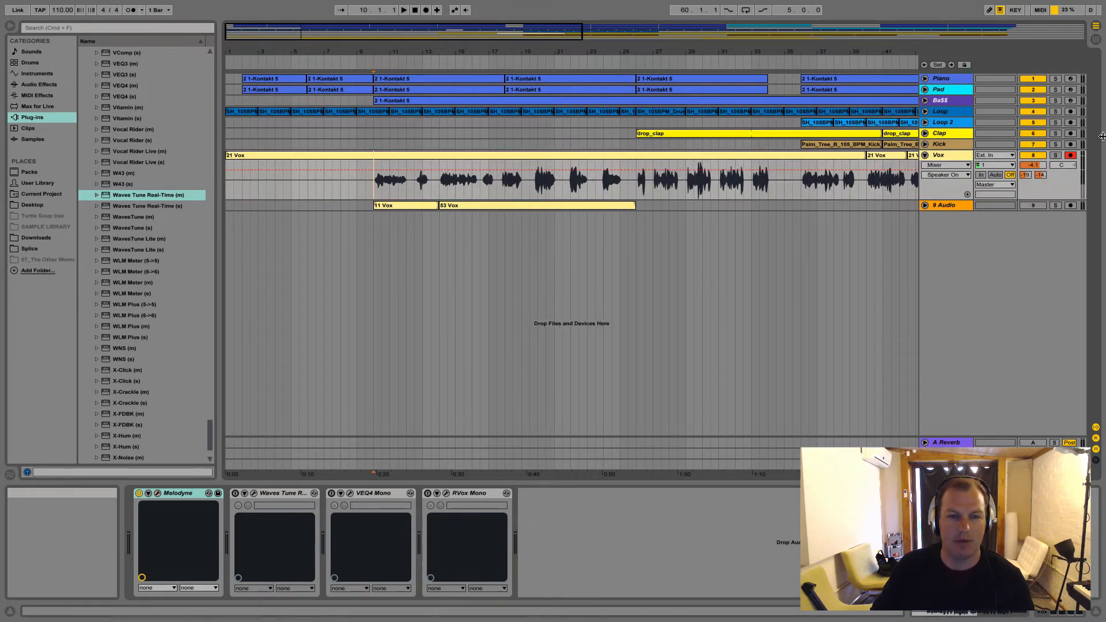
key("space")
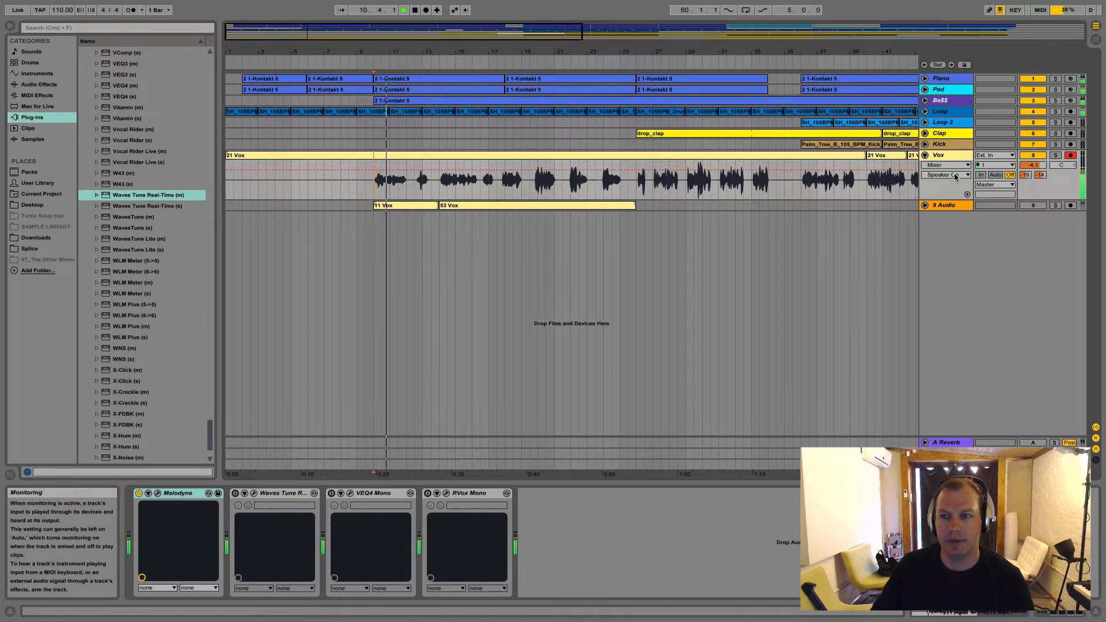
key("space")
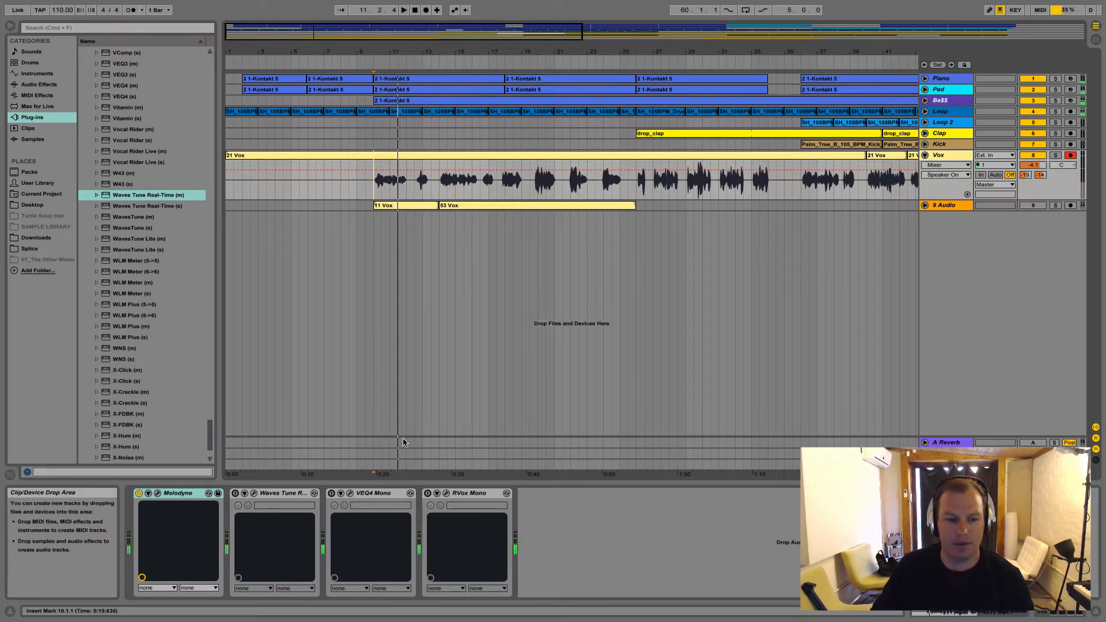
Activate Waves Tune Real-Time and VEQ4 Mono on the Vox track and audition the result from 10.1.1.
left_click(235, 493)
left_click(333, 494)
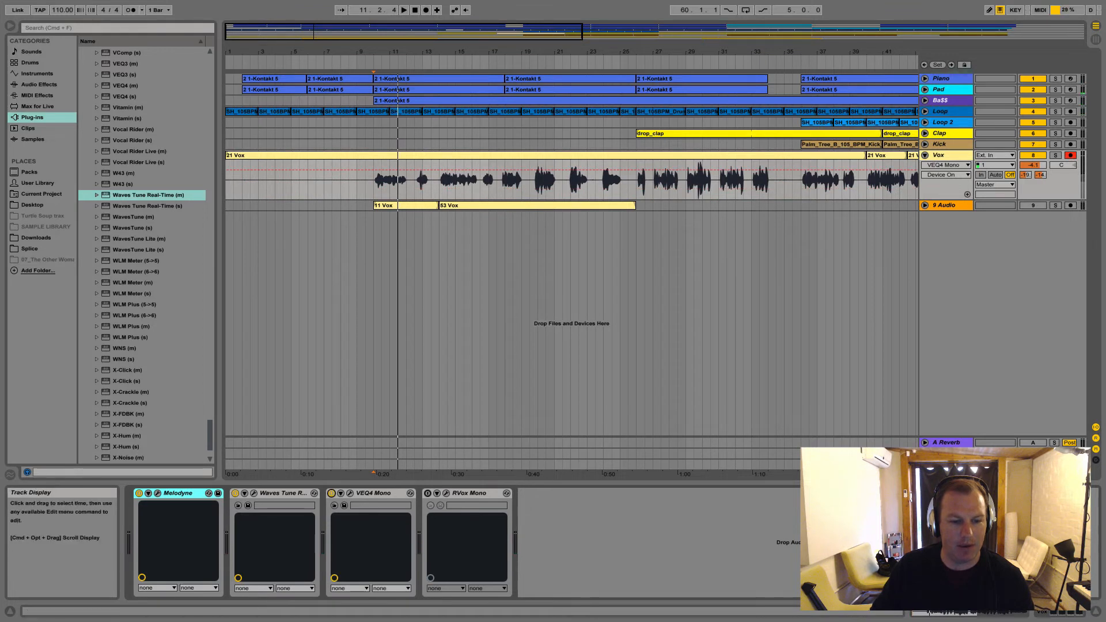
key("space")
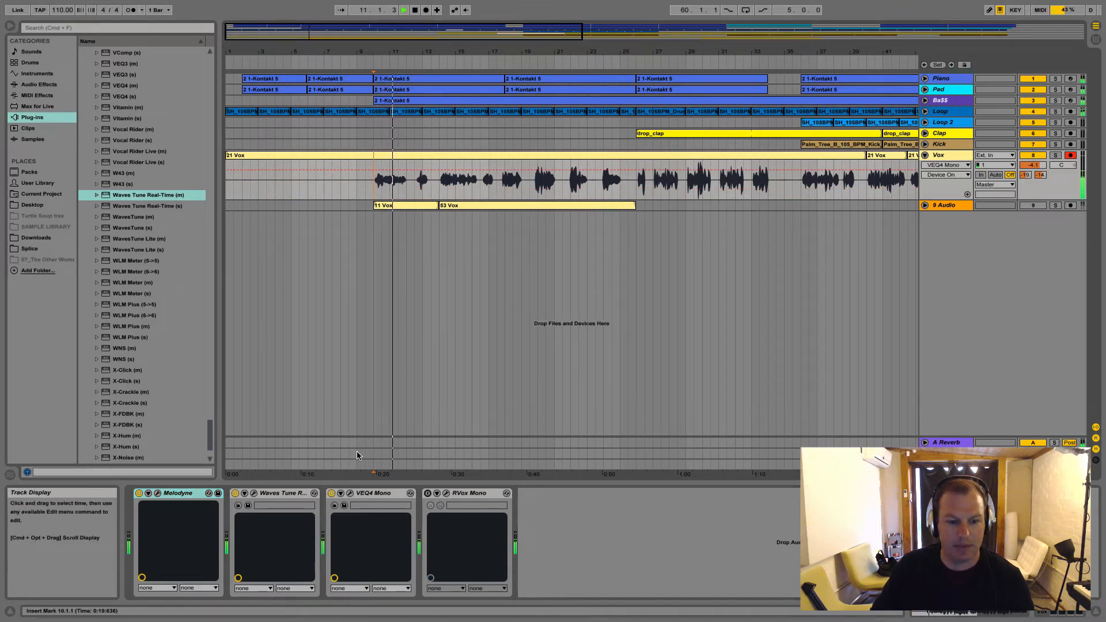
key("space")
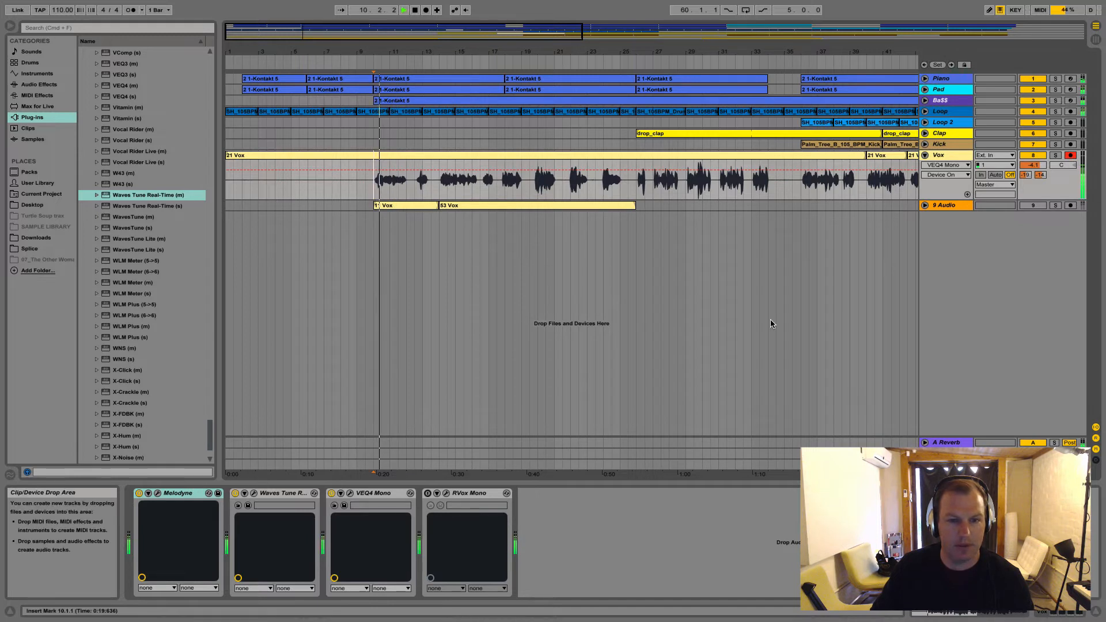
key("space")
Deactivate Waves Tune Real-Time and activate RVox Mono on the Vox track.
left_click(235, 493)
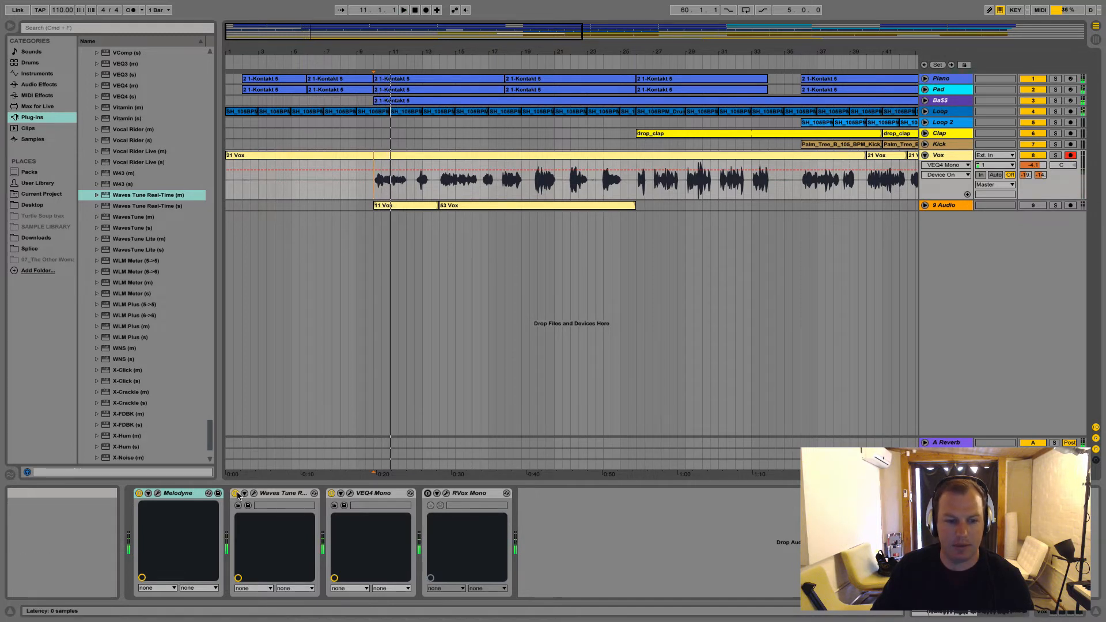
left_click(178, 493)
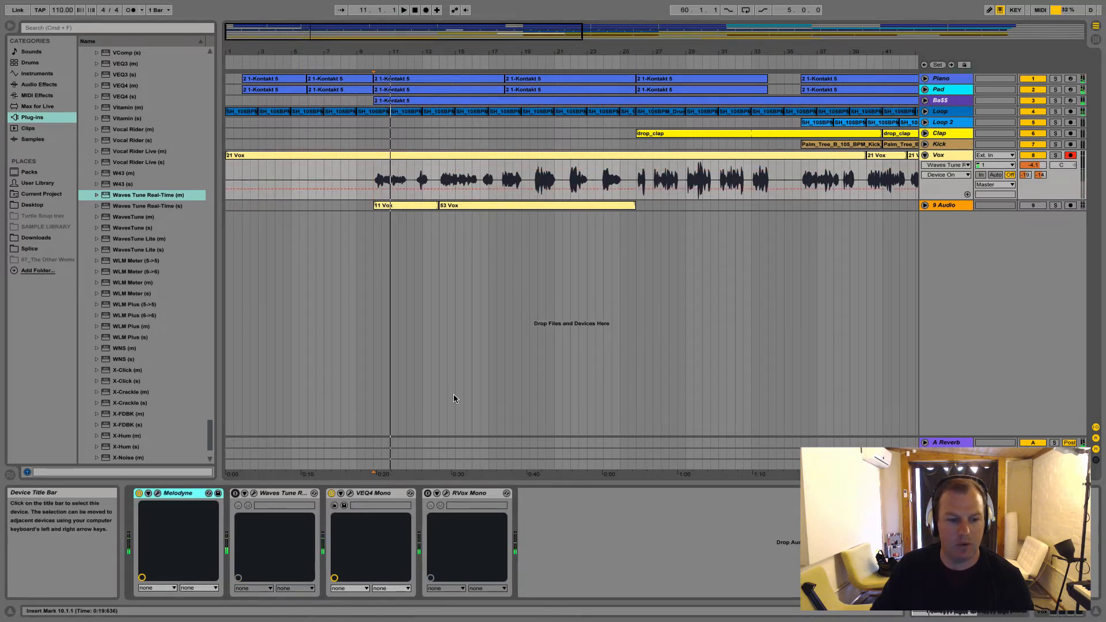
left_click(427, 493)
Play the song from 10.1.1 with the Vox track selected and open the Melodyne editor to follow the corrected notes.
key("space")
left_click(956, 157)
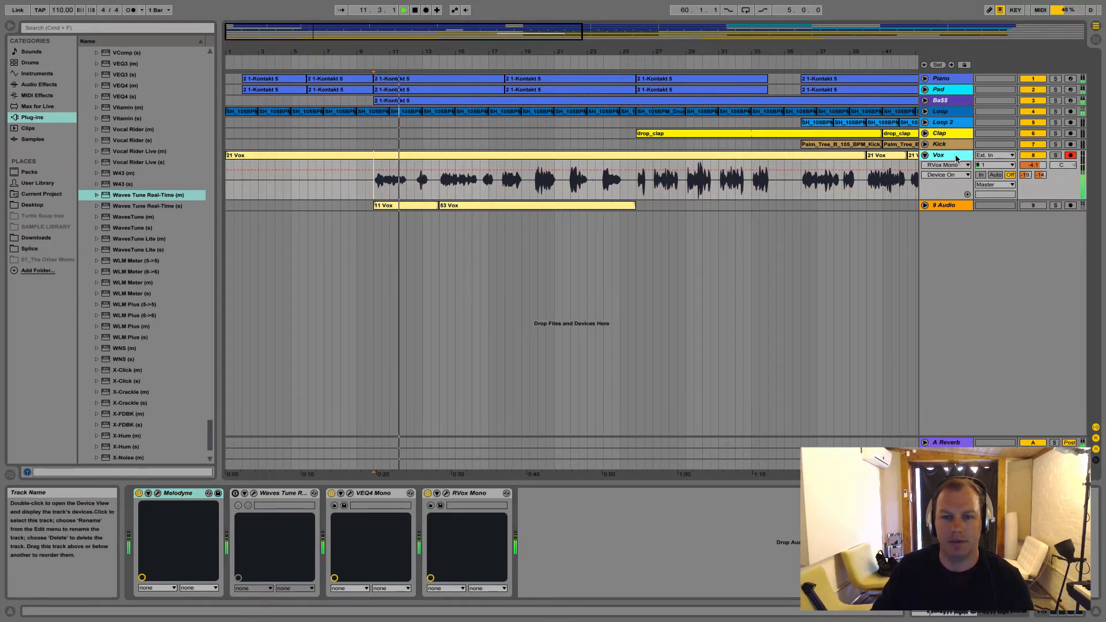
left_click(157, 493)
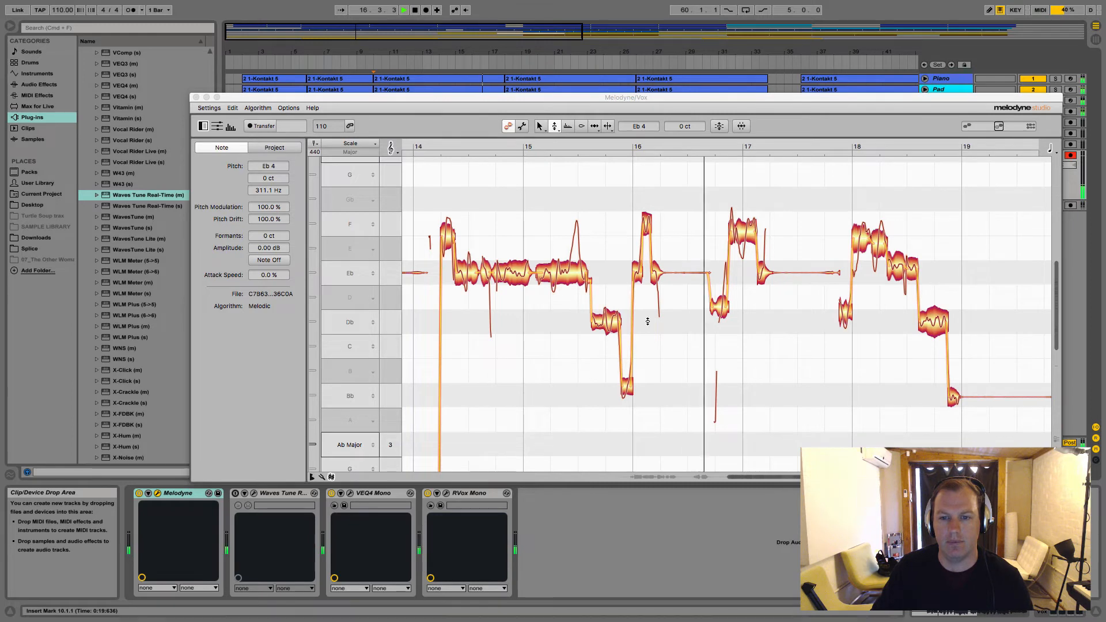
Select all the vocal notes in Melodyne and set their pitch modulation to 22% and pitch drift to -24%.
left_click(197, 98)
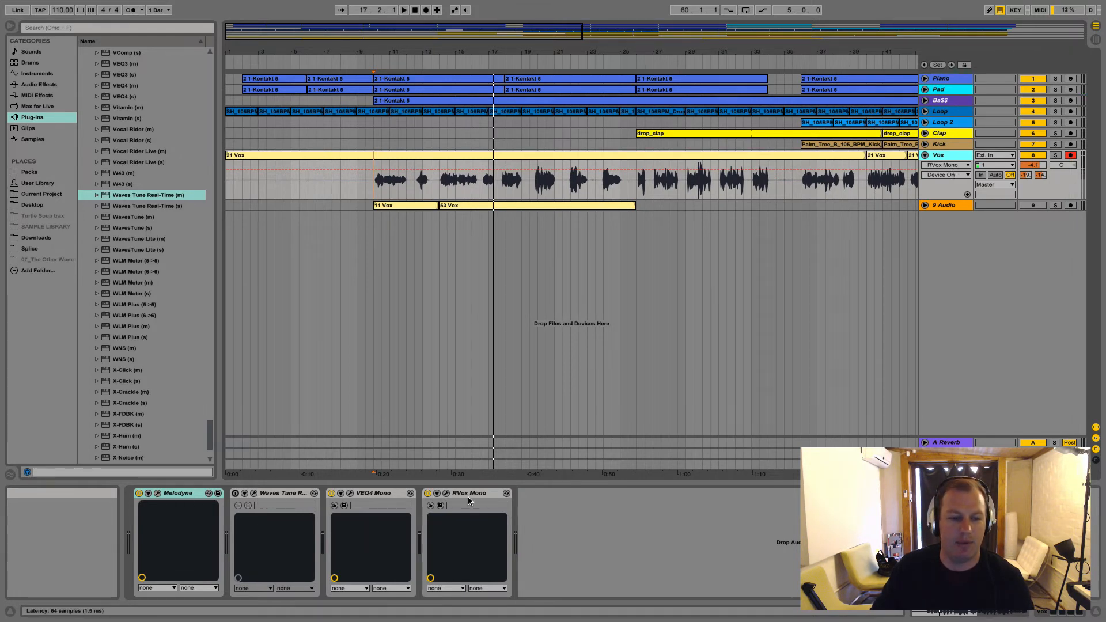
left_click(158, 494)
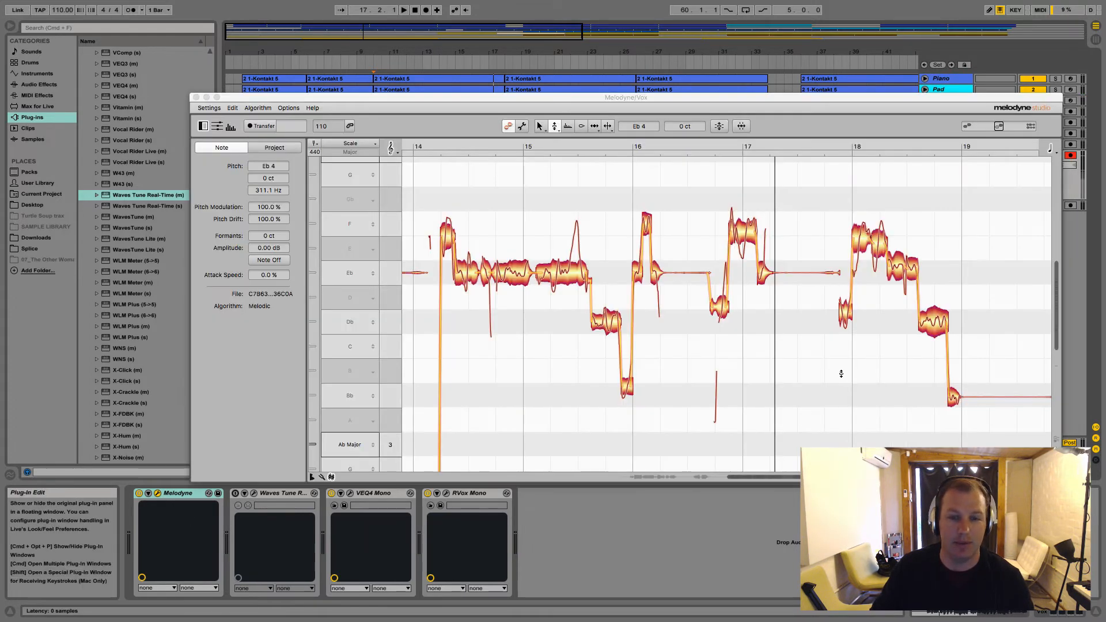
left_click_drag(876, 477, 970, 477)
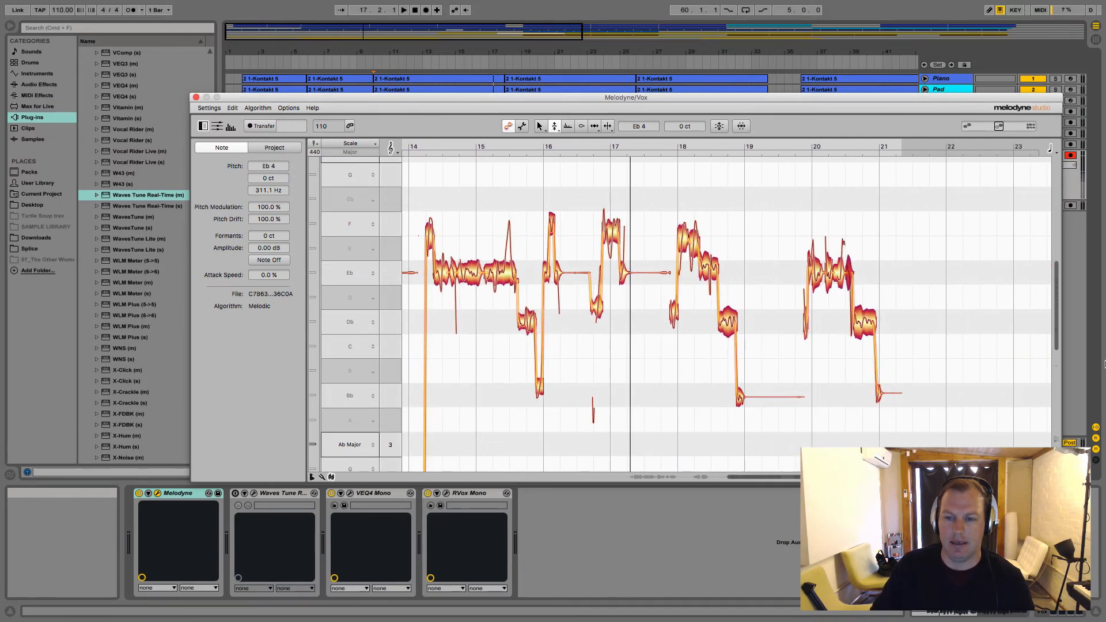
left_click_drag(1057, 348, 1056, 377)
left_click(855, 331)
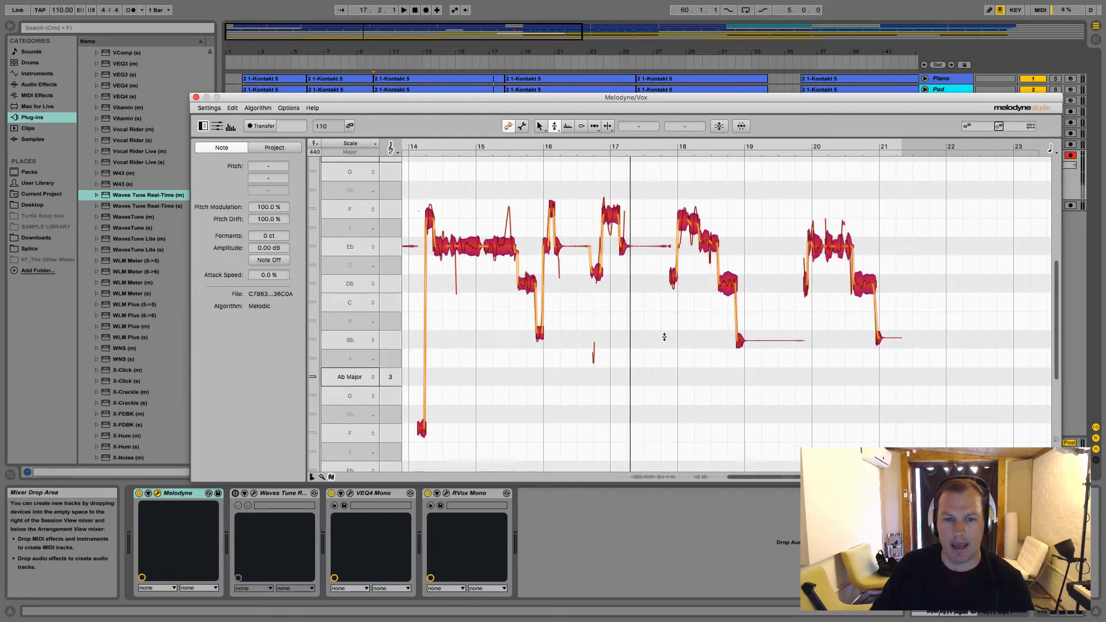
scroll(665, 337, "left", 5)
right_click(590, 185)
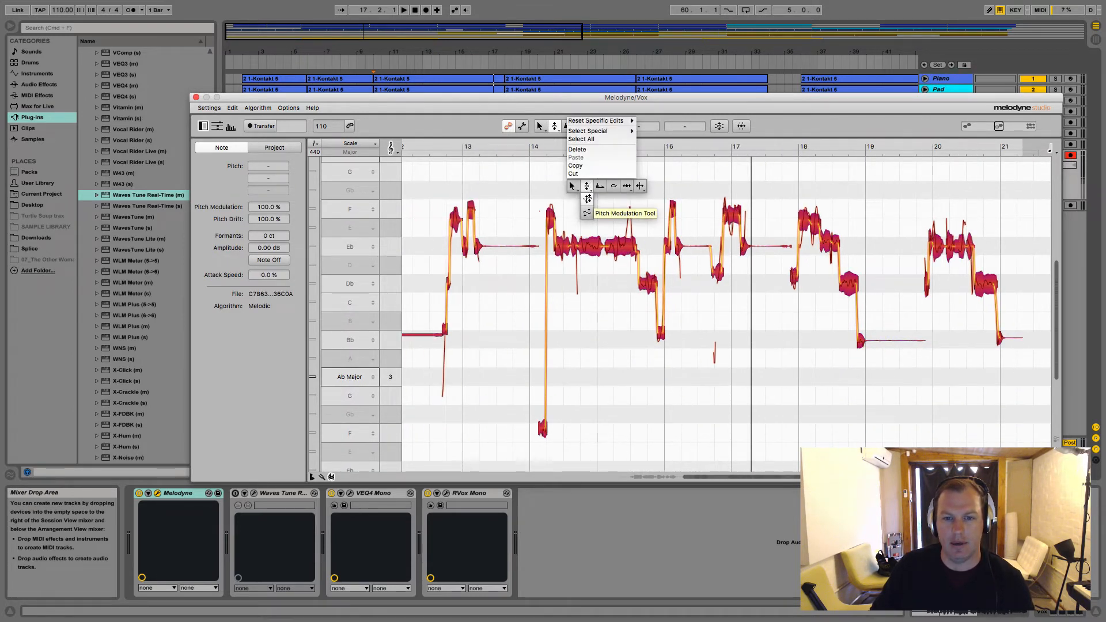
left_click(587, 214)
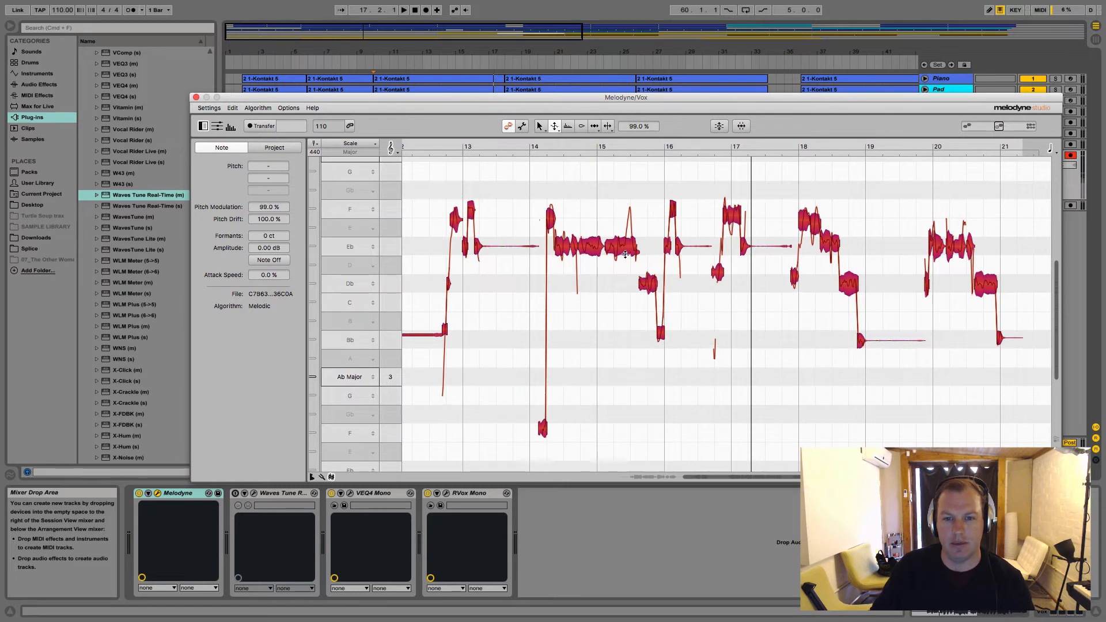
left_click_drag(625, 255, 627, 277)
right_click(623, 285)
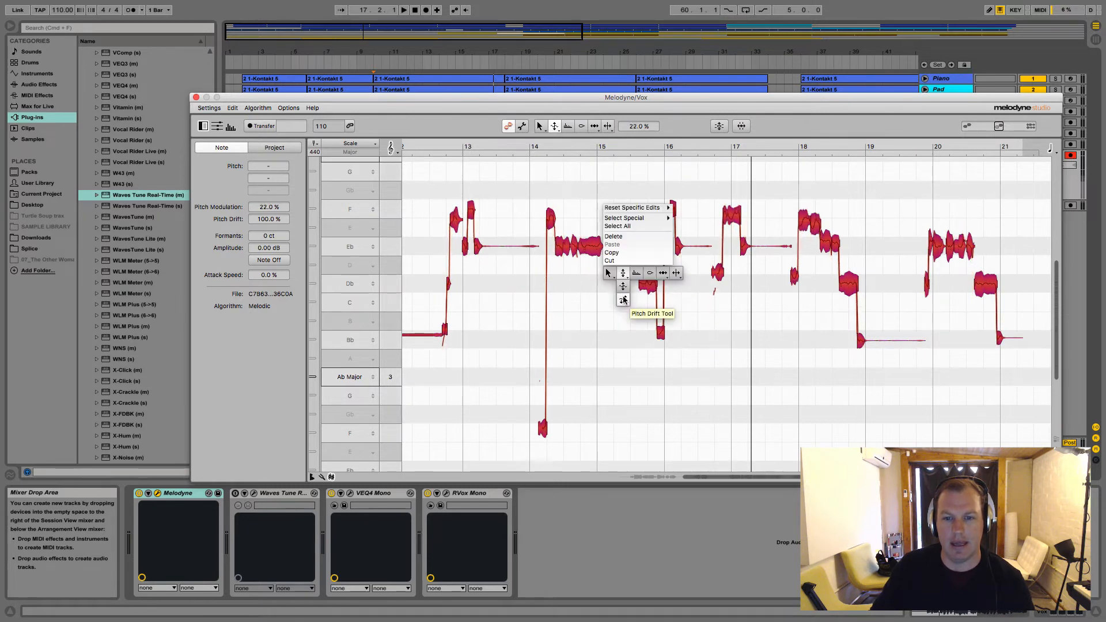
left_click(626, 287)
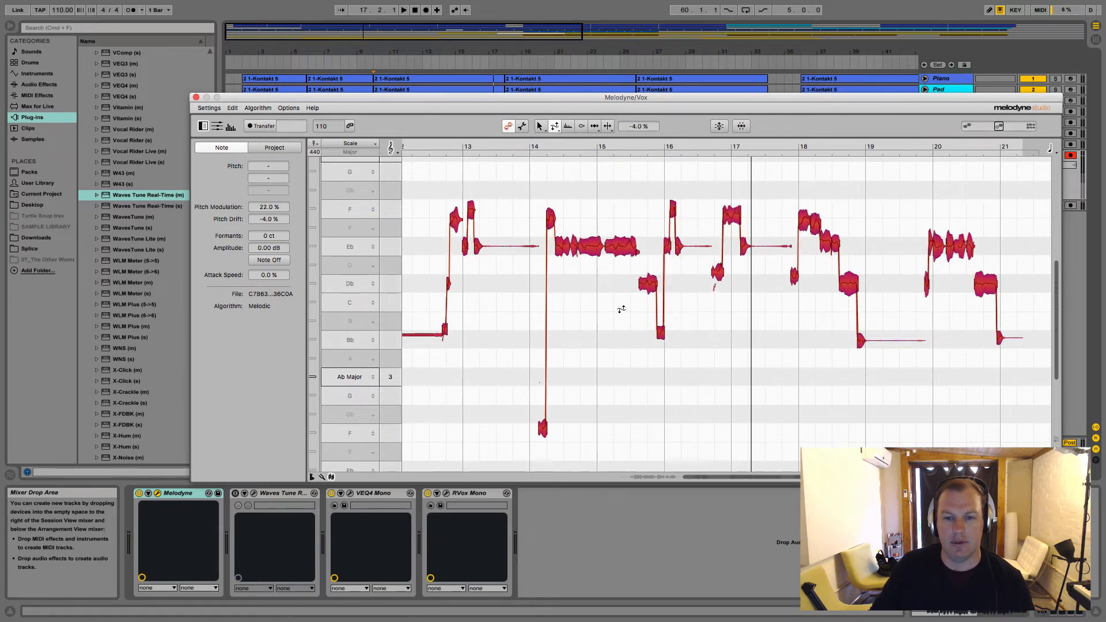
Snap all selected notes to their nearest pitch centres with the Pitch Tool and audition the corrected vocal.
right_click(618, 271)
left_click(626, 263)
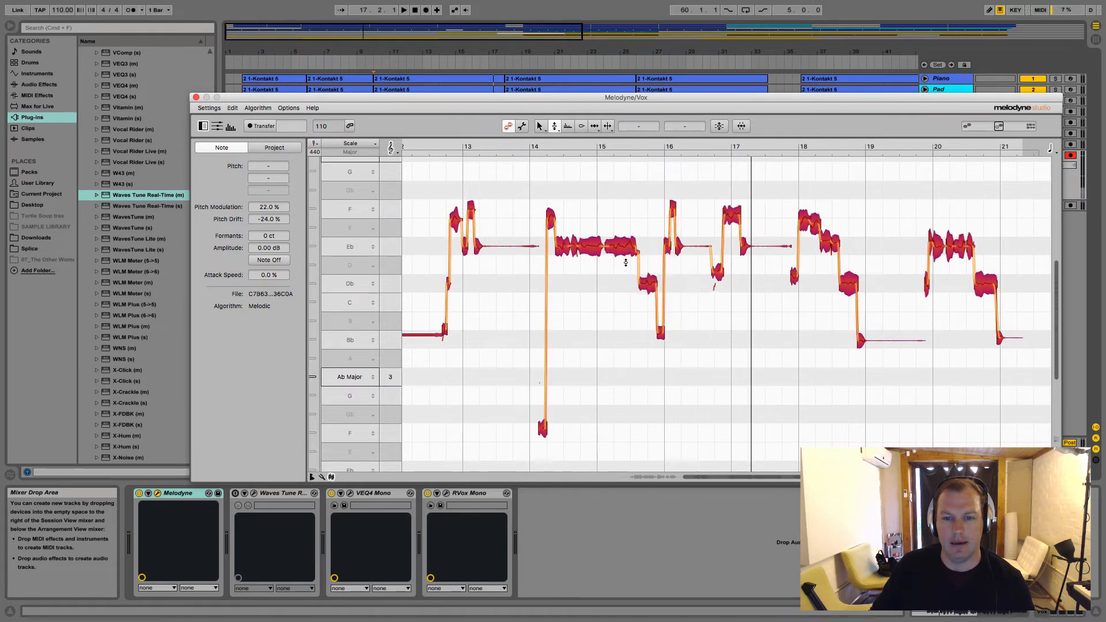
left_click(612, 299)
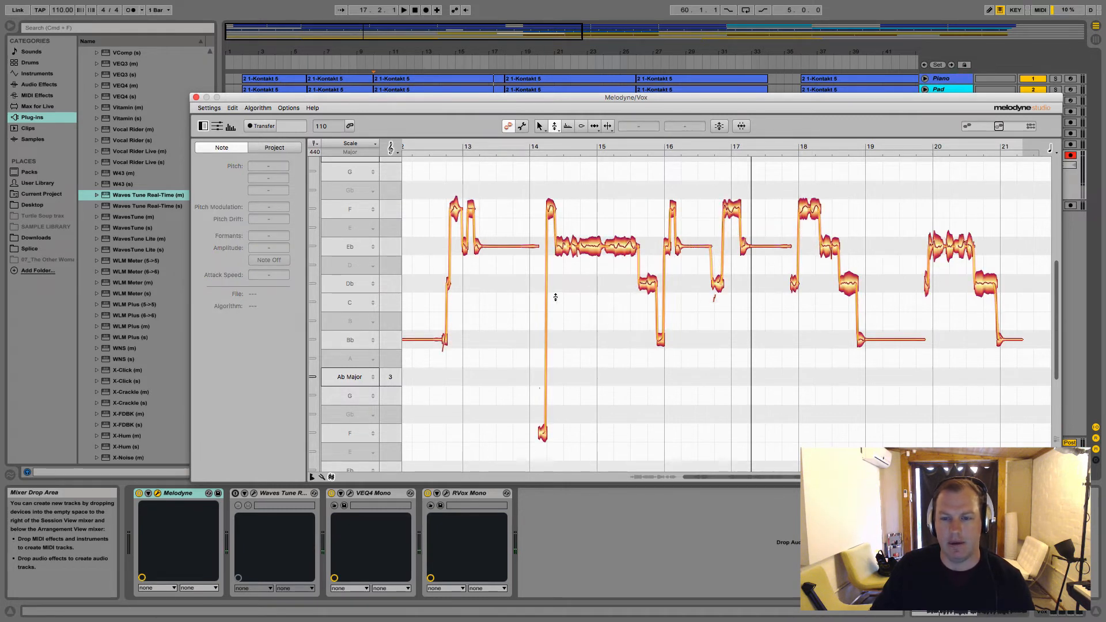
key("space")
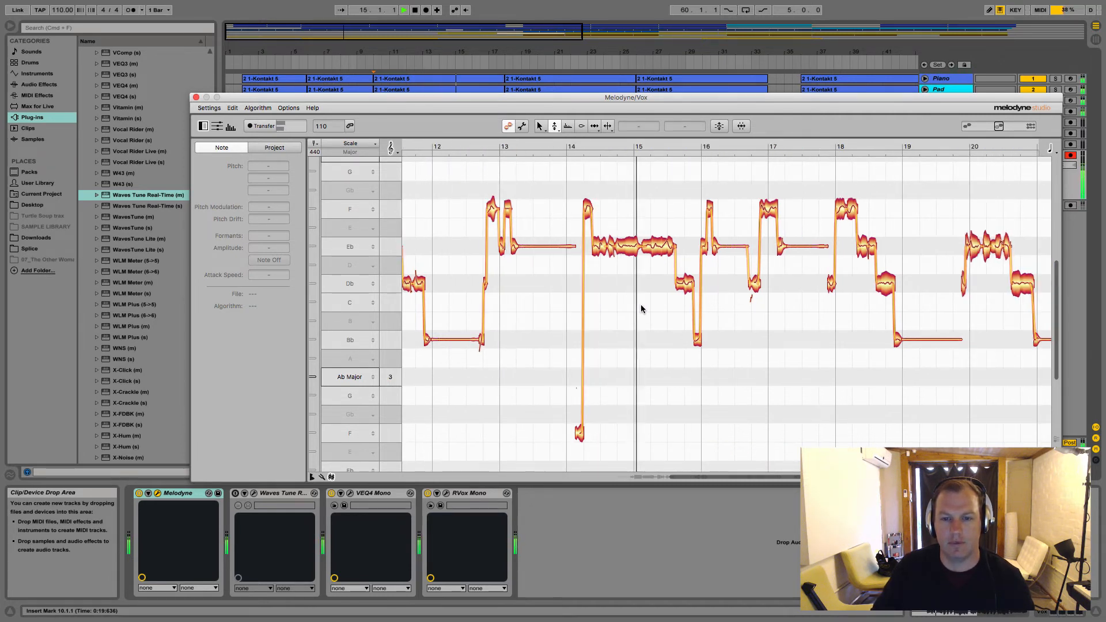
key("space")
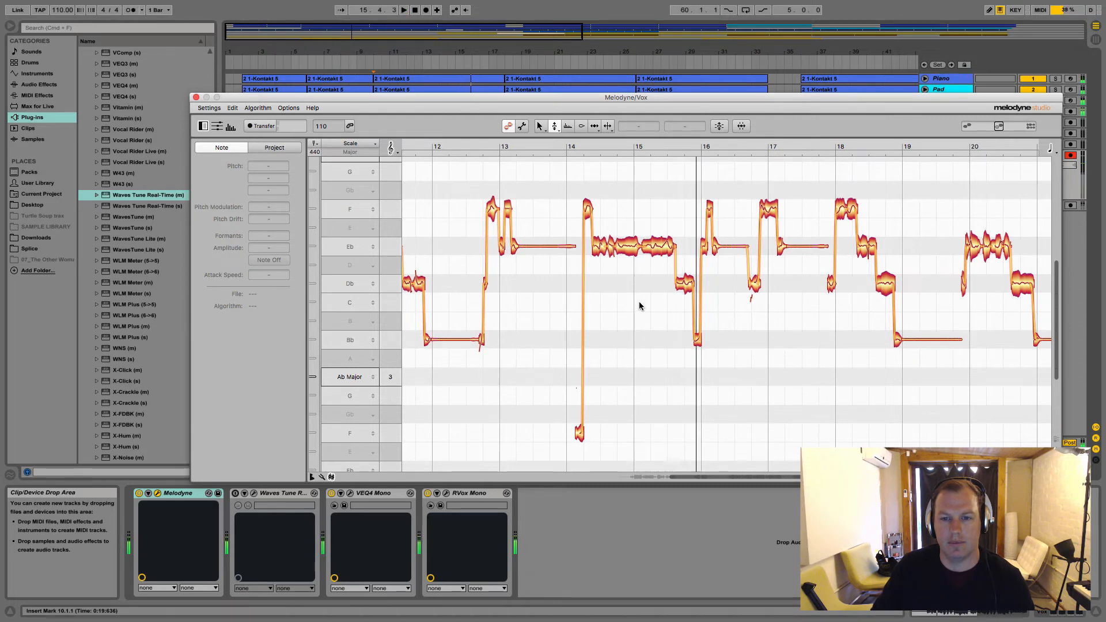
Split the Eb 4 note just after bar 15 into two parts with the Note Separation Tool.
right_click(654, 267)
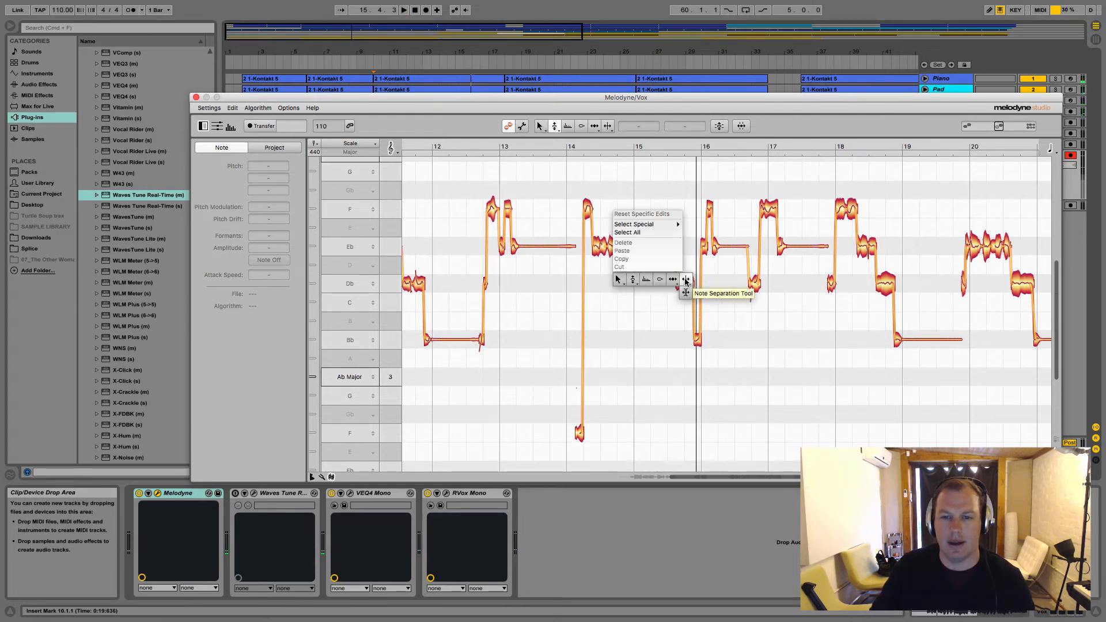
left_click(681, 286)
left_click(661, 246)
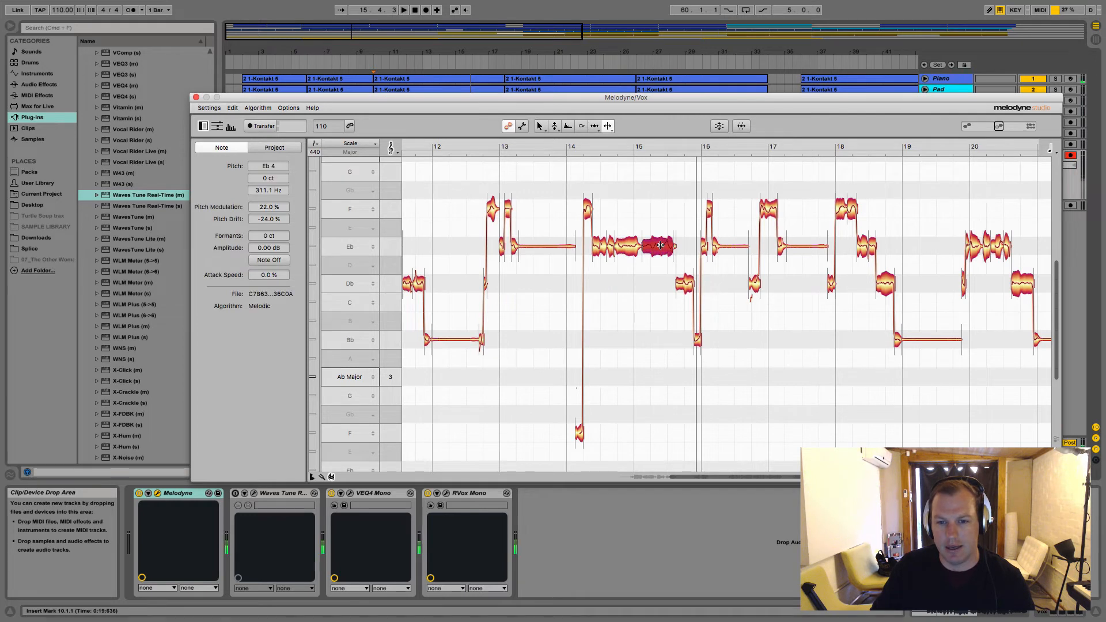
right_click(633, 307)
left_click(597, 306)
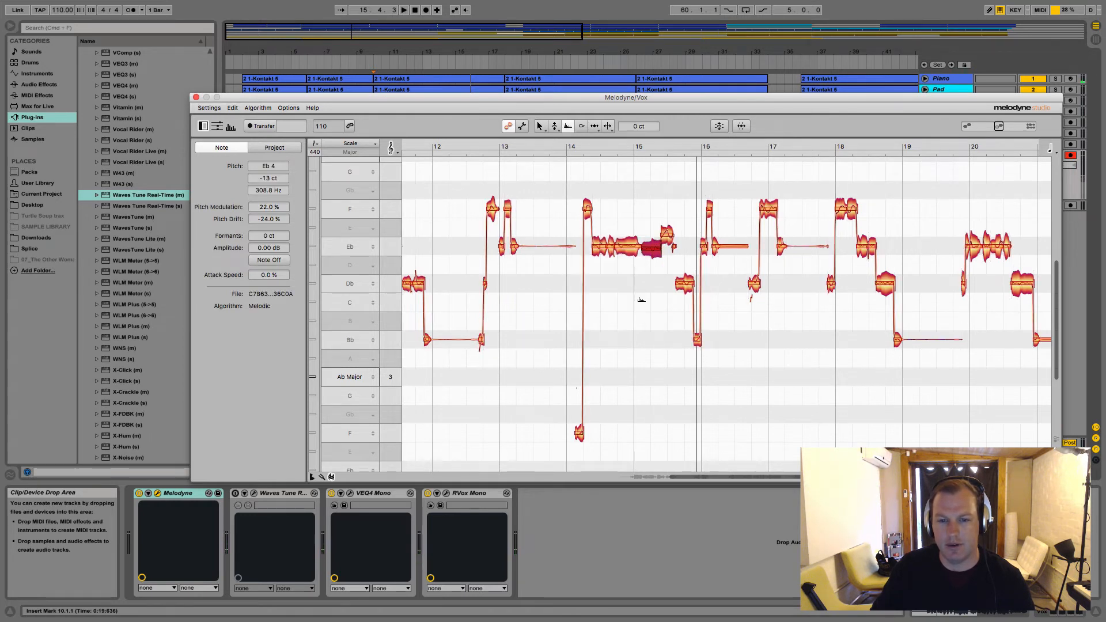
left_click(642, 302)
Raise the second part of the split note after bar 15 to F 4 with the Pitch Tool.
right_click(644, 303)
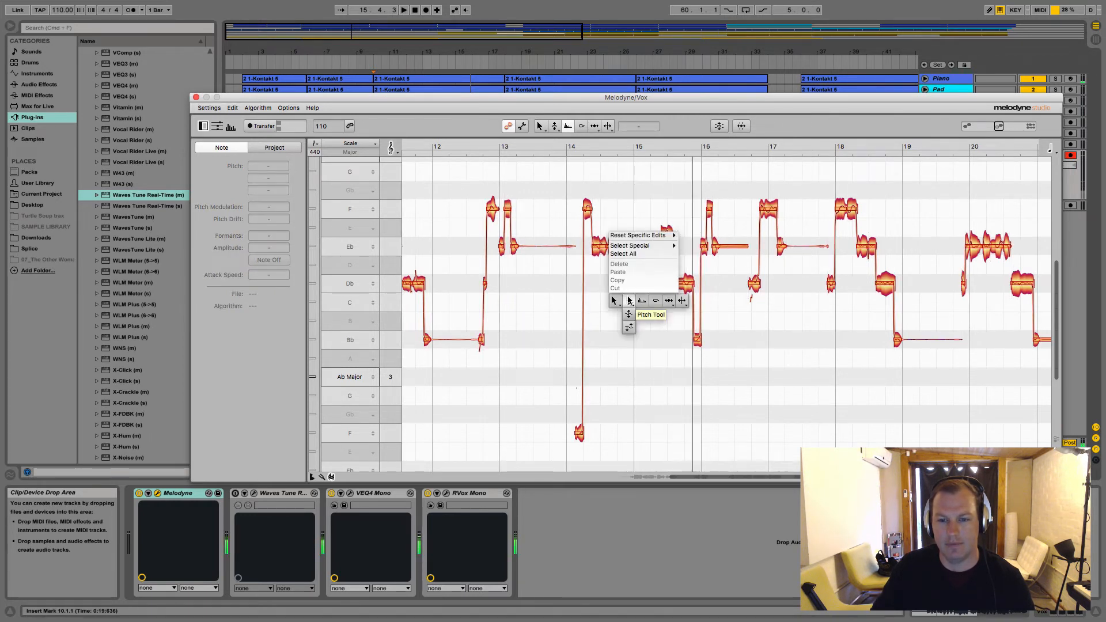
left_click(630, 301)
left_click(668, 236)
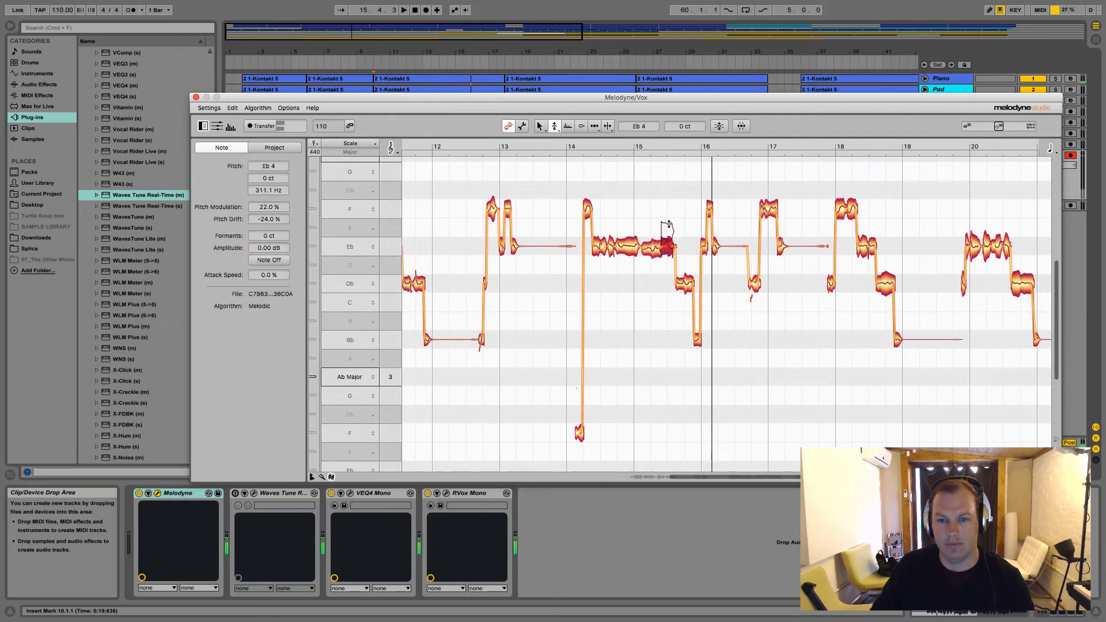
double_click(620, 309)
left_click(668, 215)
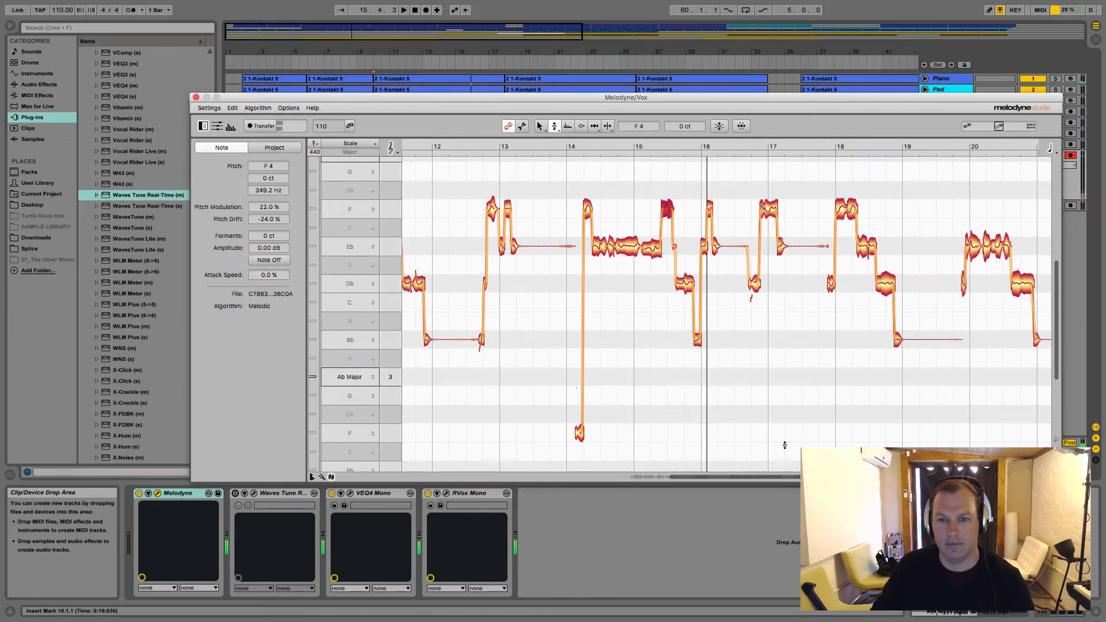
Split the raised F 4 note before bar 16 in two with the Note Separation Tool.
left_click_drag(870, 477, 810, 477)
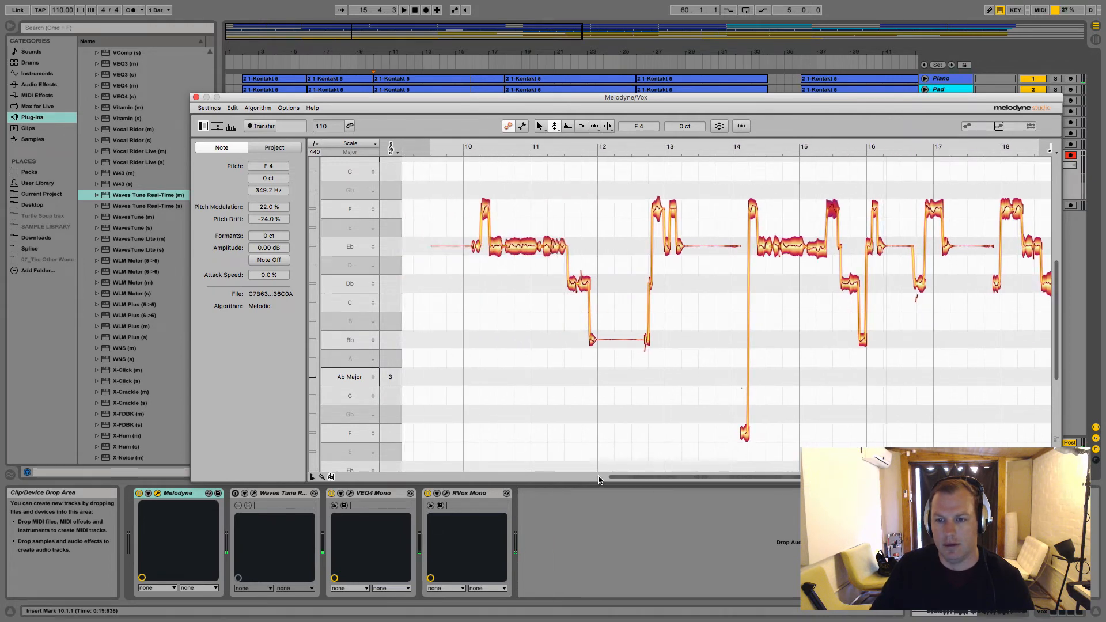
left_click_drag(613, 476, 777, 476)
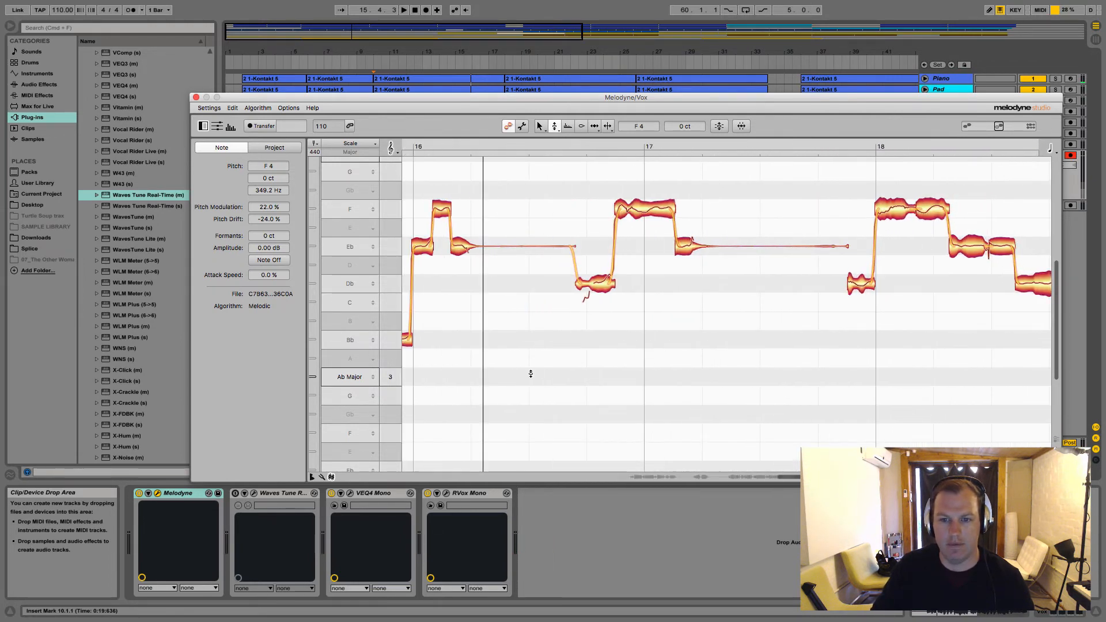
scroll(535, 373, "left", 5)
right_click(481, 321)
left_click(510, 323)
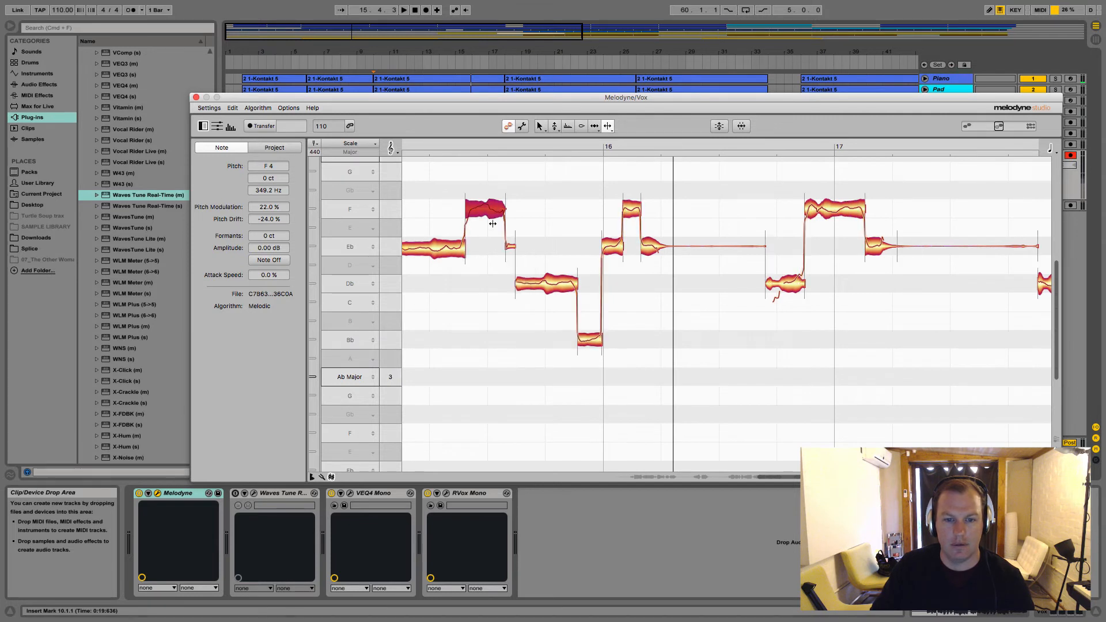
double_click(485, 209)
Lower the second part of the split F 4 note to Eb 4 with the Pitch Tool.
right_click(479, 334)
left_click(425, 334)
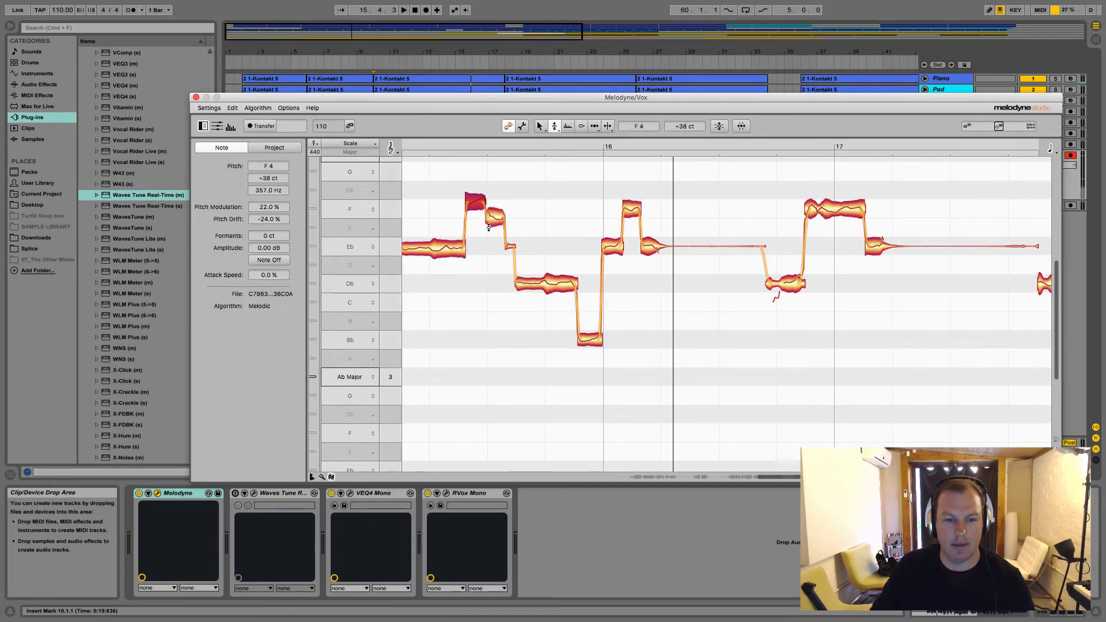
left_click_drag(490, 223, 491, 247)
double_click(413, 312)
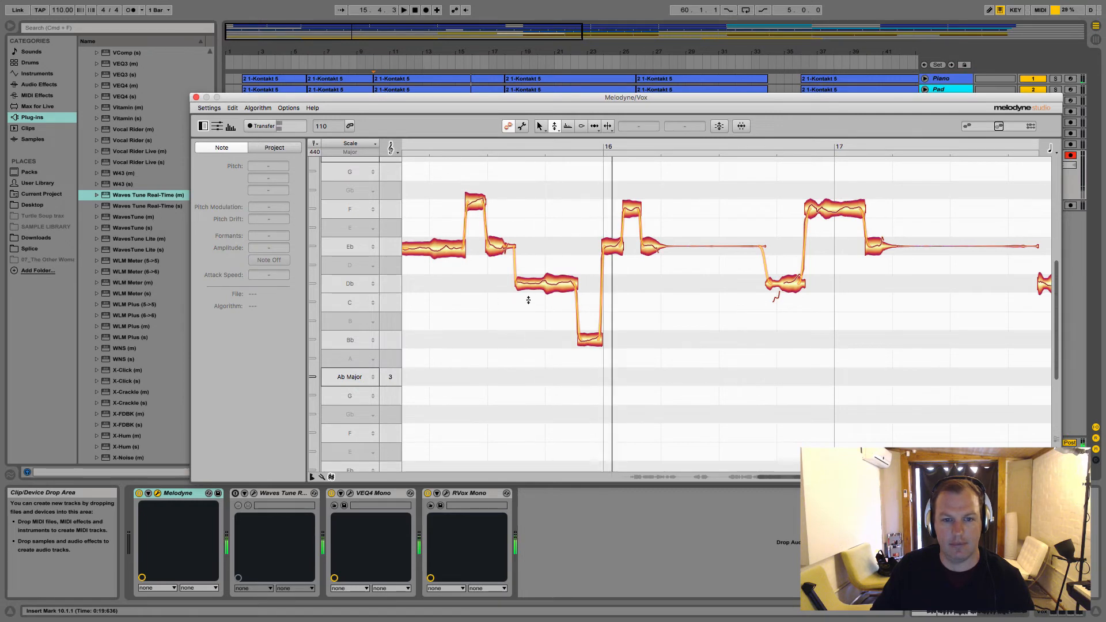
Close the Melodyne window and audition the edited vocal in the arrangement from 9.3.1.
left_click(196, 97)
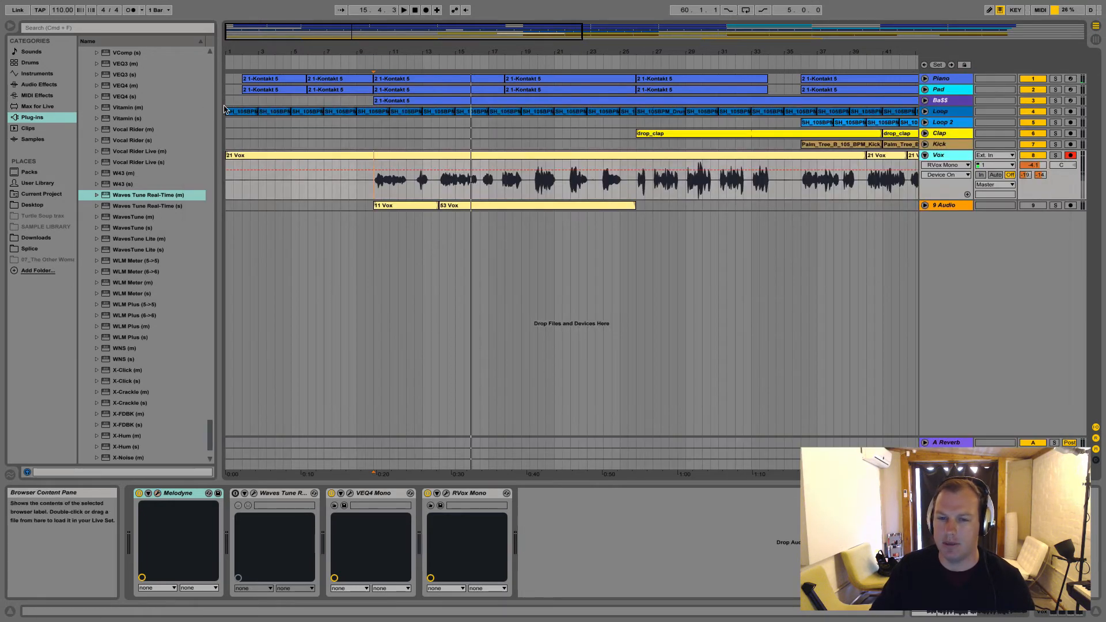
key("space")
left_click(366, 191)
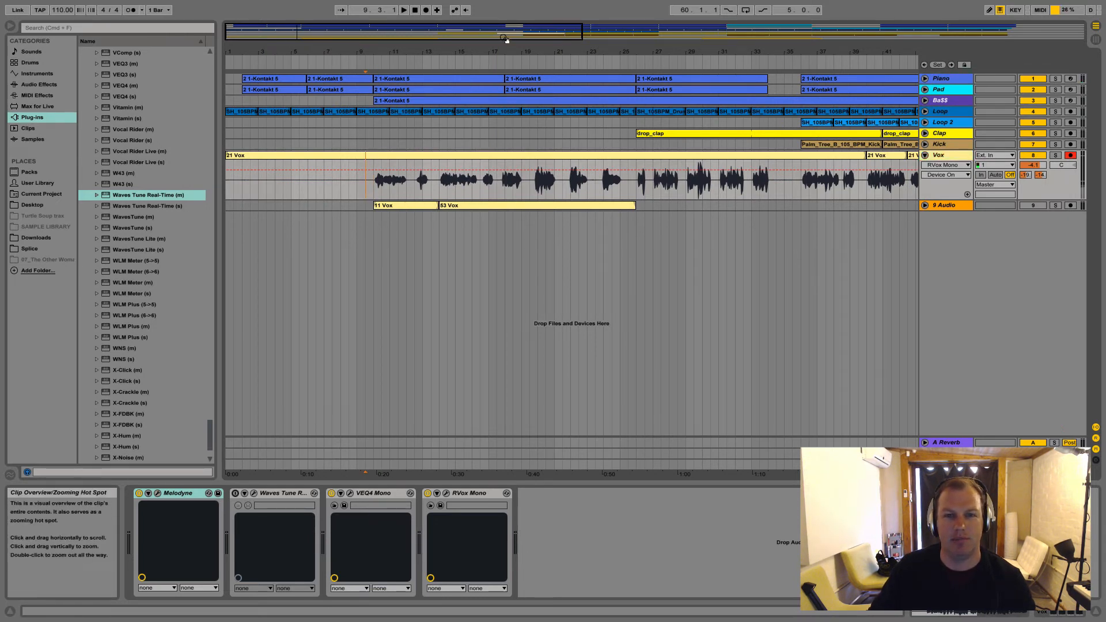
left_click_drag(503, 39, 586, 39)
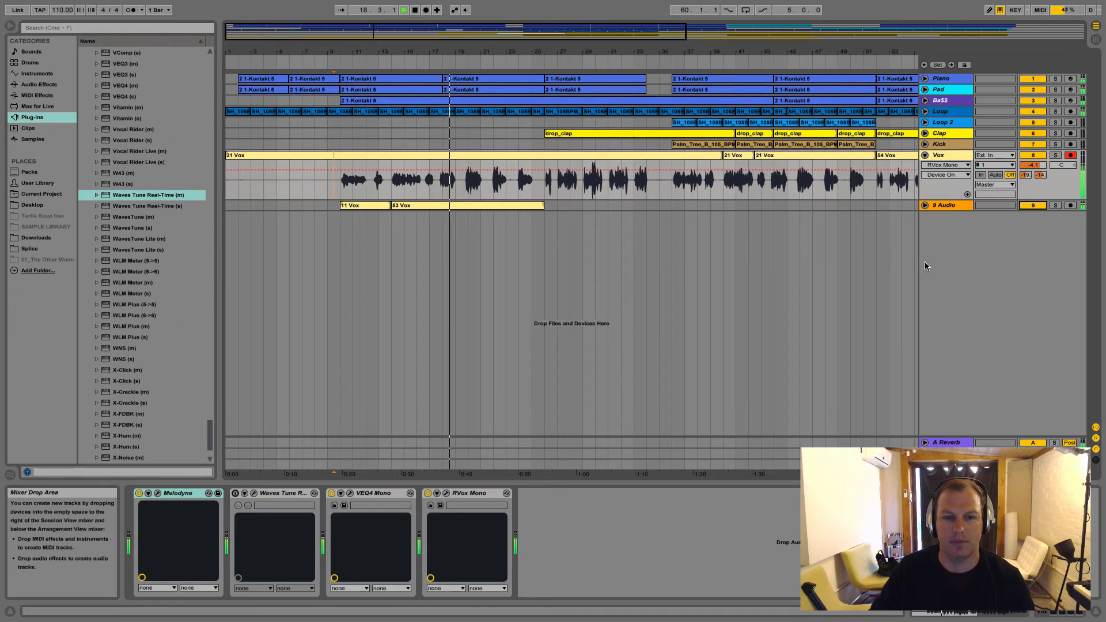
key("space")
Duplicate the Vox track.
left_click(956, 160)
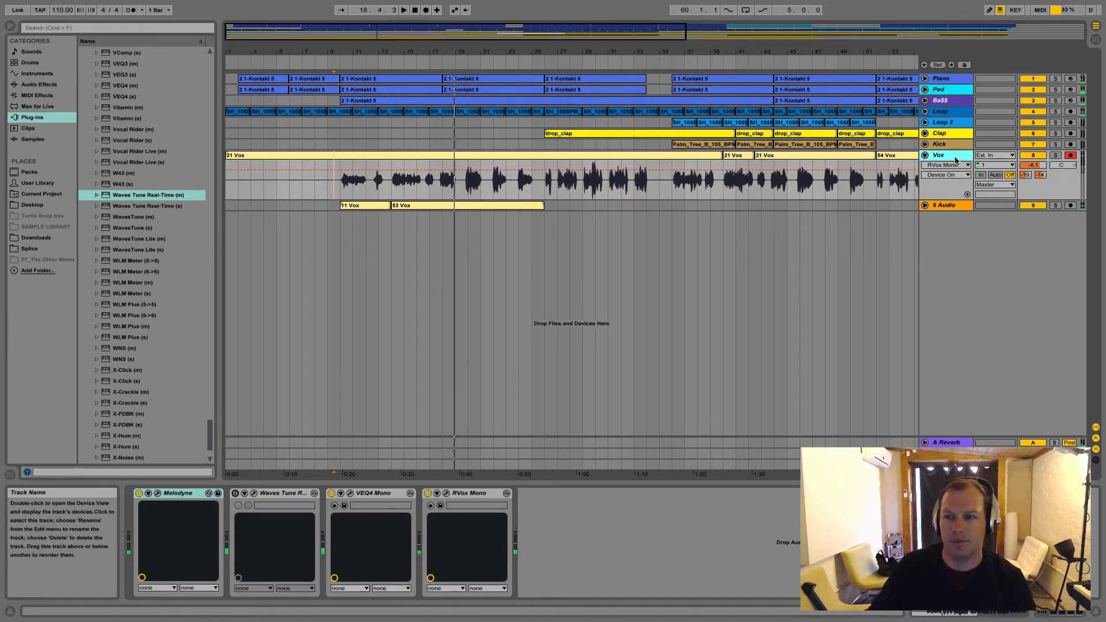
right_click(952, 158)
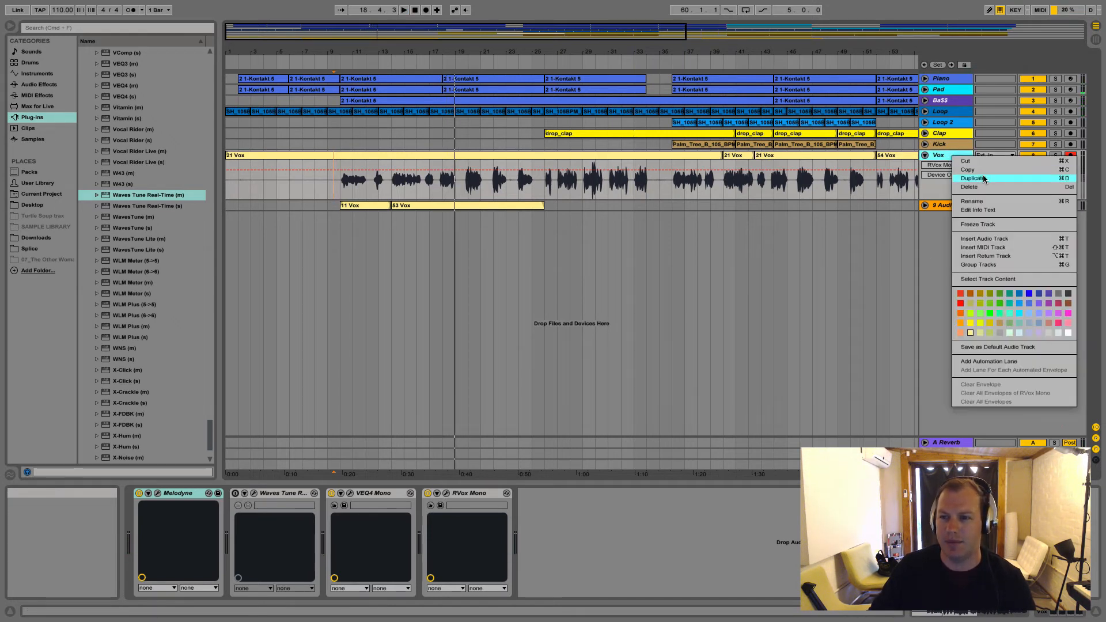
left_click(983, 179)
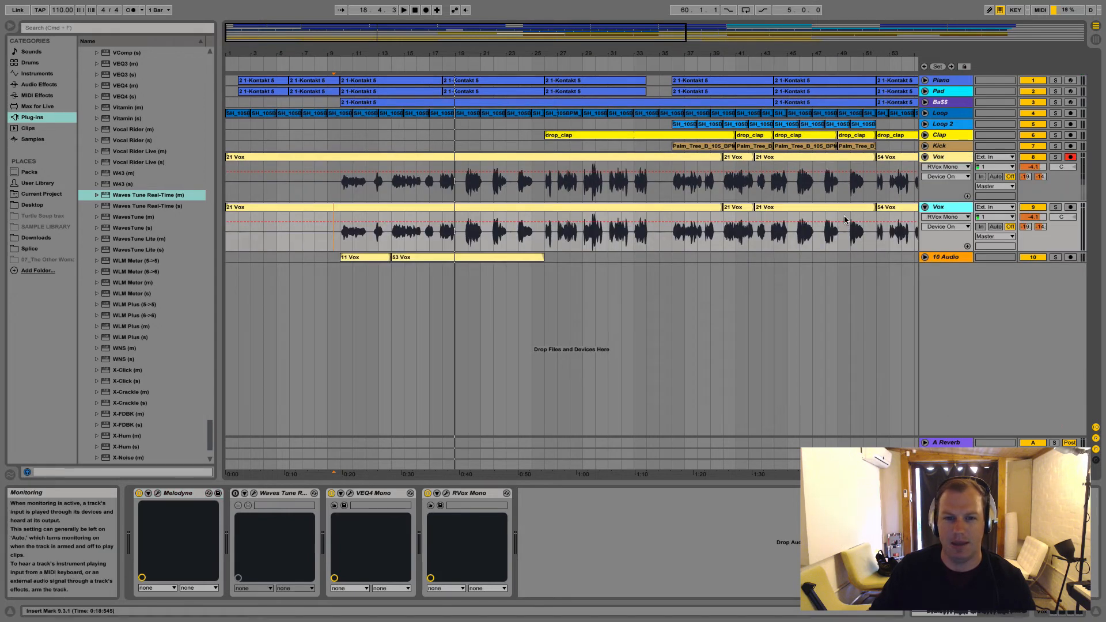
Open Melodyne on the duplicated Vox track and select all notes of the phrase around bar 18.
left_click(440, 241)
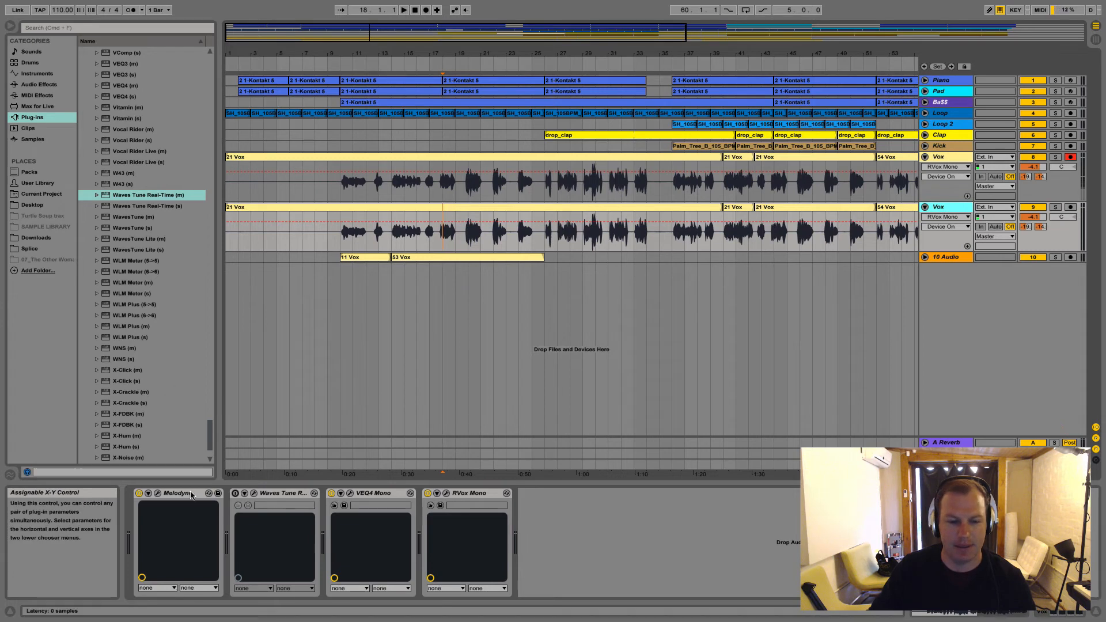
left_click(158, 494)
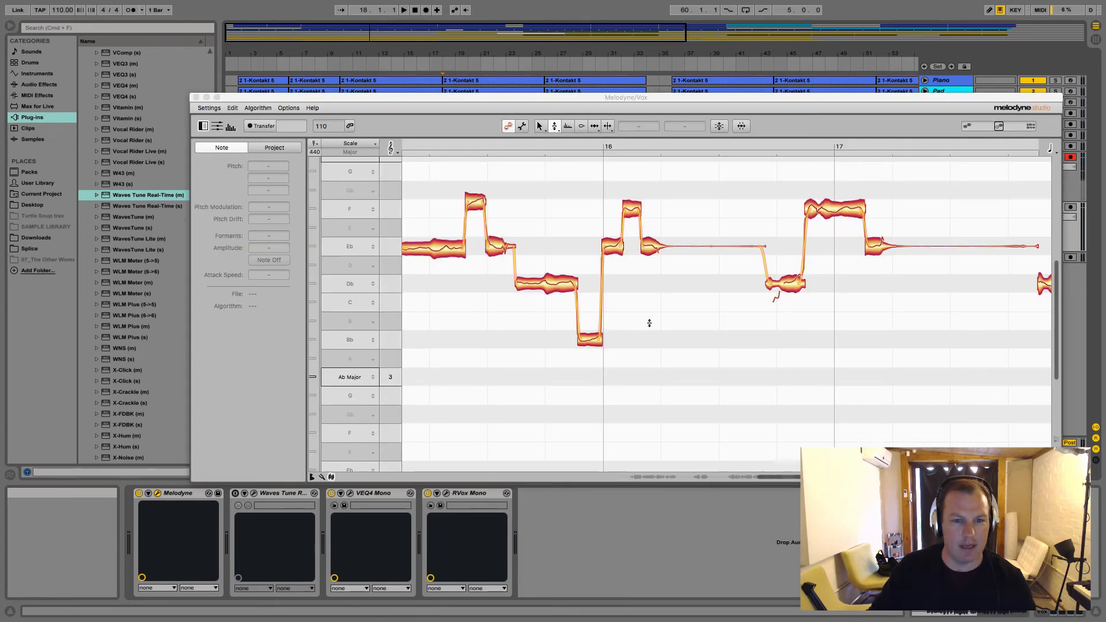
scroll(664, 321, "right", 10)
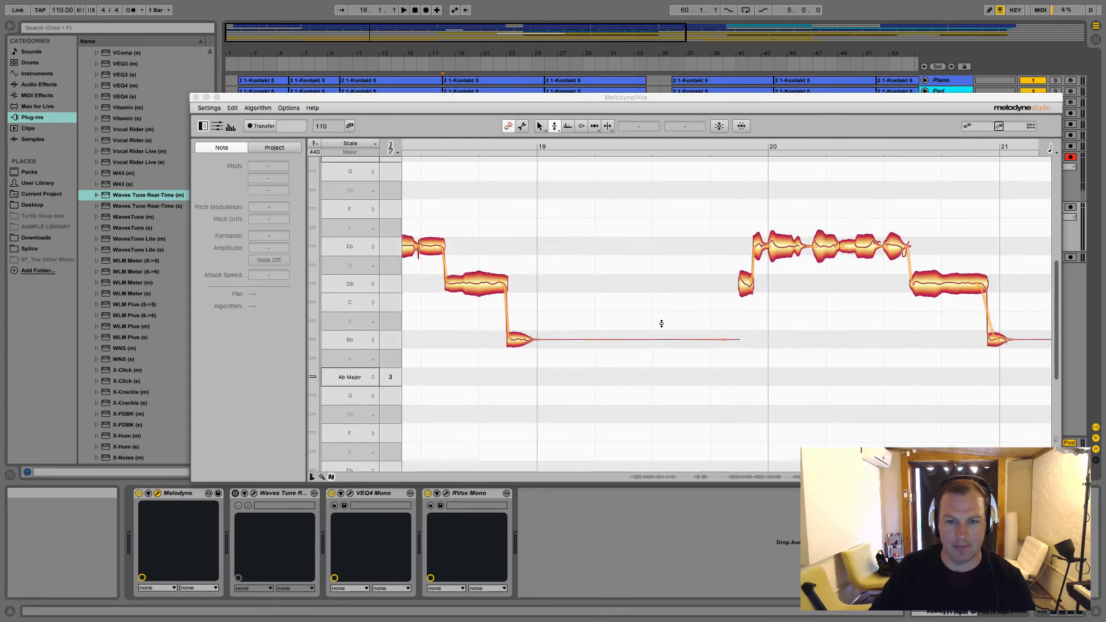
left_click(447, 309)
scroll(521, 312, "left", 10)
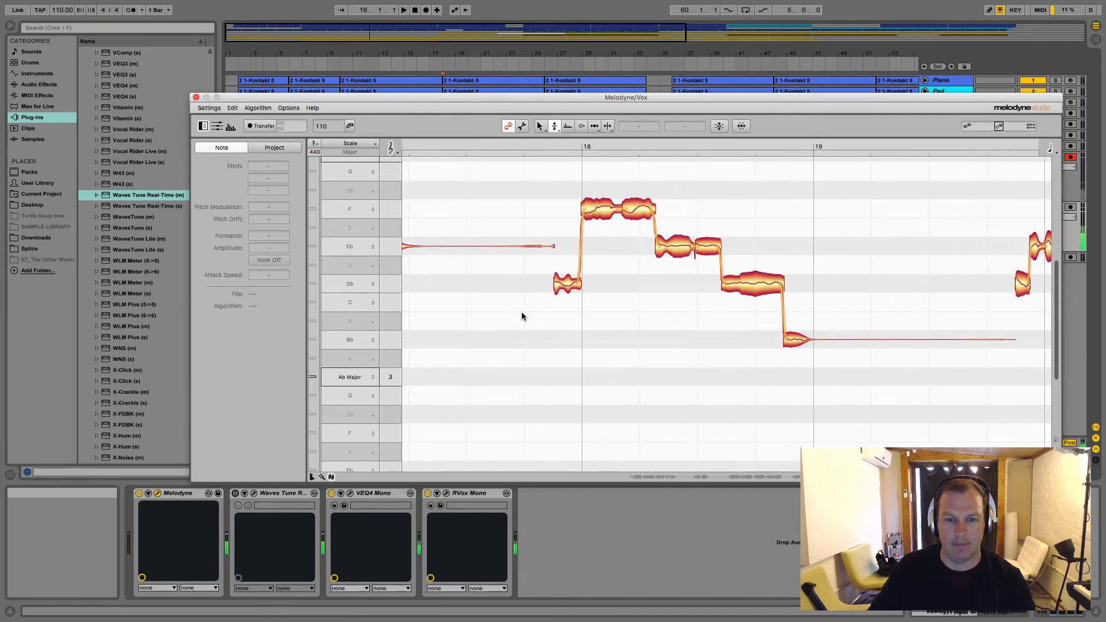
double_click(538, 314)
left_click_drag(799, 383, 497, 158)
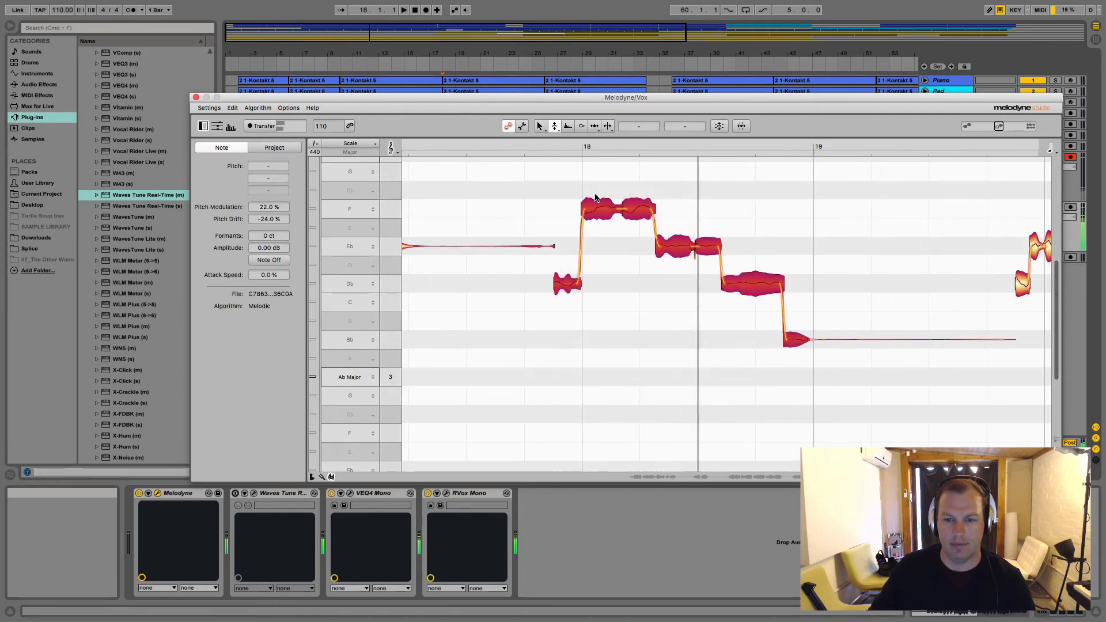
Raise the selected phrase so its highest note sits on Ab 4, and audition the harmony.
scroll(617, 314, "up", 5)
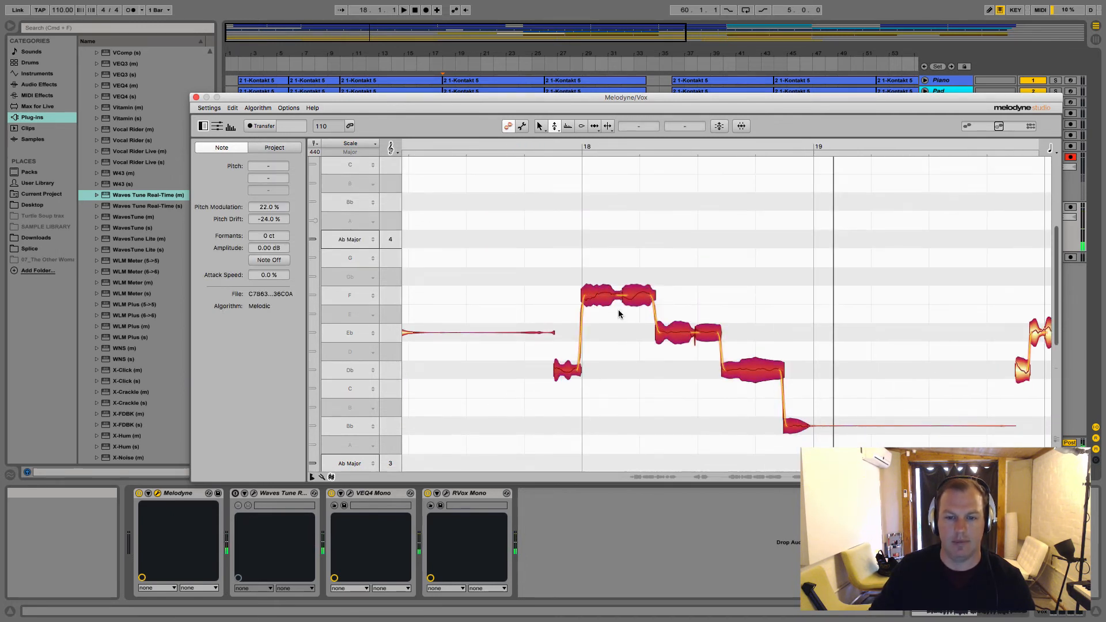
right_click(635, 203)
left_click(636, 202)
left_click_drag(603, 292, 604, 208)
left_click(528, 244)
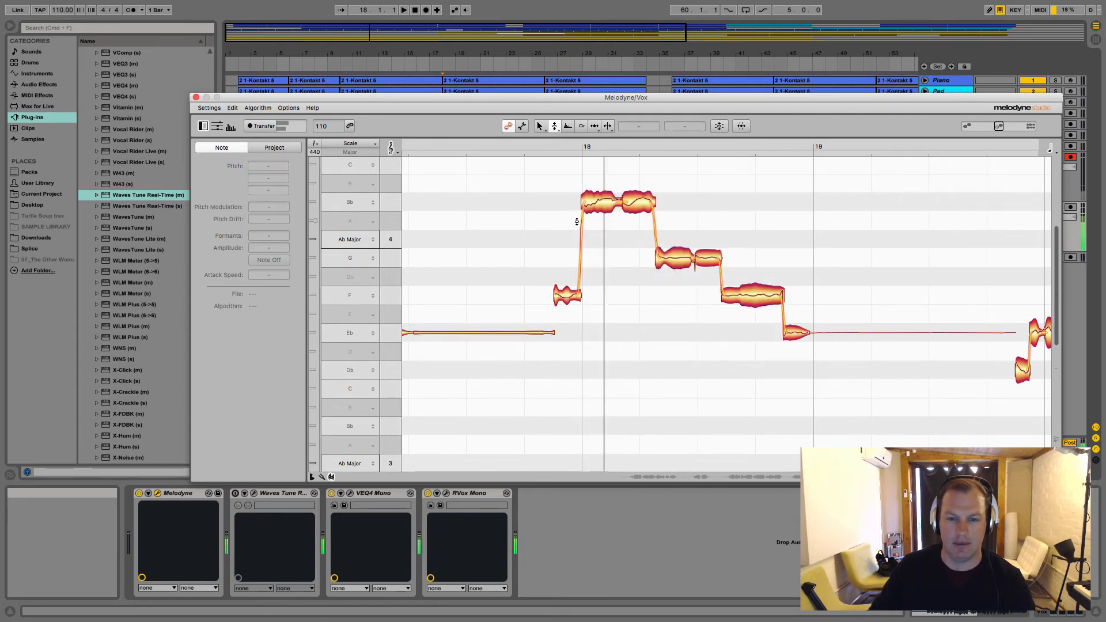
left_click_drag(558, 193, 531, 167)
left_click_drag(602, 193, 601, 230)
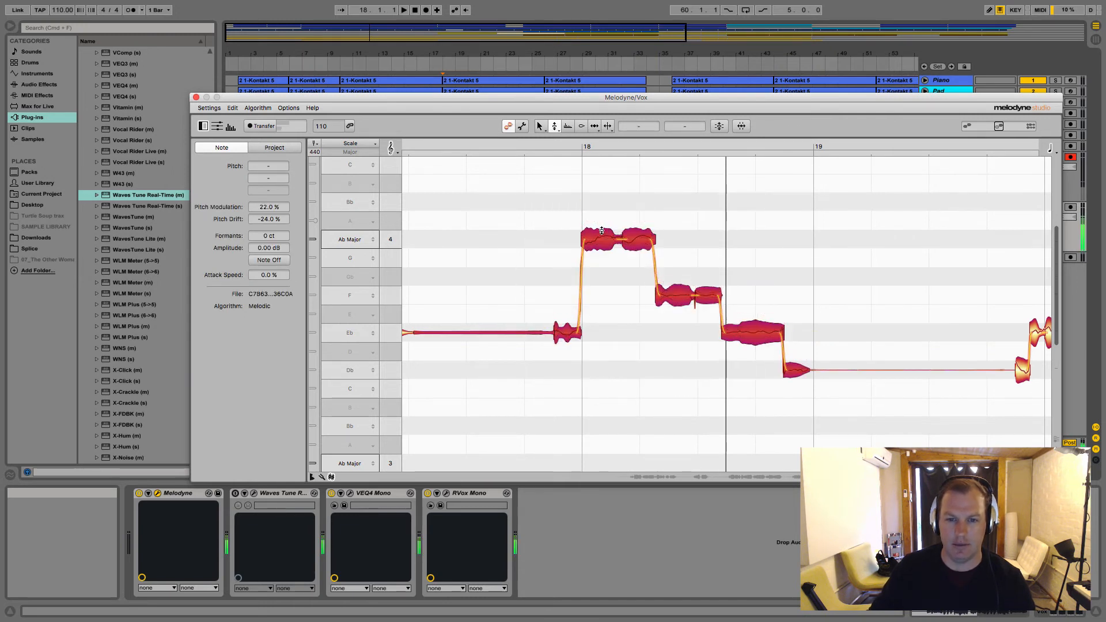
left_click(544, 244)
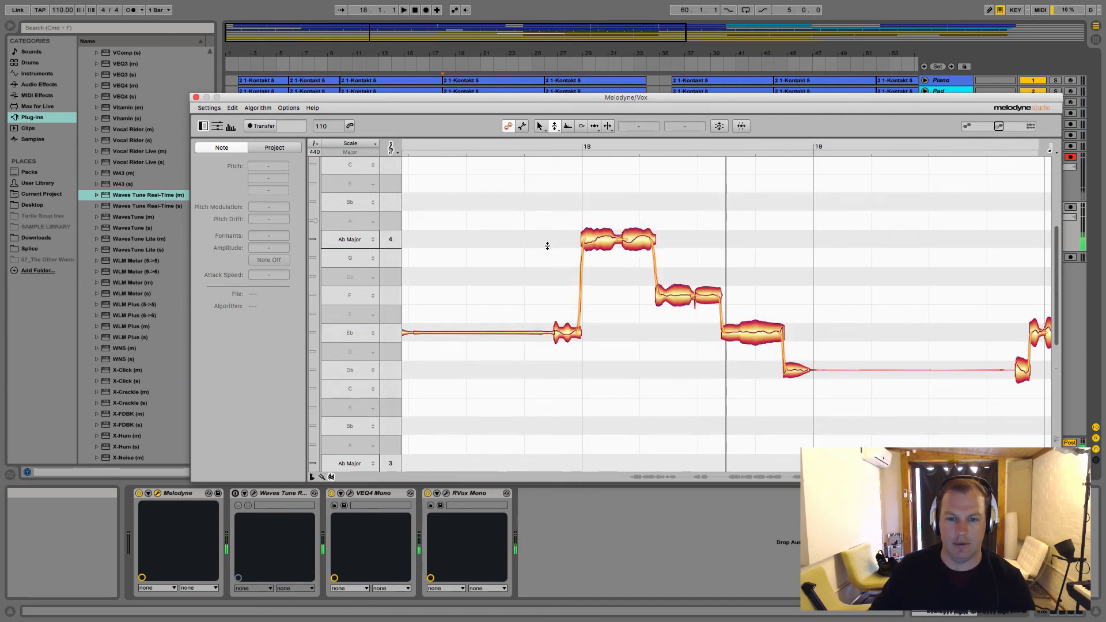
key("space")
key("space")
Try to shift the F 4 note after the phrase's highest note to a pitch between F and G.
left_click(676, 295)
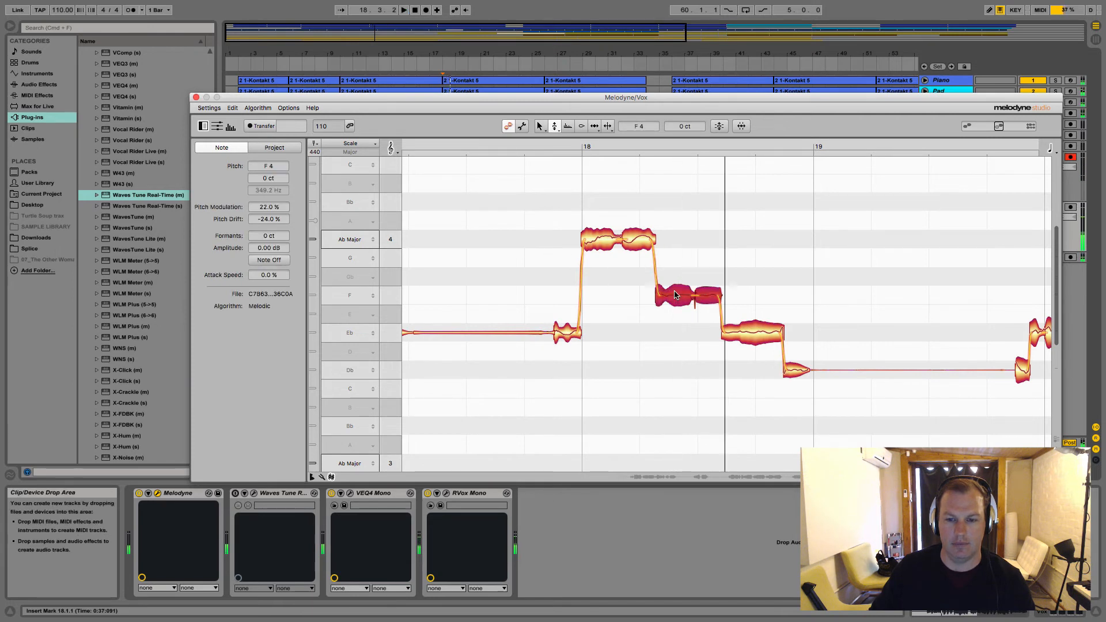
left_click_drag(676, 278, 675, 288)
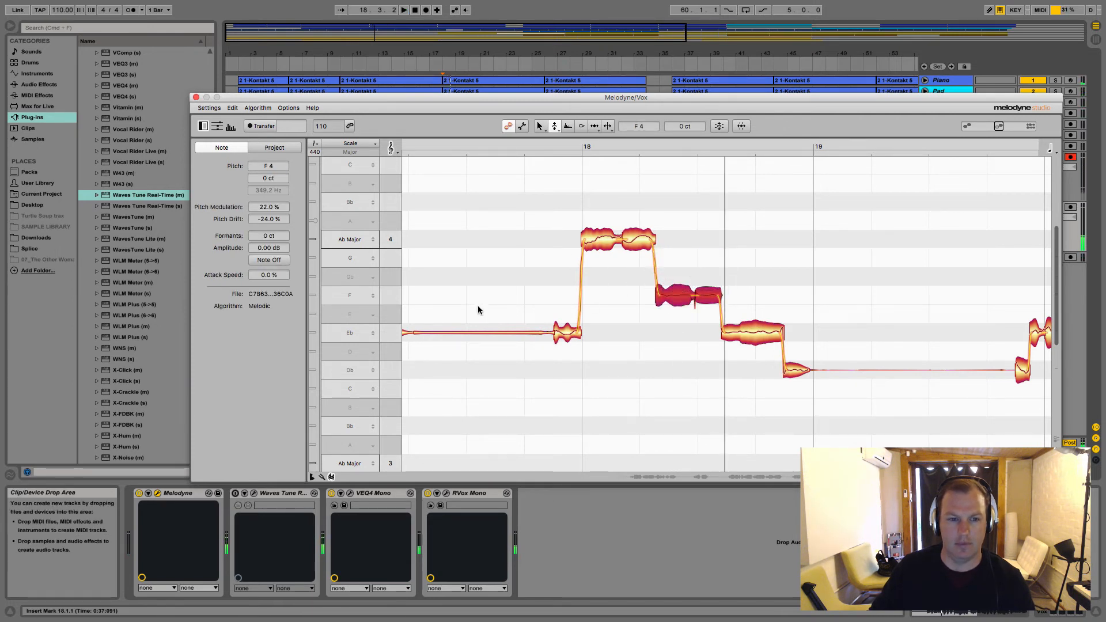
left_click(360, 144)
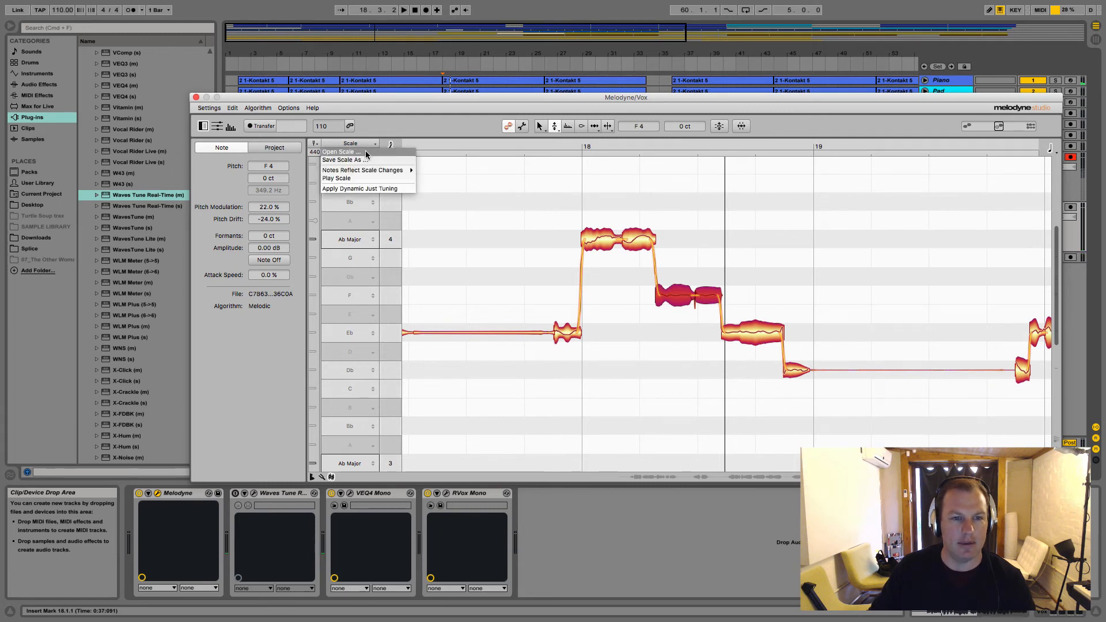
left_click(410, 149)
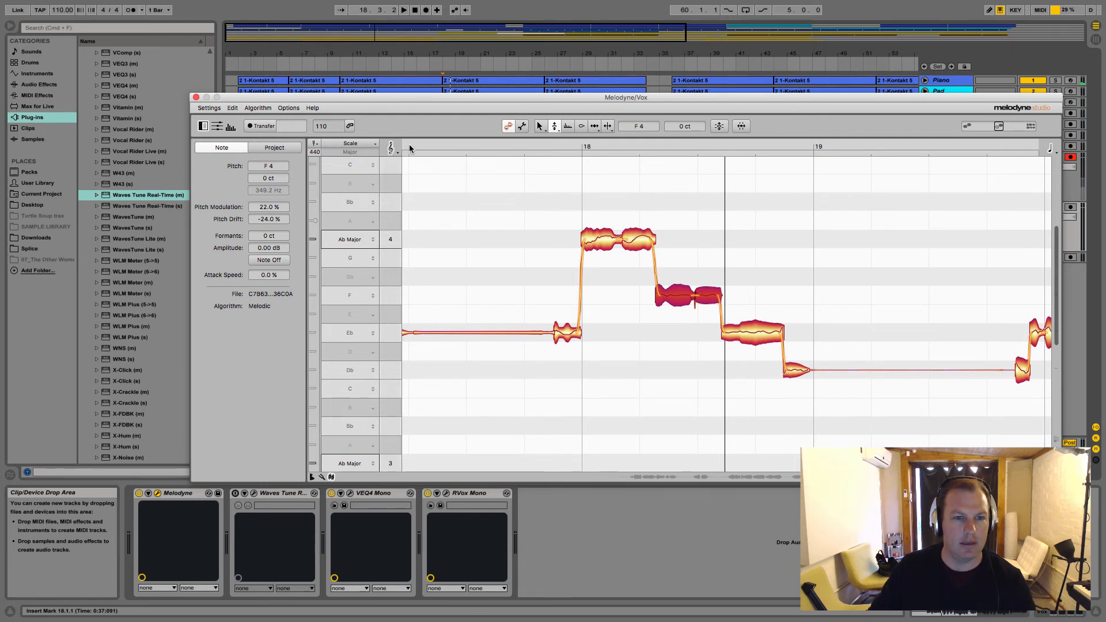
Hide the scale ruler and switch the pitch grid from the Ab Major scale to all semitones.
left_click(332, 477)
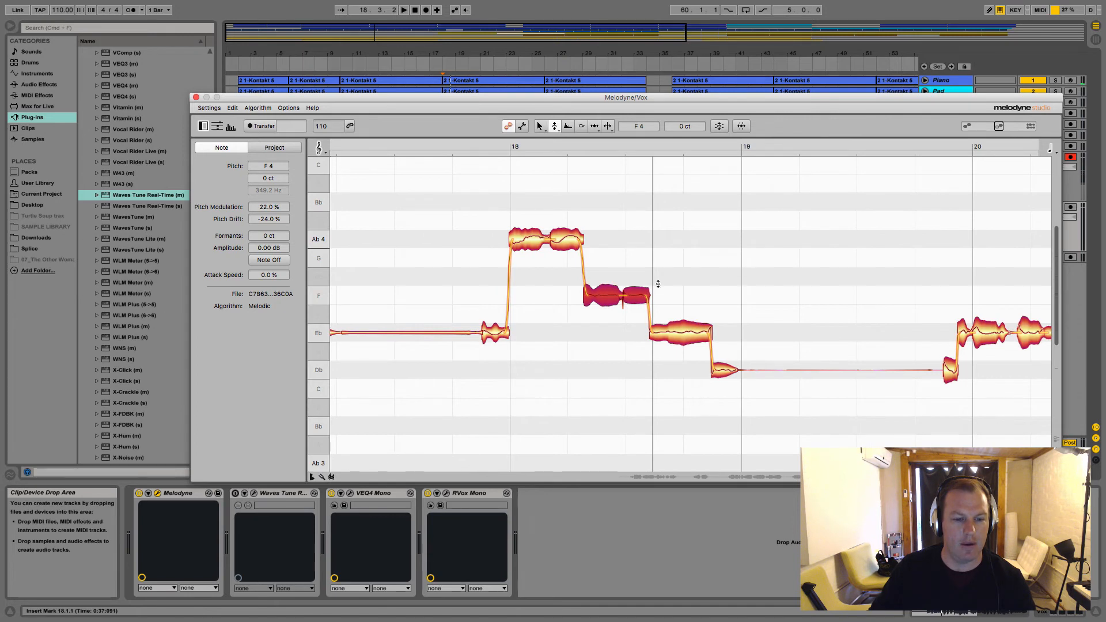
mouse_move(598, 284)
left_mouse_down()
mouse_move(598, 259)
mouse_move(598, 276)
left_mouse_up()
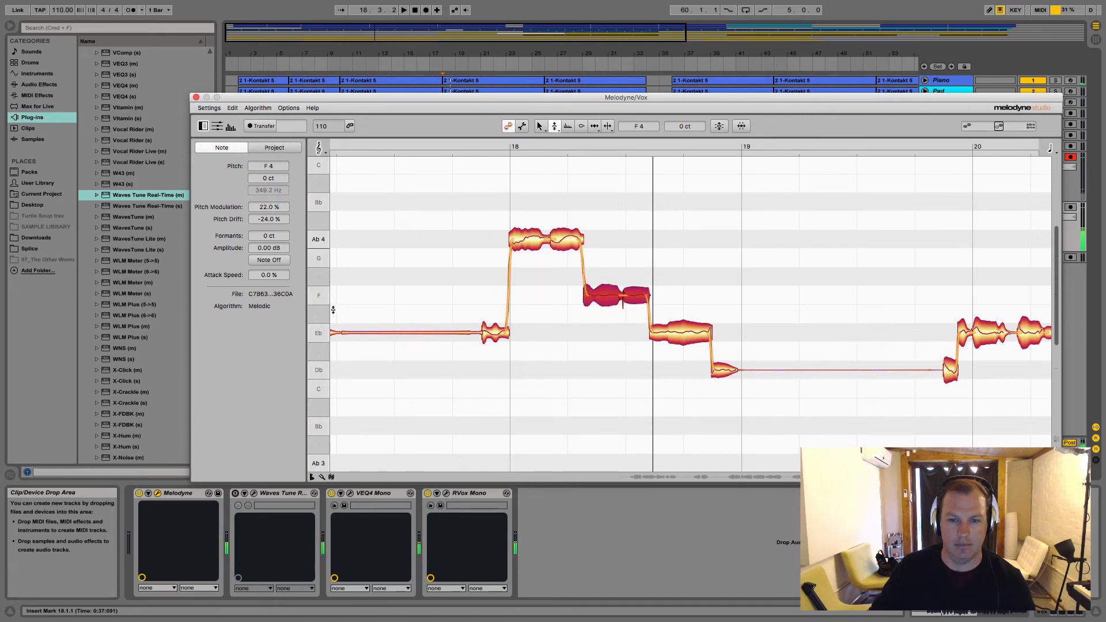
left_click(331, 478)
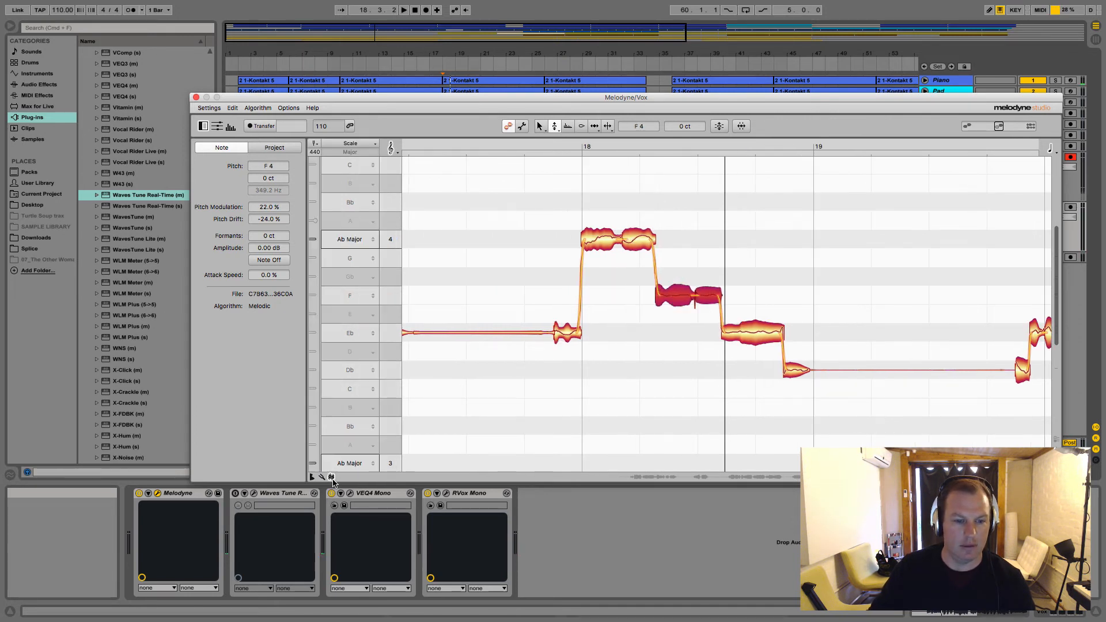
left_click(331, 478)
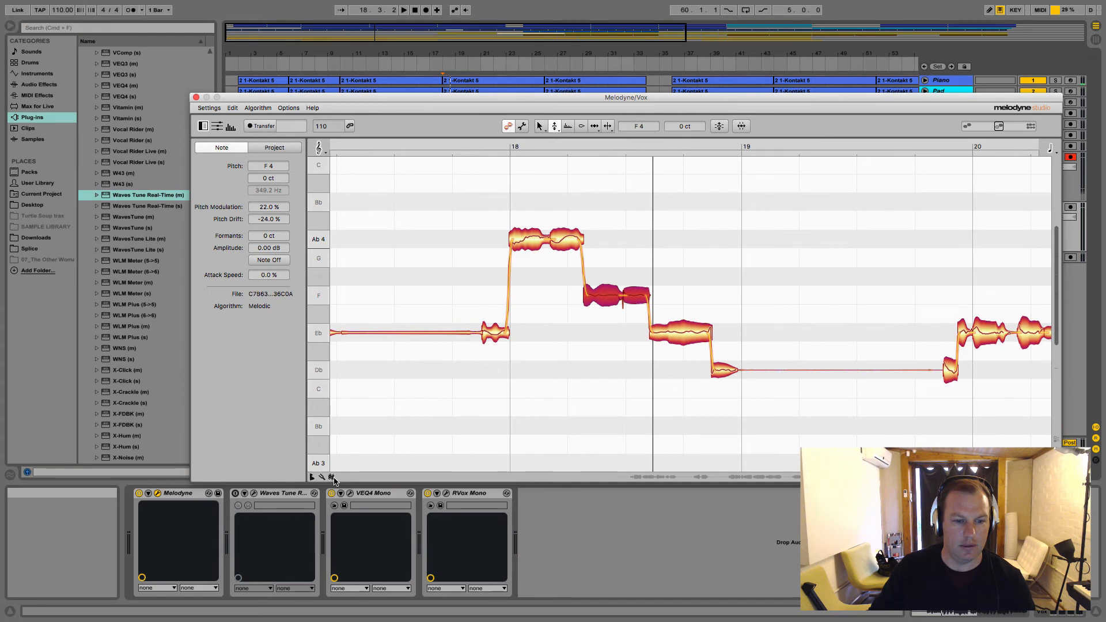
left_click(320, 155)
Raise the F 4 note after bar 18 to Gb 4 and audition the change.
left_click_drag(597, 311, 609, 272)
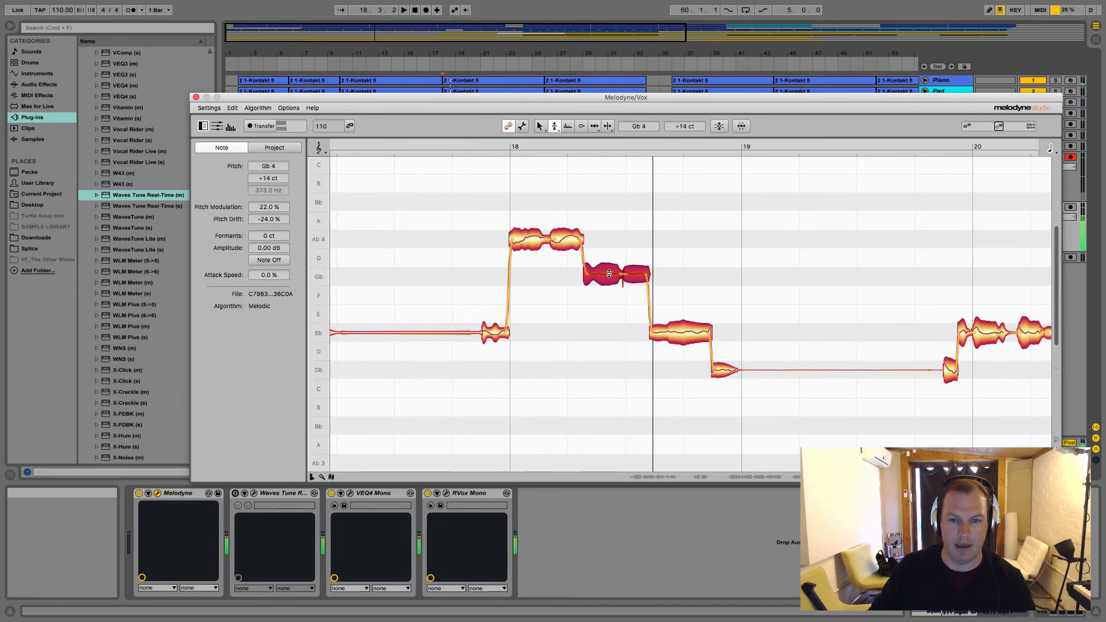
key("space")
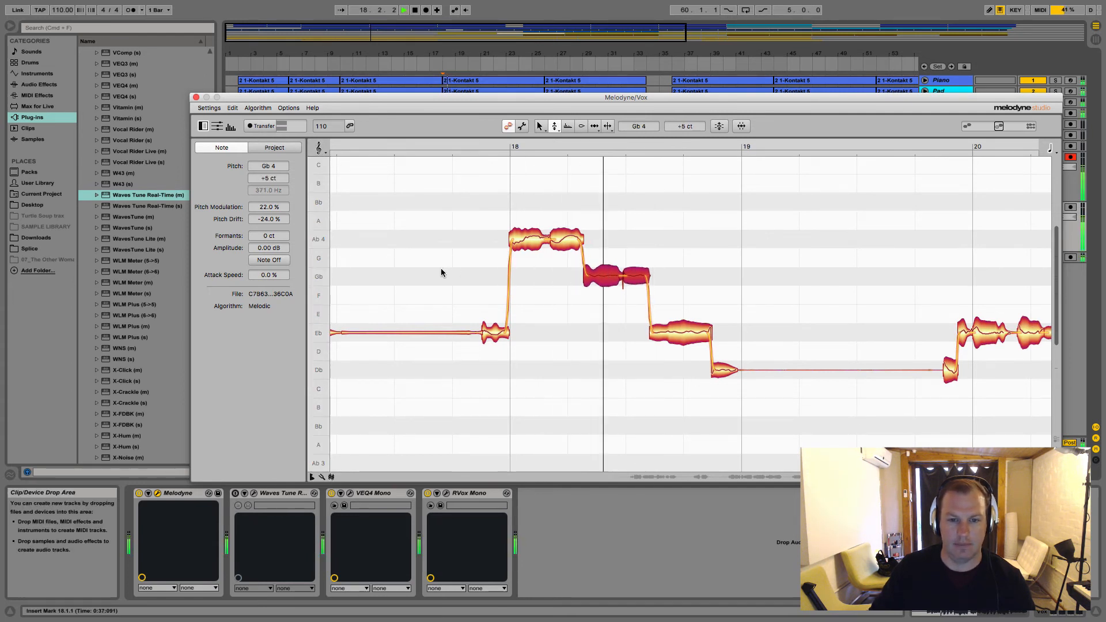
key("space")
Raise the Eb note before bar 19 to F 4, fine-adjust the final Db 4 note, and audition the phrase.
left_click_drag(685, 333, 688, 296)
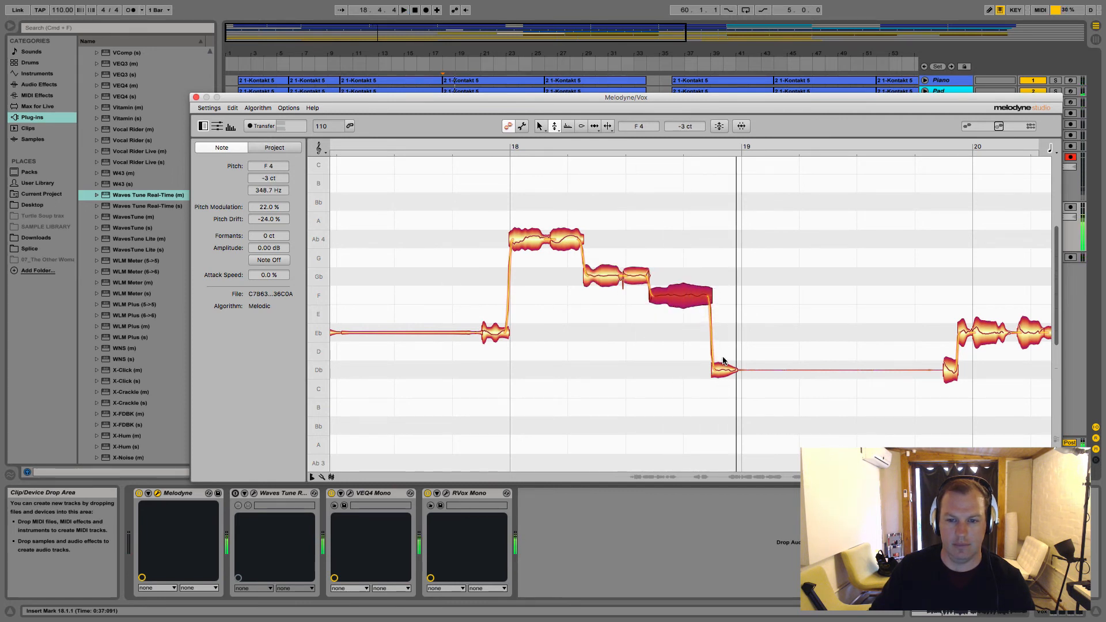
mouse_move(718, 369)
left_mouse_down()
mouse_move(717, 353)
mouse_move(716, 369)
left_mouse_up()
key("space")
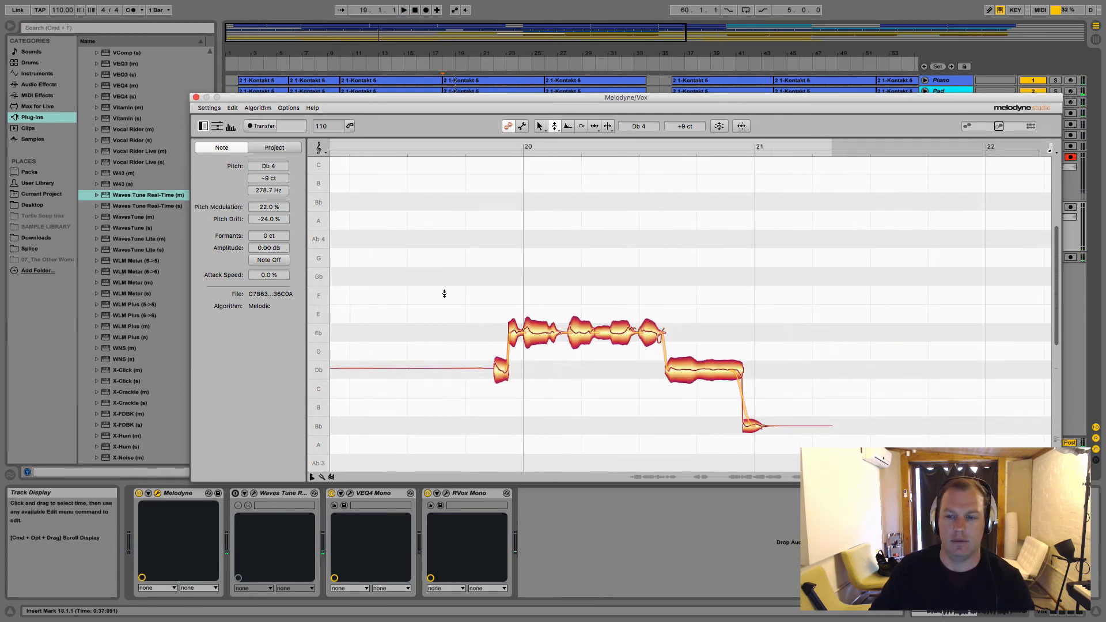
Raise the whole phrase around bars 20 and 21 so its highest notes sit on Gb 4, and audition it.
left_click_drag(449, 291, 773, 431)
left_click_drag(708, 372, 708, 317)
left_click(475, 349)
key("space")
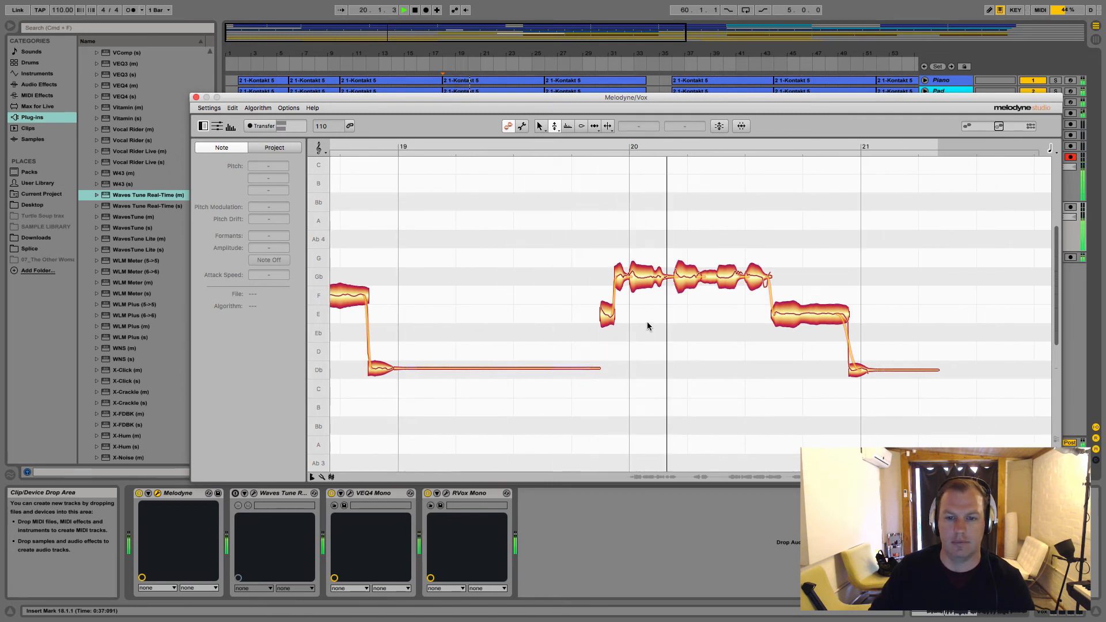
Raise the two E notes at the start and near the end of the bar 20 phrase to F 4.
left_click_drag(809, 316, 808, 299)
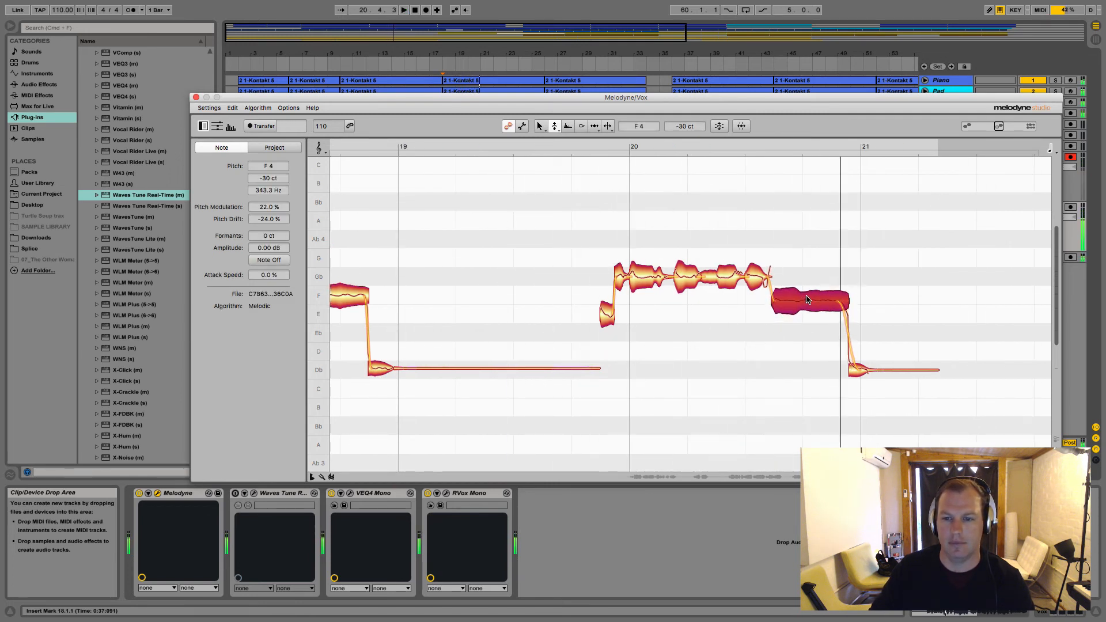
left_click(609, 308)
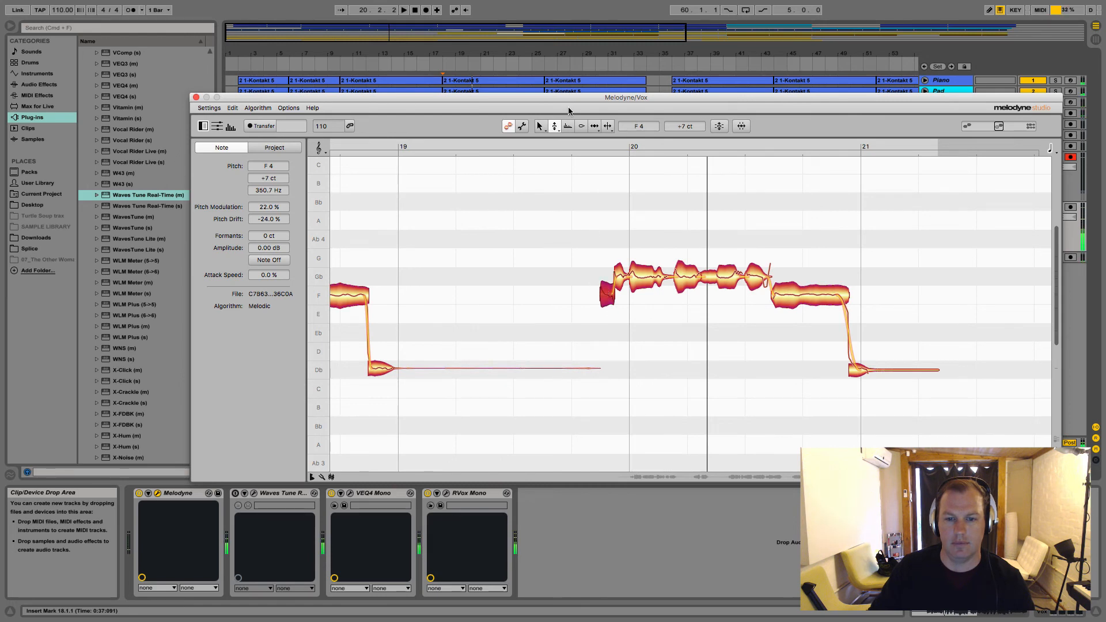
Move the Melodyne window clear of the arrangement, audition both vocals from 17.4.1, and close Melodyne.
left_click_drag(569, 98, 513, 312)
left_click_drag(451, 53, 450, 141)
left_click(409, 231)
key("space")
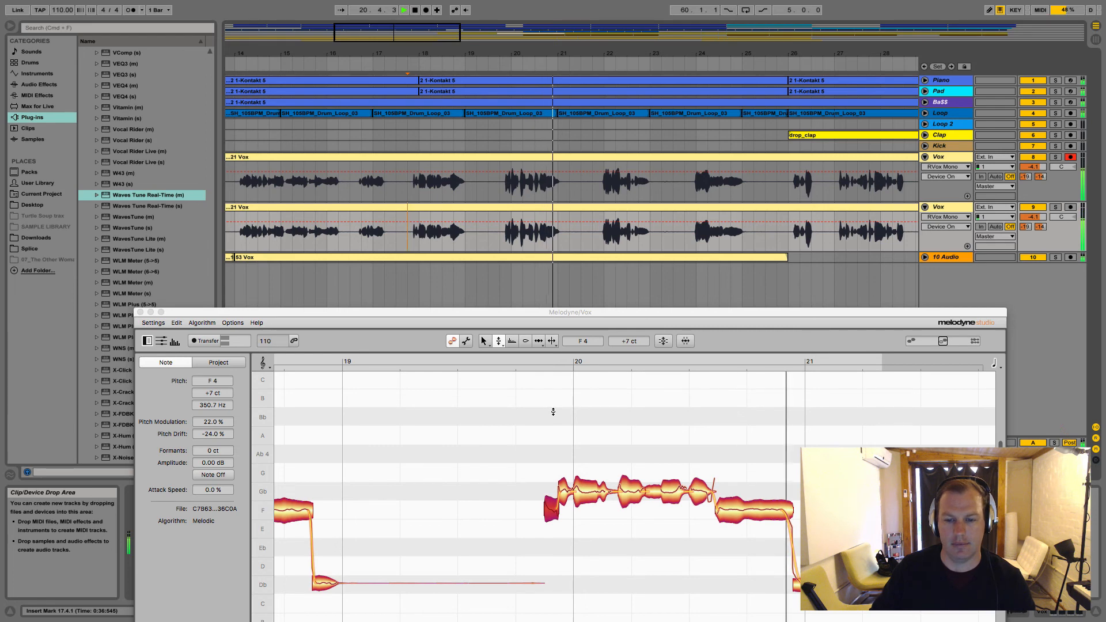
key("space")
left_click(140, 312)
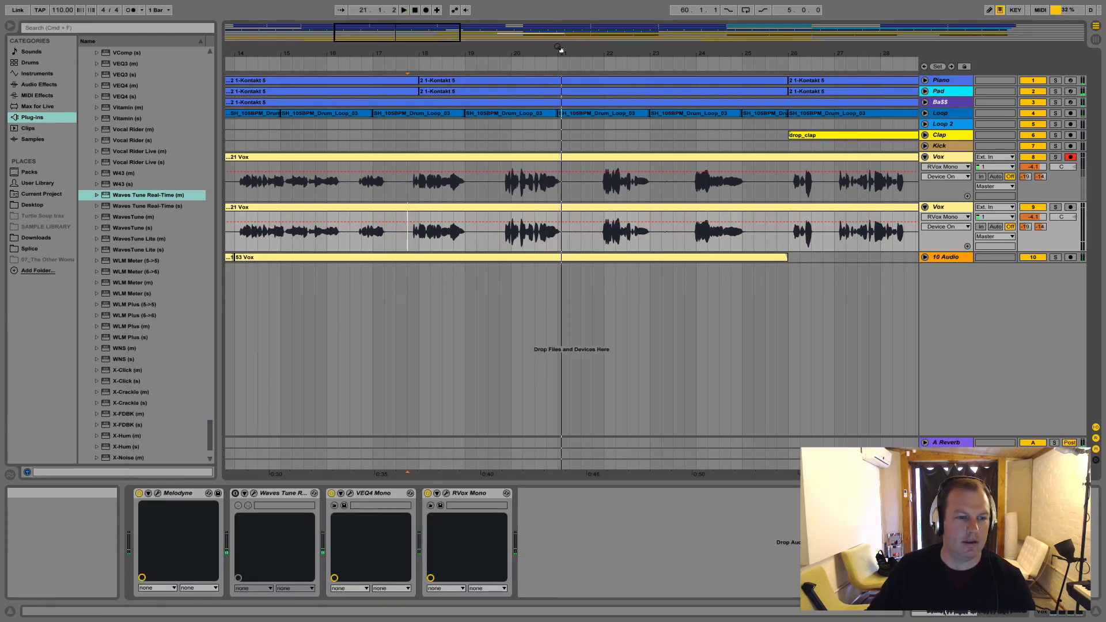
While playing the arrangement from bar 10, set the duplicated Vox track's volume to -9.2 dB and pan it to 12L.
left_click_drag(482, 50, 478, 30)
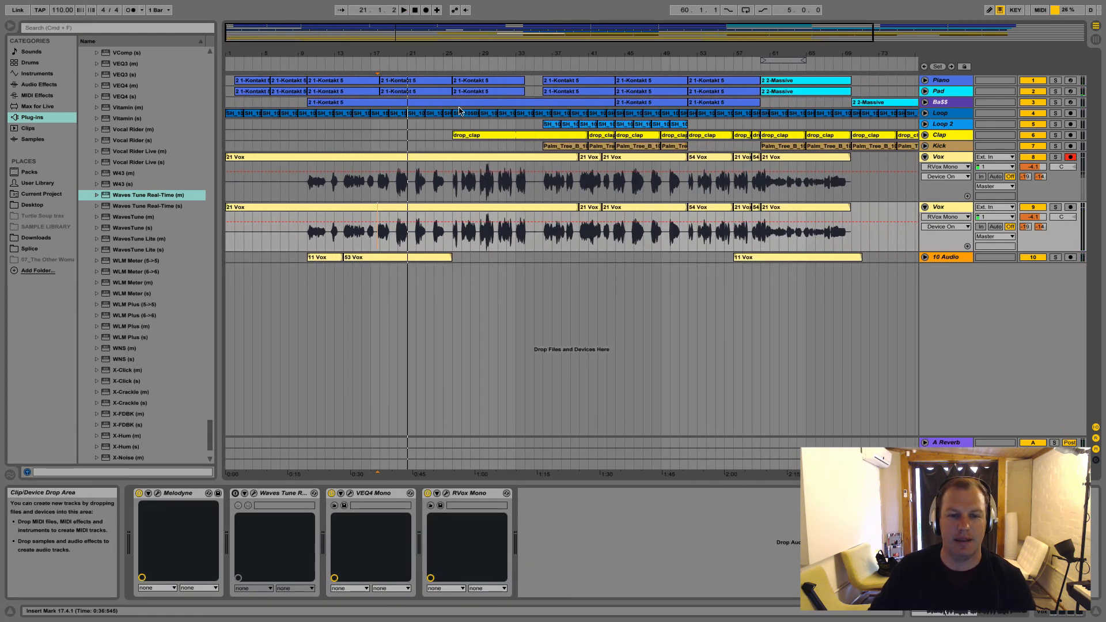
left_click_drag(383, 53, 398, 68)
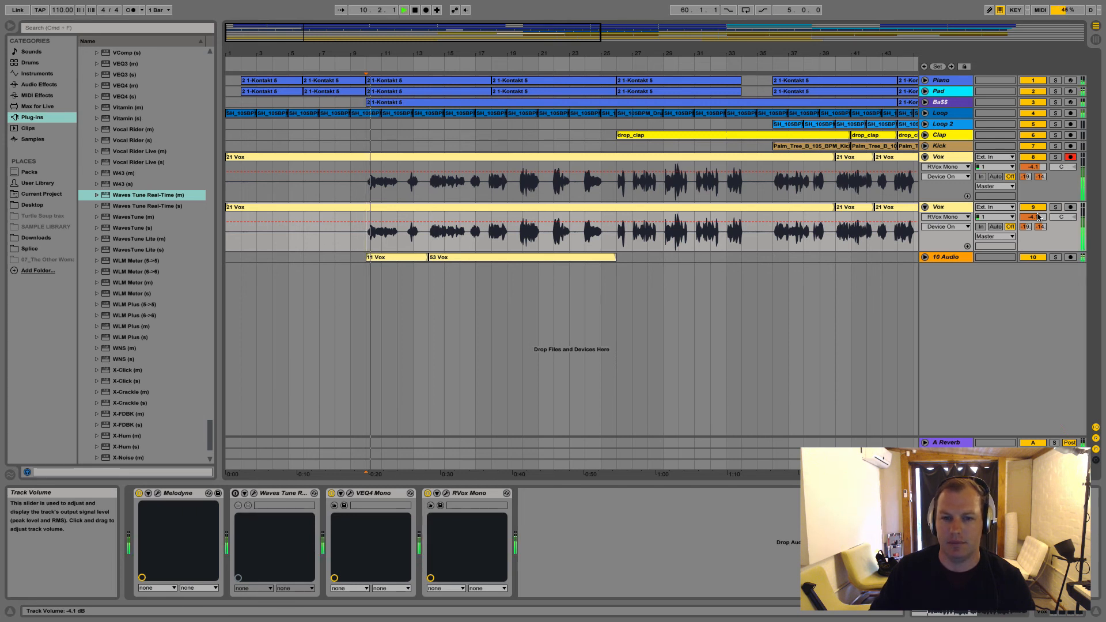
left_click_drag(1039, 216, 1062, 220)
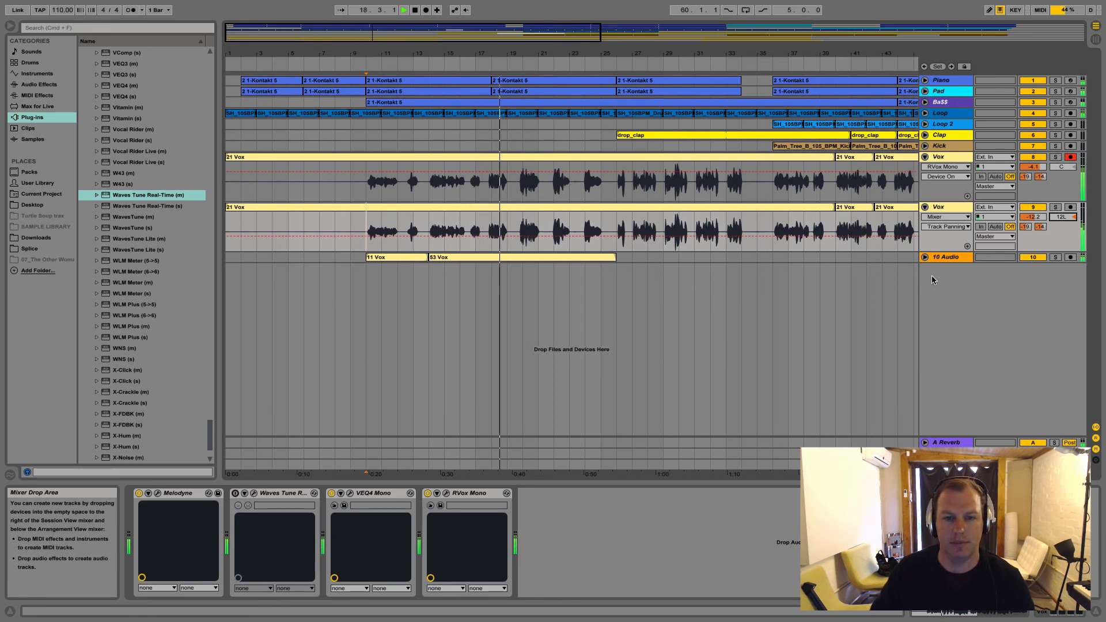
left_click_drag(1033, 217, 1033, 209)
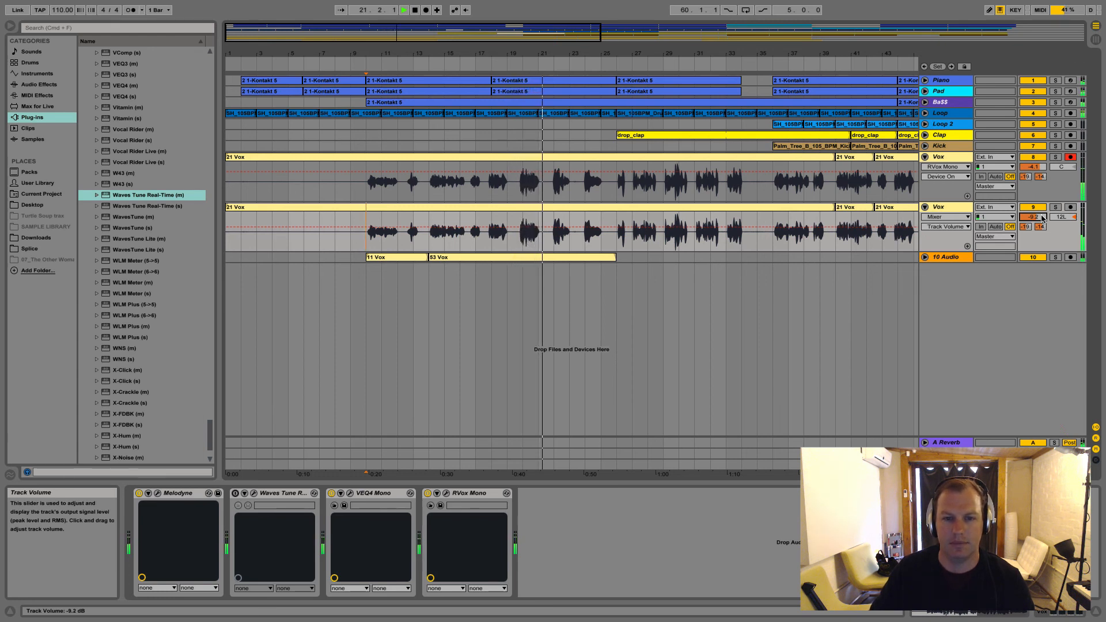
key("space")
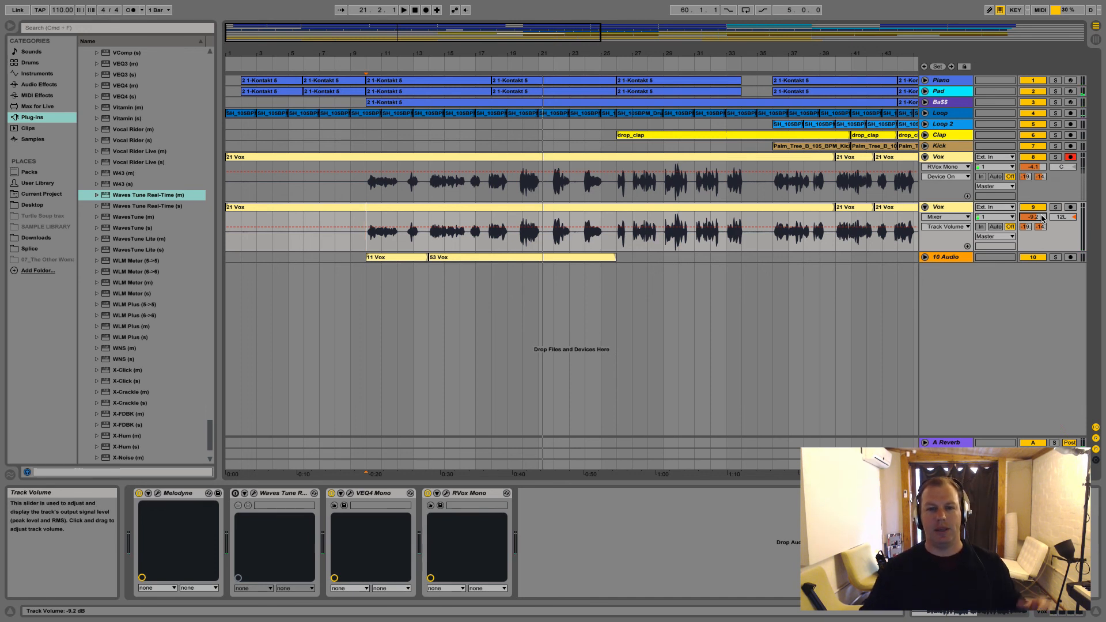